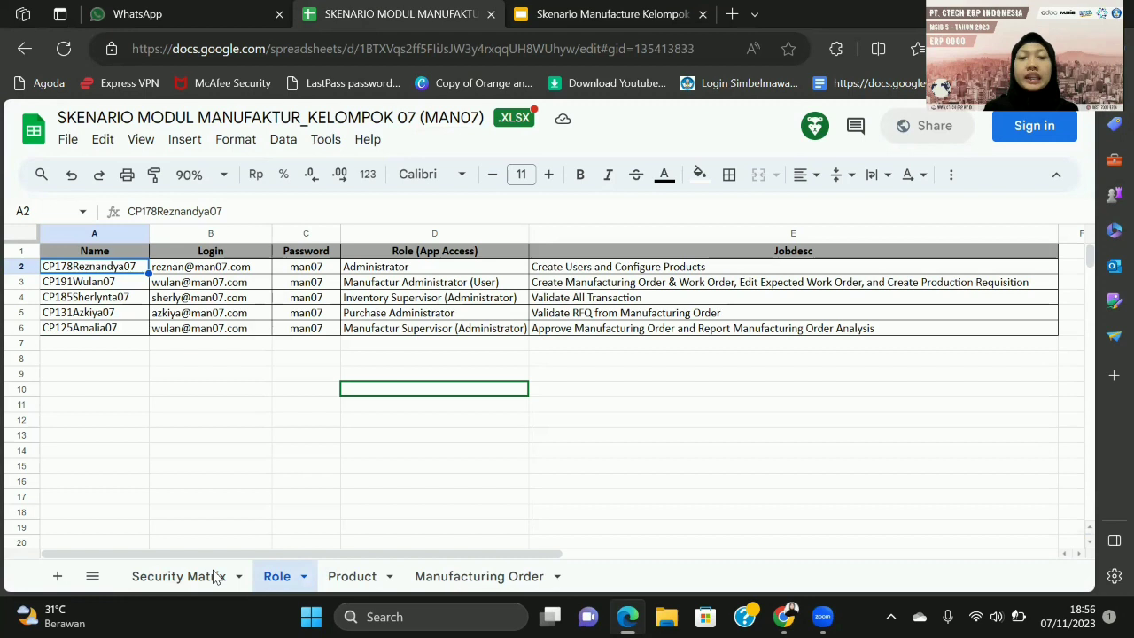
- Switch from the scenario spreadsheet to Odoo and log in to the o16-MSIB5-Skenario database with the admin account
{"action": "key", "text": "Up"}
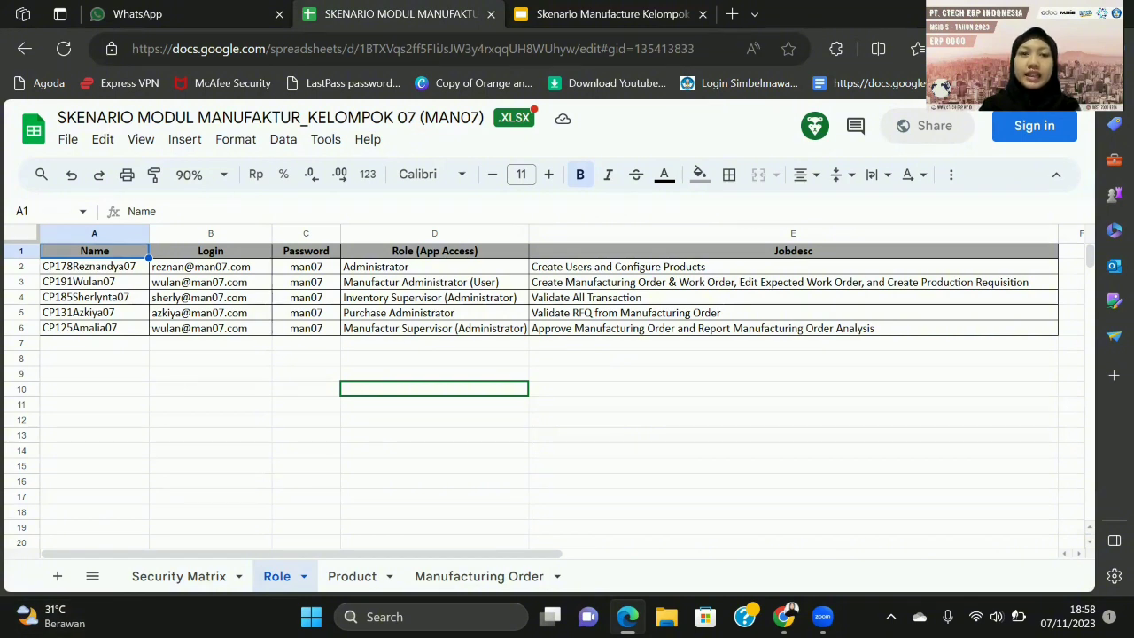
{"action": "left_click", "coordinate": [188, 599]}
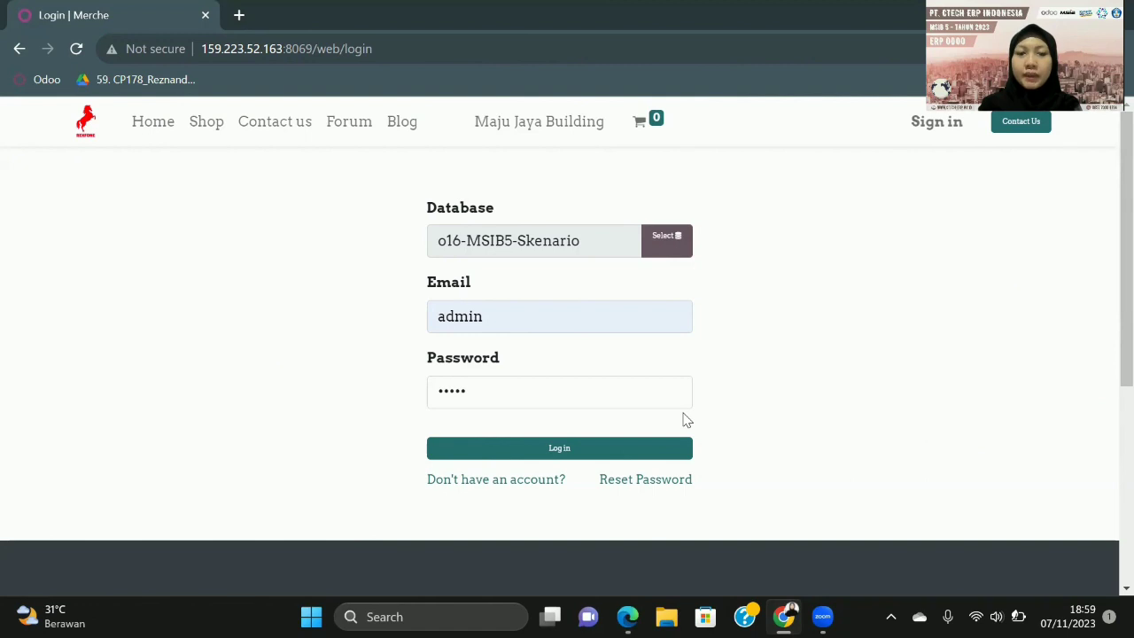
{"action": "left_click", "coordinate": [618, 453]}
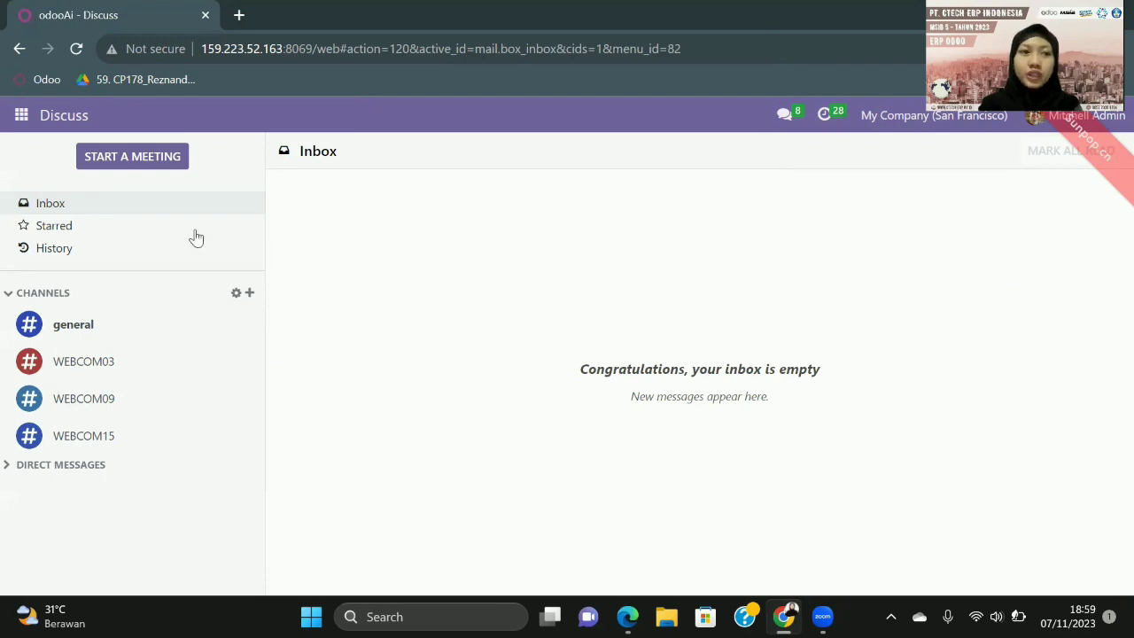
- Open the Settings app and go to the user management list
{"action": "left_click", "coordinate": [16, 117]}
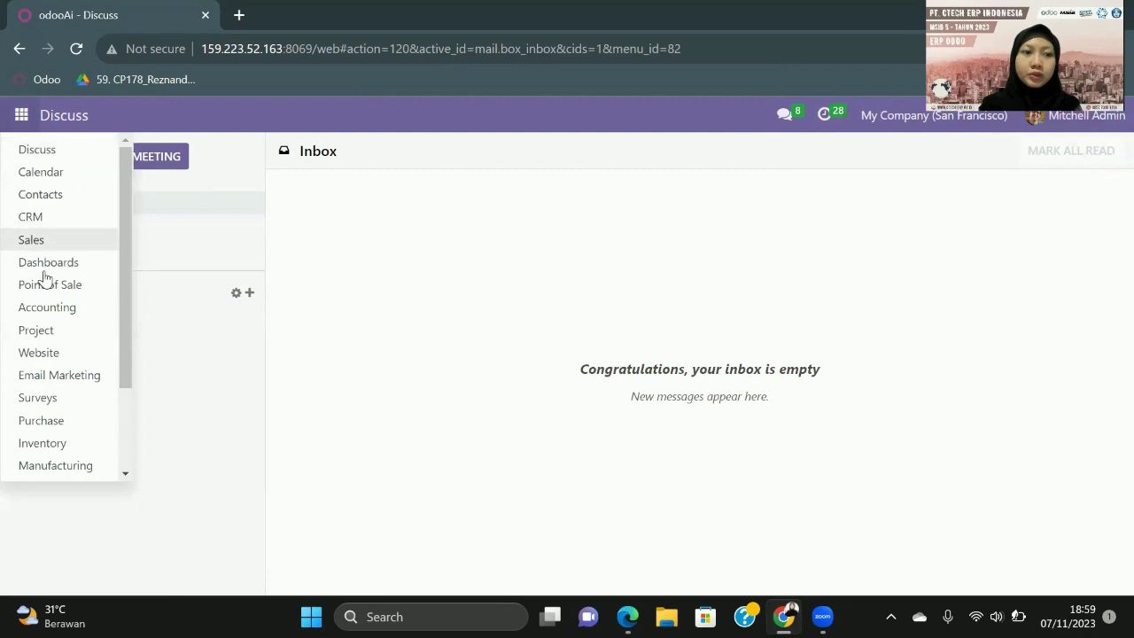
{"action": "scroll", "coordinate": [43, 284], "scroll_direction": "down", "scroll_amount": 2}
{"action": "left_click", "coordinate": [27, 465]}
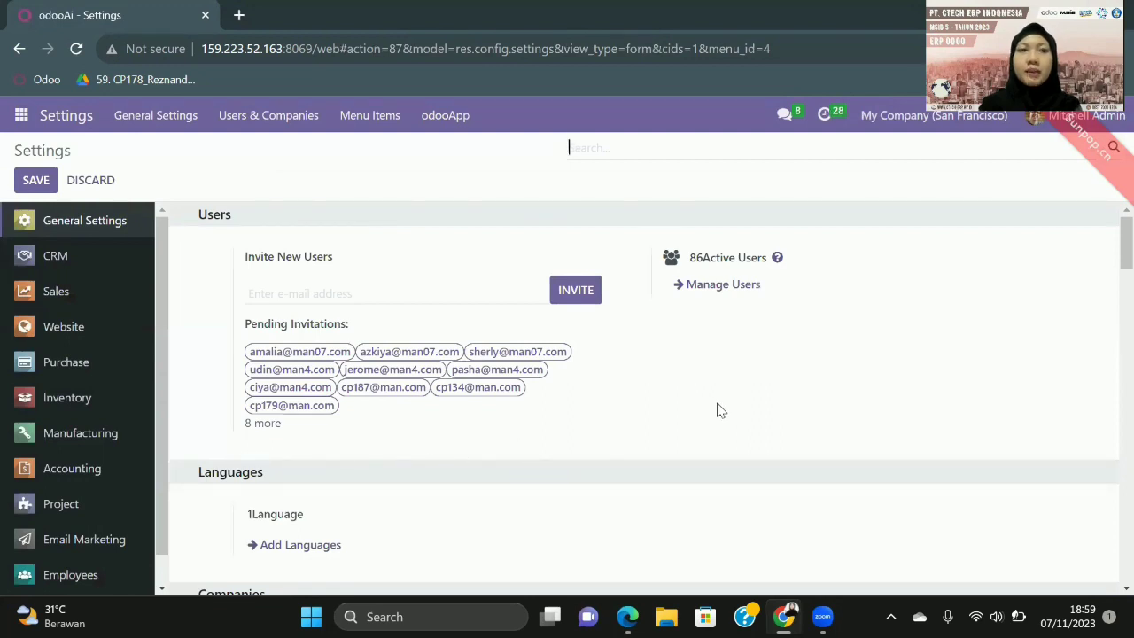
{"action": "left_click", "coordinate": [719, 291]}
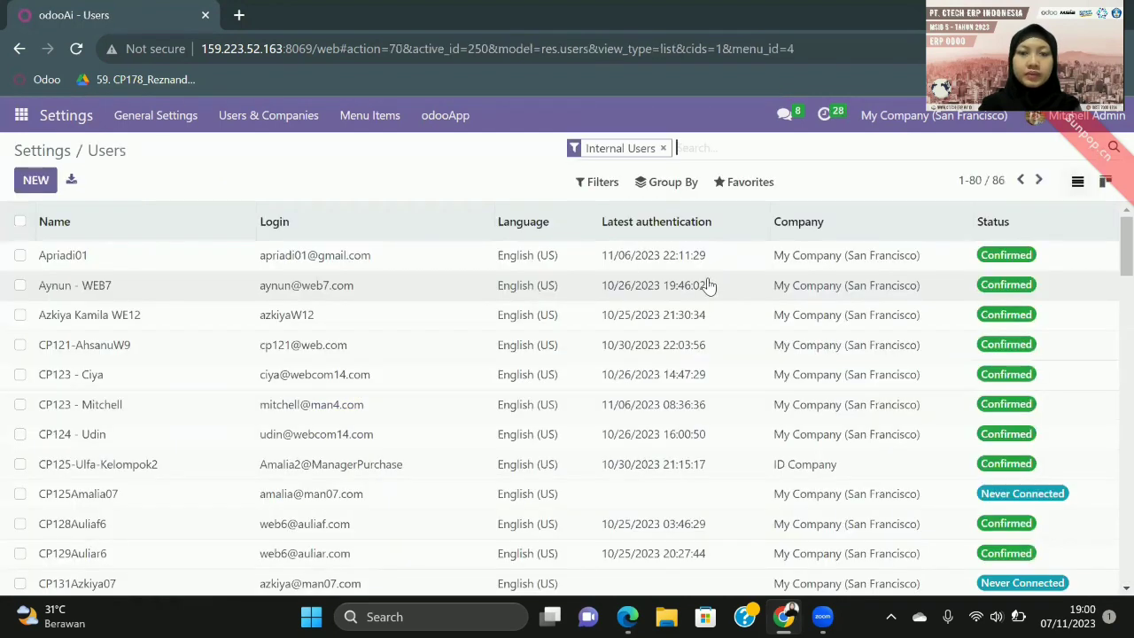
- Open a blank new user form and look through its name, email and access rights fields
{"action": "left_click", "coordinate": [33, 182]}
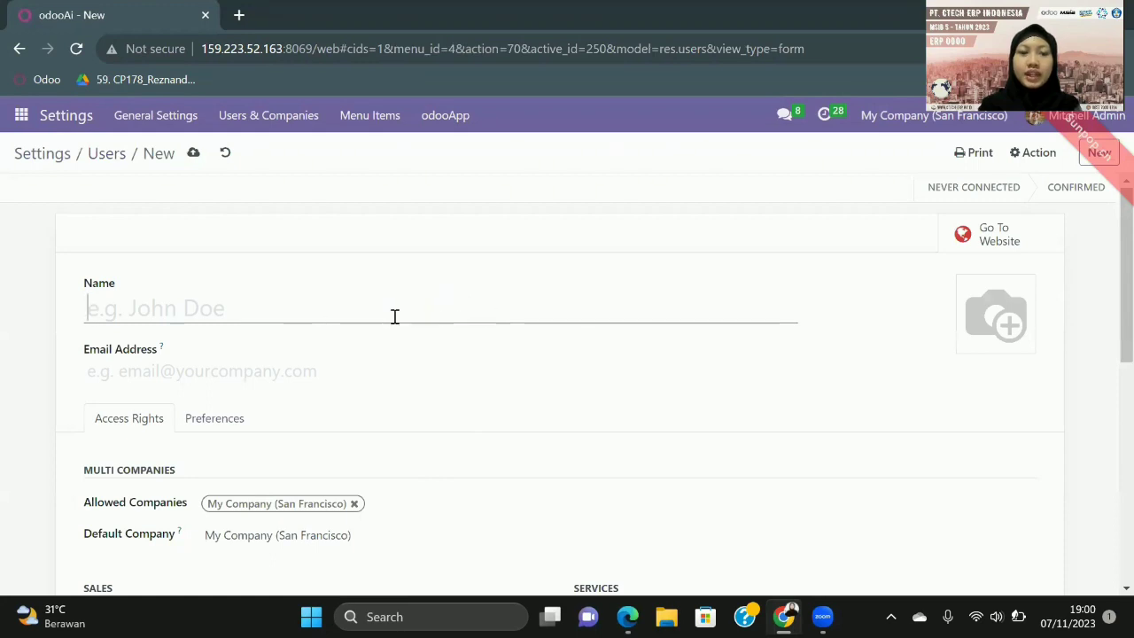
{"action": "scroll", "coordinate": [438, 317], "scroll_direction": "down", "scroll_amount": 1}
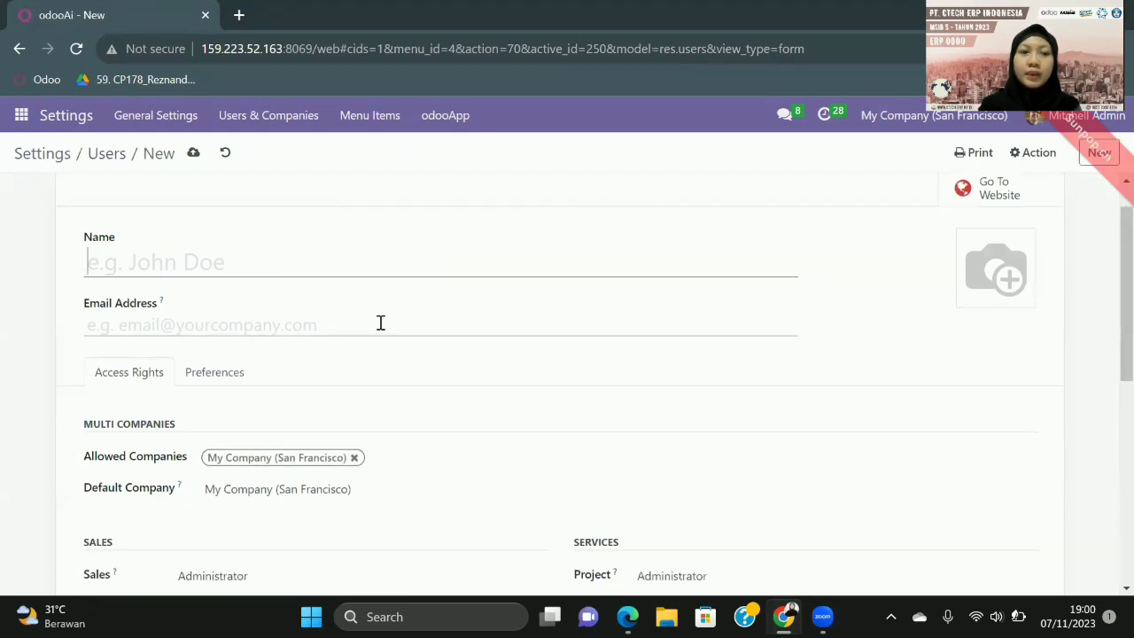
{"action": "scroll", "coordinate": [392, 324], "scroll_direction": "down", "scroll_amount": 2}
{"action": "scroll", "coordinate": [392, 325], "scroll_direction": "down", "scroll_amount": 4}
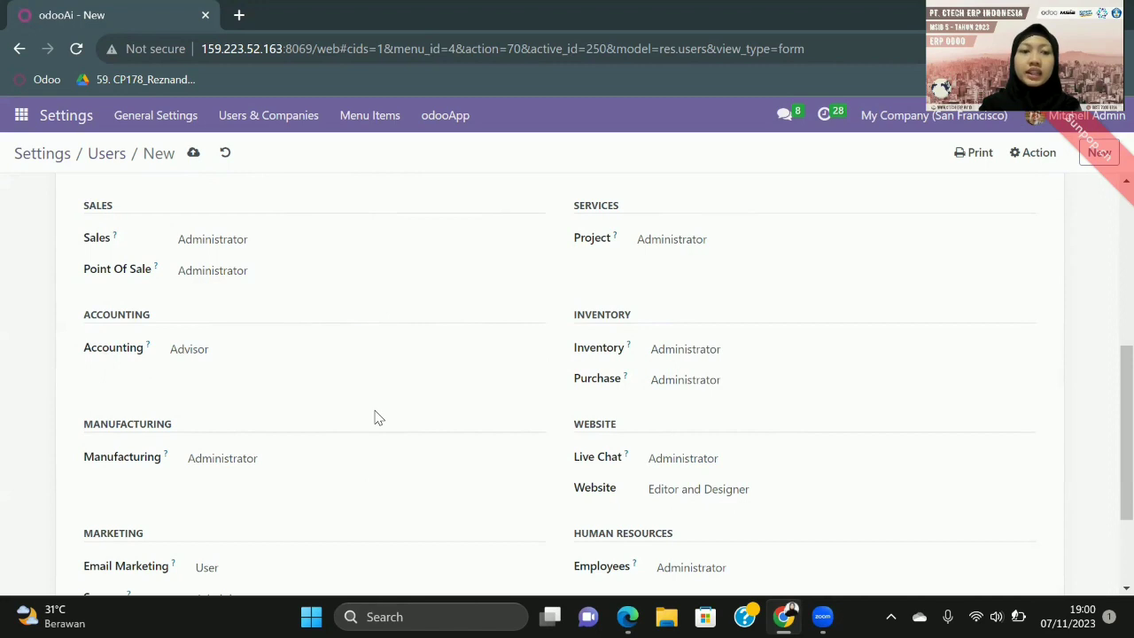
{"action": "scroll", "coordinate": [375, 417], "scroll_direction": "down", "scroll_amount": 3}
{"action": "scroll", "coordinate": [375, 417], "scroll_direction": "up", "scroll_amount": 10}
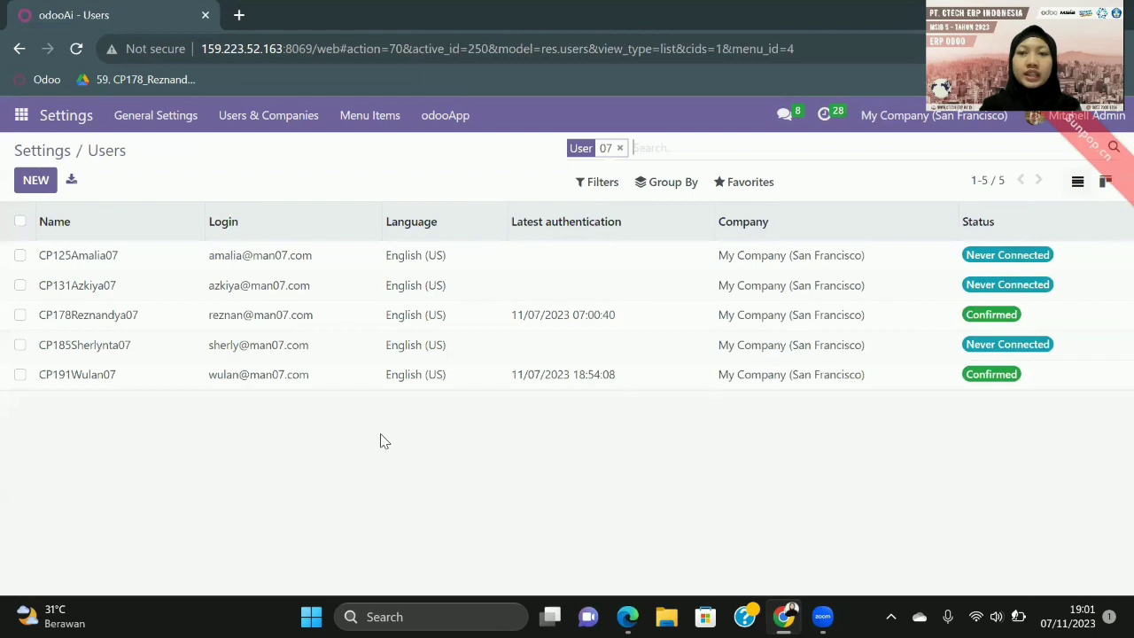
- Open the record of the group 07 Manufacturing user (CP191) and review the assigned access rights
{"action": "left_click", "coordinate": [64, 374]}
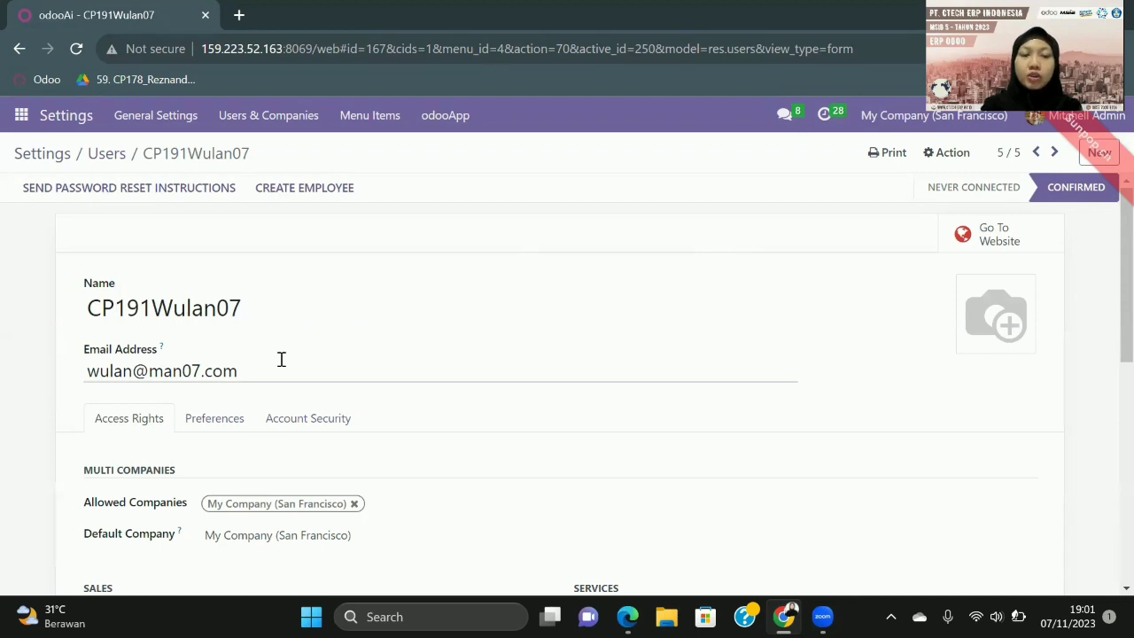
{"action": "scroll", "coordinate": [281, 359], "scroll_direction": "down", "scroll_amount": 4}
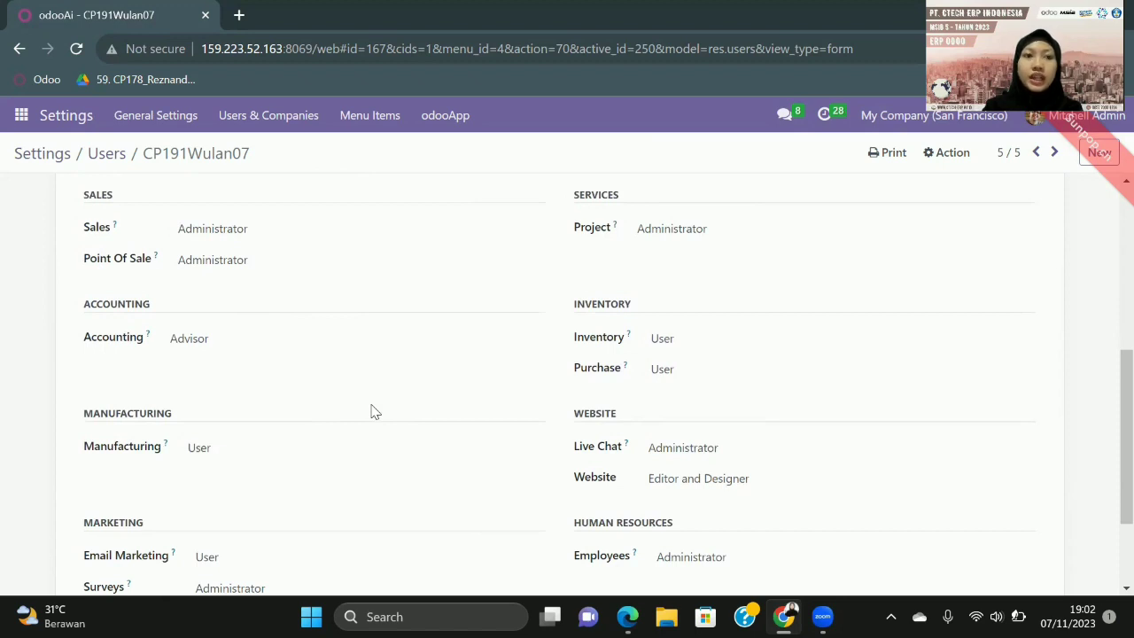
{"action": "scroll", "coordinate": [723, 262], "scroll_direction": "up", "scroll_amount": 4}
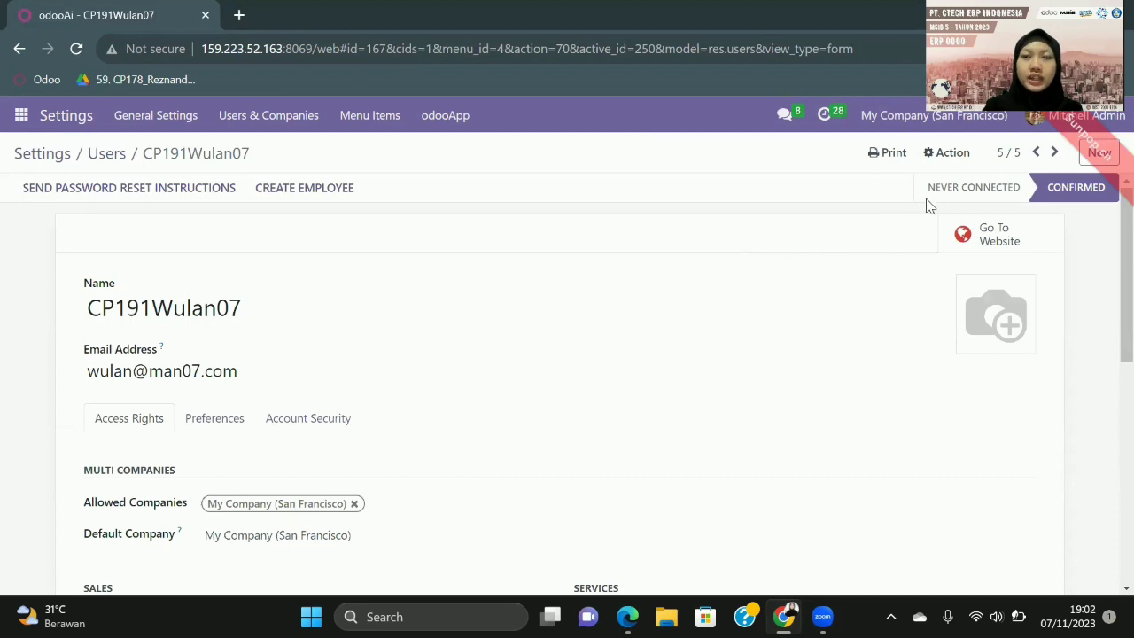
- Open the password change form for this user and close it without entering a new password
{"action": "left_click", "coordinate": [948, 156]}
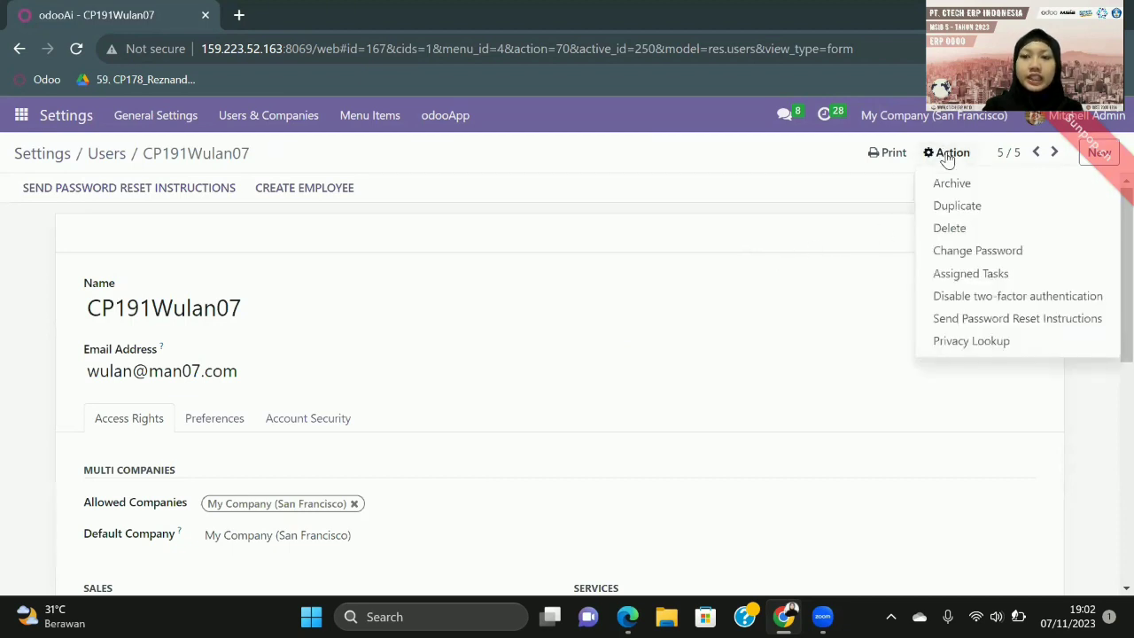
{"action": "left_click", "coordinate": [955, 254]}
{"action": "left_click", "coordinate": [695, 232]}
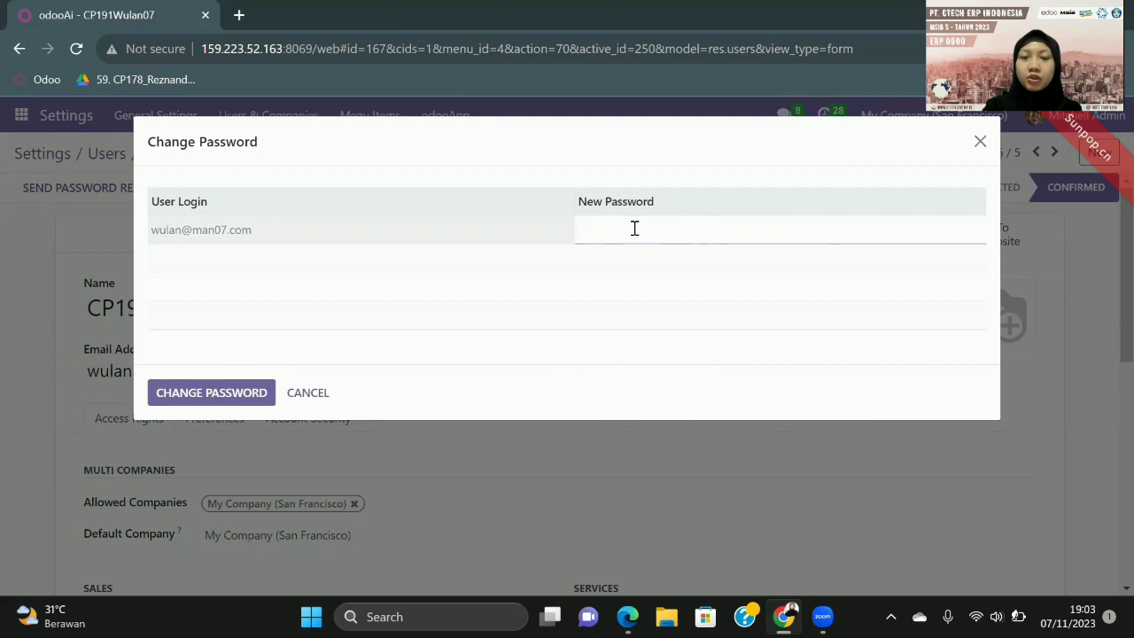
{"action": "left_click", "coordinate": [396, 301]}
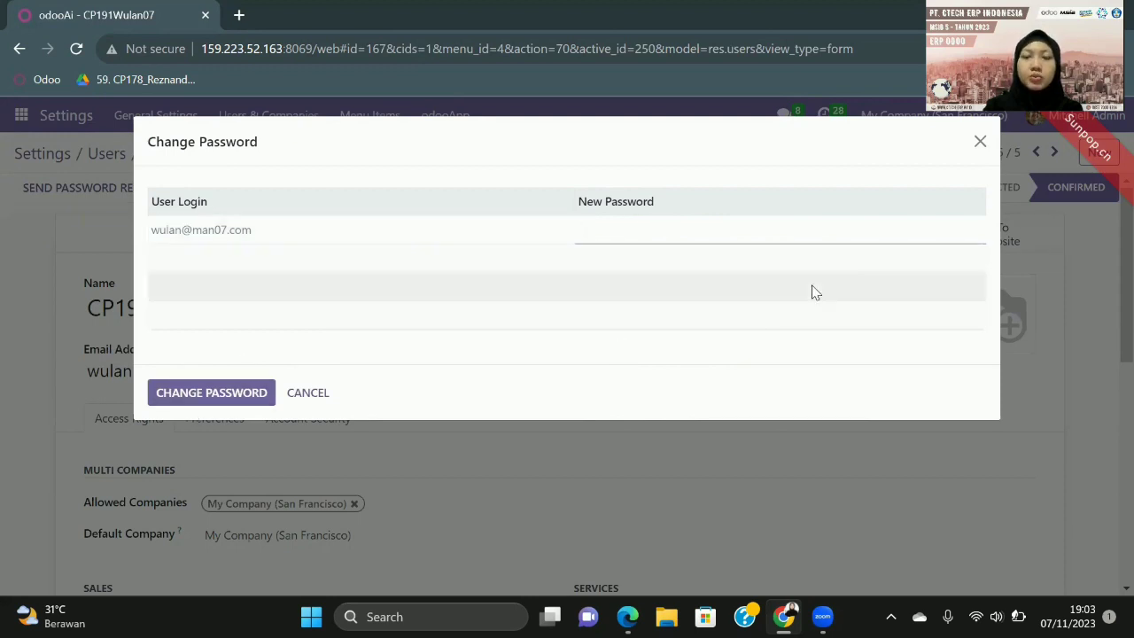
{"action": "left_click", "coordinate": [979, 144]}
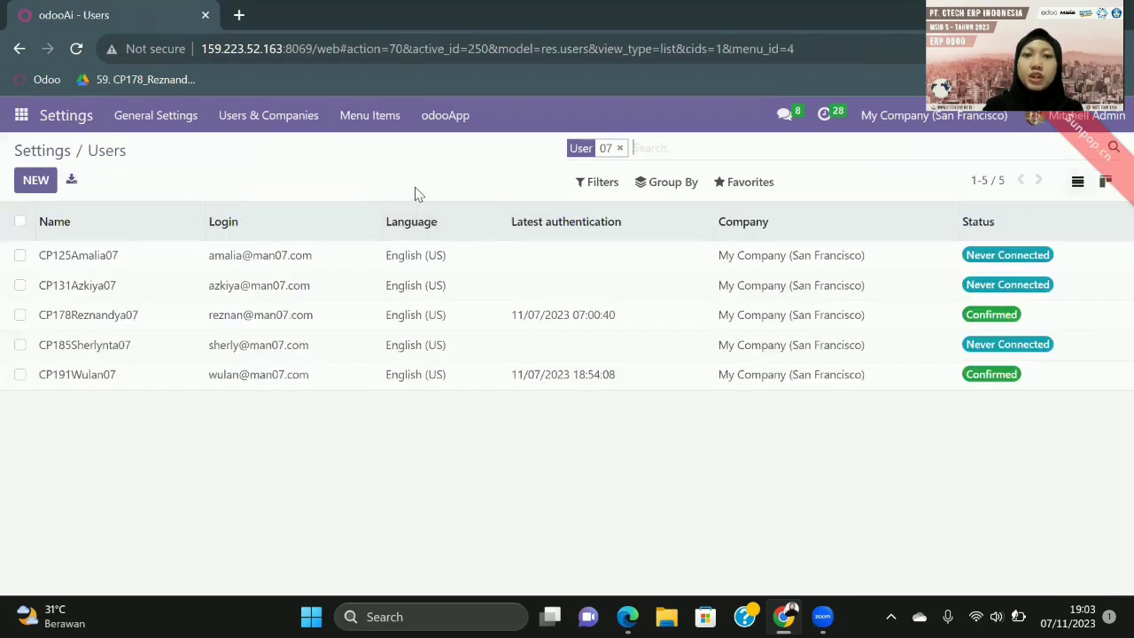
- Consult the Product sheet in the scenario spreadsheet and log in to Odoo with the group 07 administrator account
{"action": "key", "text": "alt+Tab"}
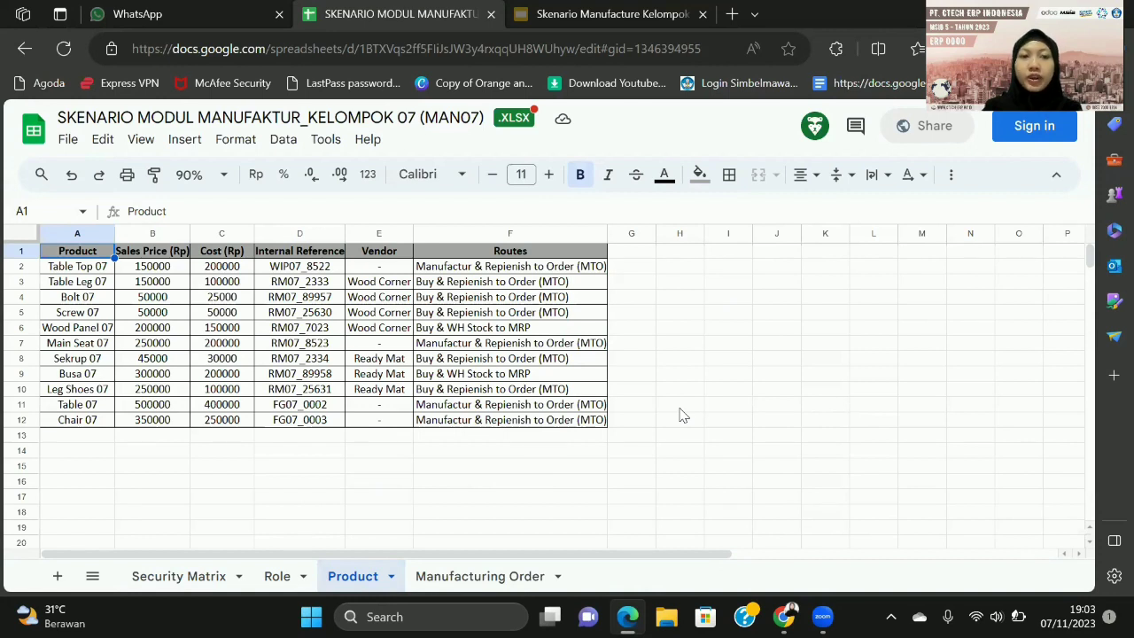
{"action": "key", "text": "alt+Tab"}
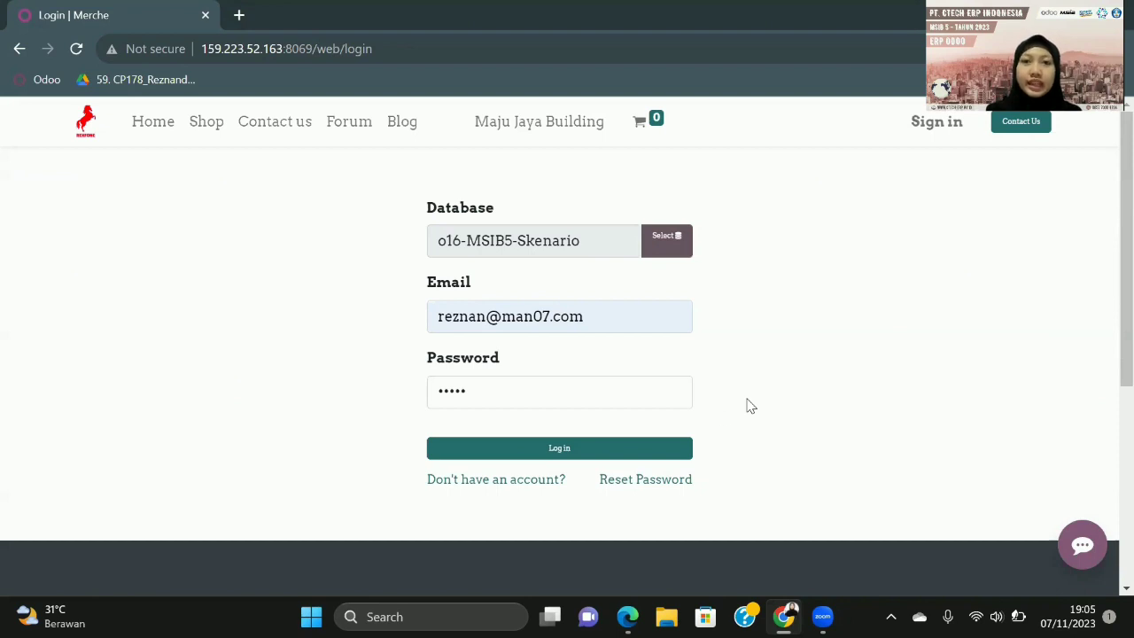
{"action": "left_click", "coordinate": [578, 451]}
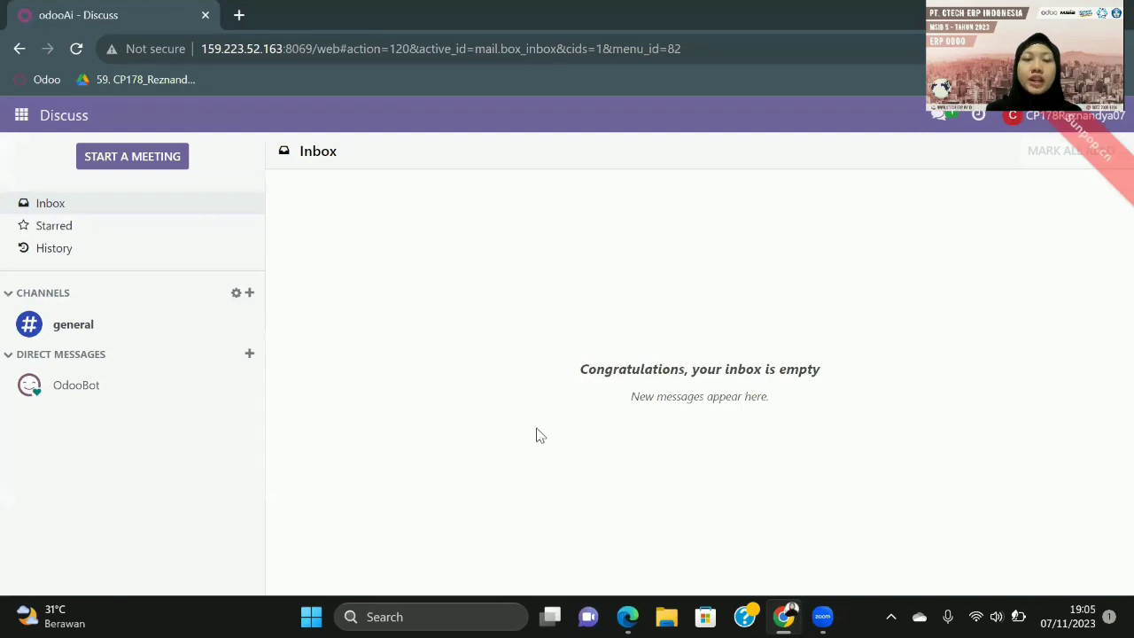
- Open the product list in the Inventory app and start a new product
{"action": "left_click", "coordinate": [21, 116]}
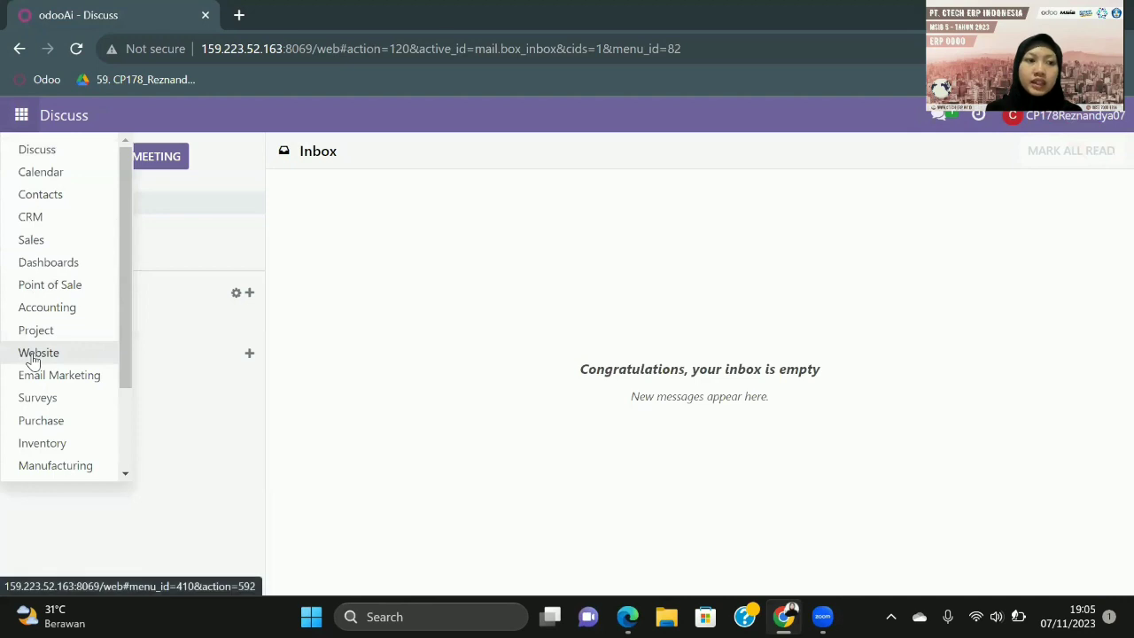
{"action": "scroll", "coordinate": [32, 355], "scroll_direction": "down", "scroll_amount": 1}
{"action": "left_click", "coordinate": [36, 404]}
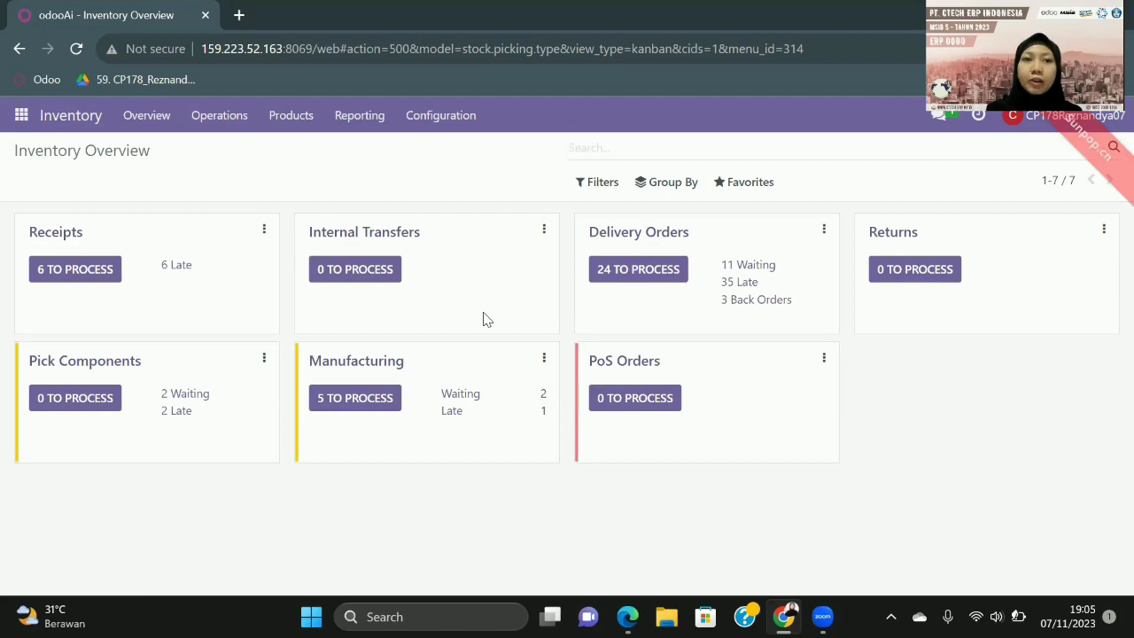
{"action": "left_click", "coordinate": [285, 125]}
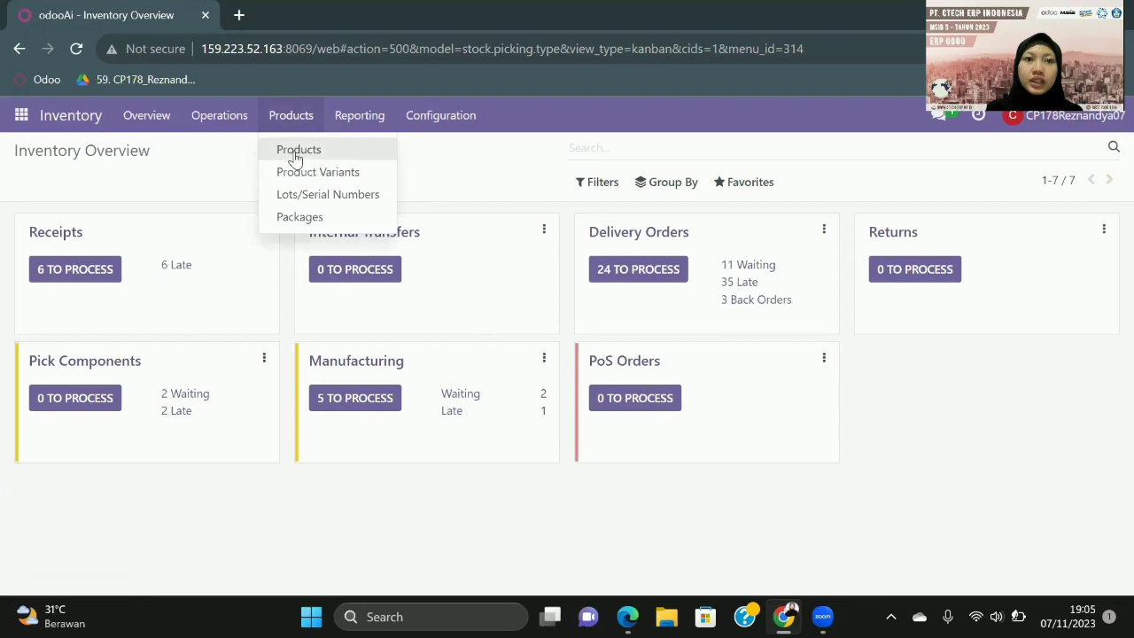
{"action": "left_click", "coordinate": [296, 156]}
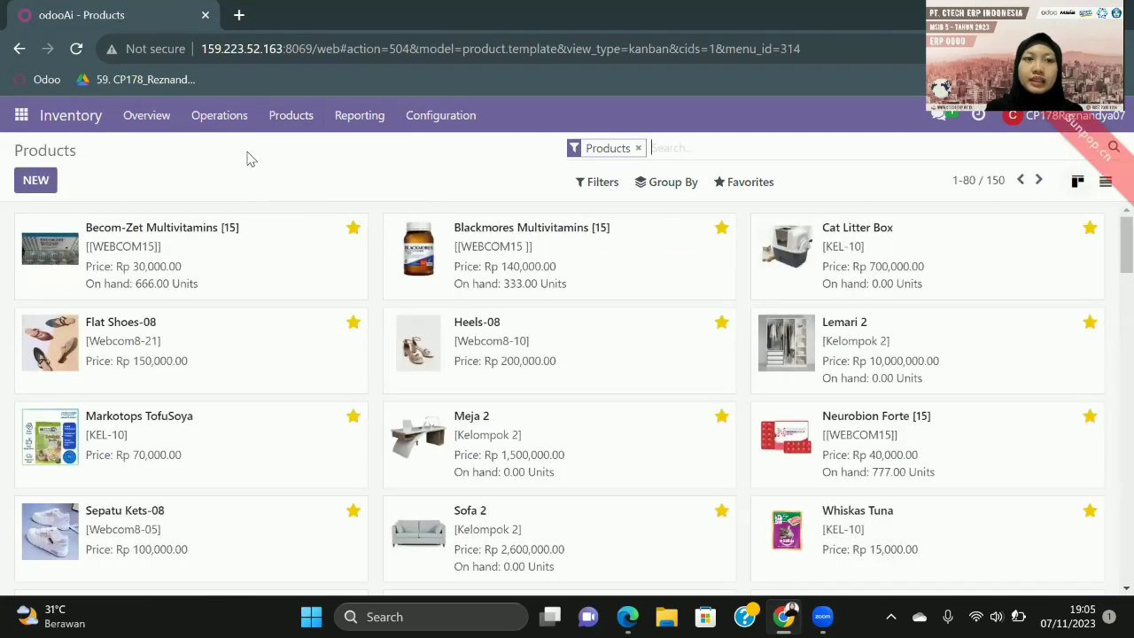
{"action": "left_click", "coordinate": [36, 182]}
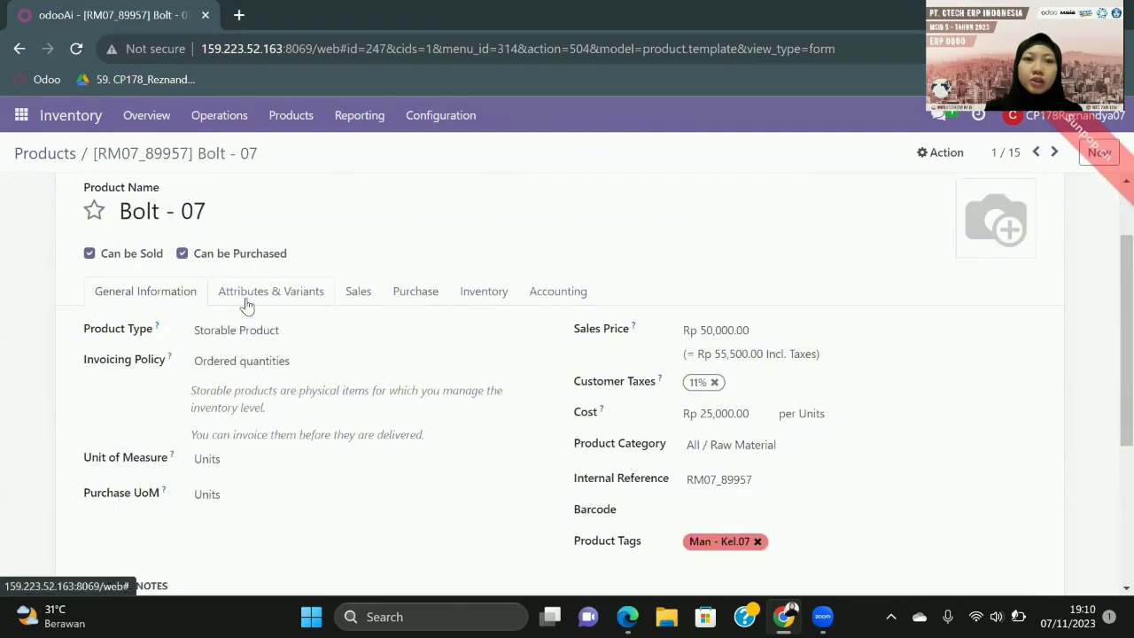
- Compare the general information of the Bolt - 07 product, including prices, category and internal reference, with the Product sheet in the spreadsheet
{"action": "scroll", "coordinate": [246, 299], "scroll_direction": "down", "scroll_amount": 1}
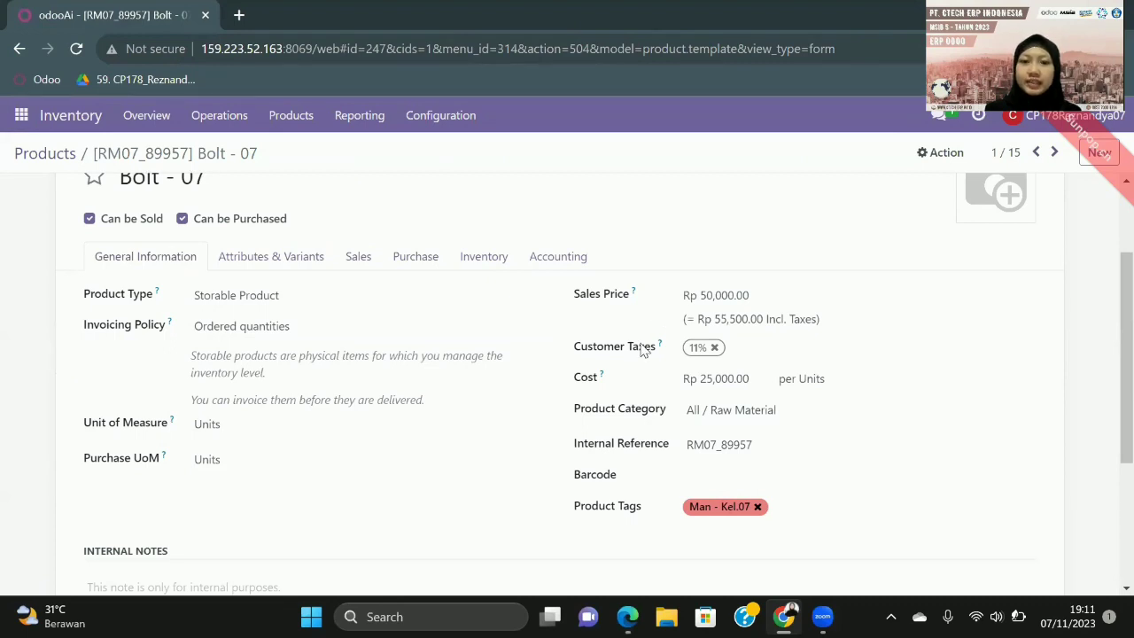
{"action": "key", "text": "alt+Tab"}
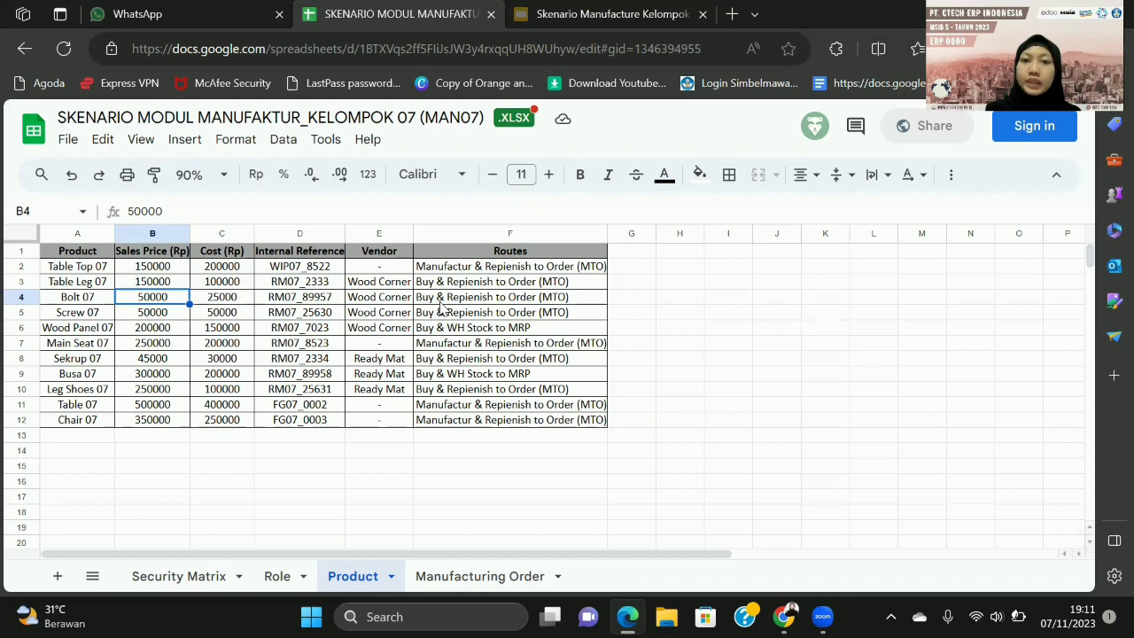
{"action": "key", "text": "alt+Tab"}
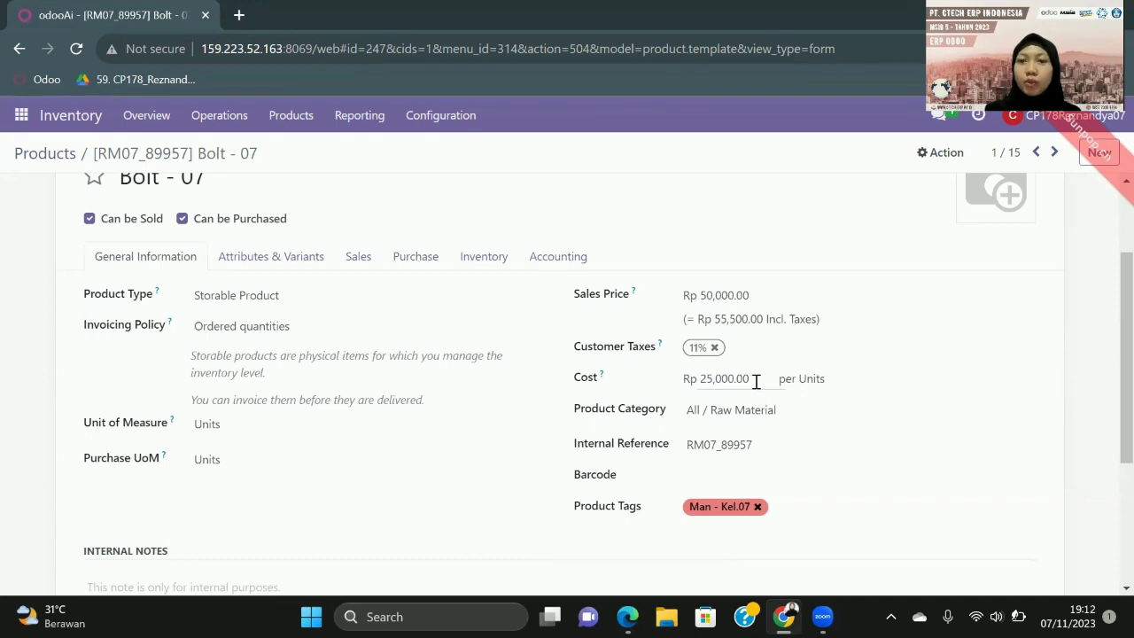
{"action": "scroll", "coordinate": [772, 382], "scroll_direction": "down", "scroll_amount": 1}
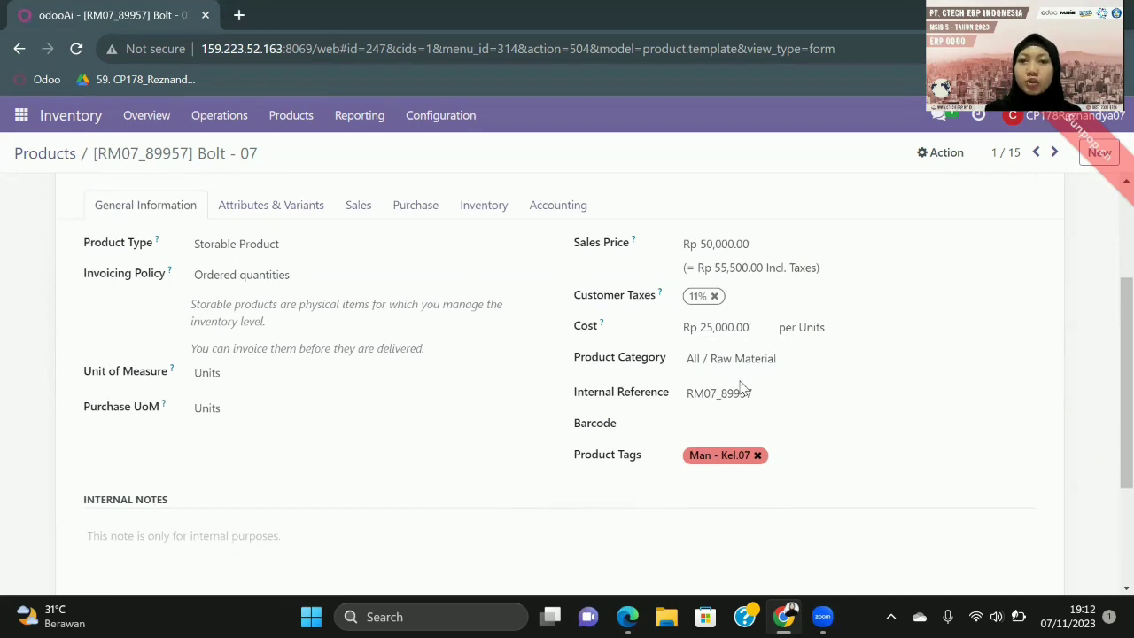
{"action": "scroll", "coordinate": [792, 366], "scroll_direction": "up", "scroll_amount": 1}
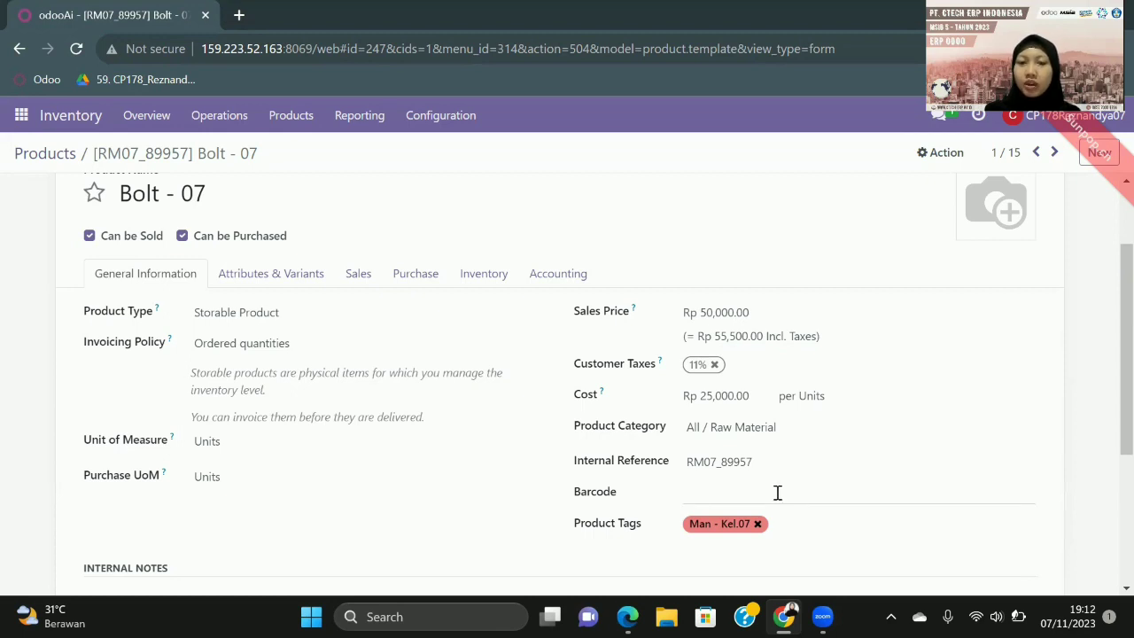
{"action": "scroll", "coordinate": [778, 493], "scroll_direction": "down", "scroll_amount": 1}
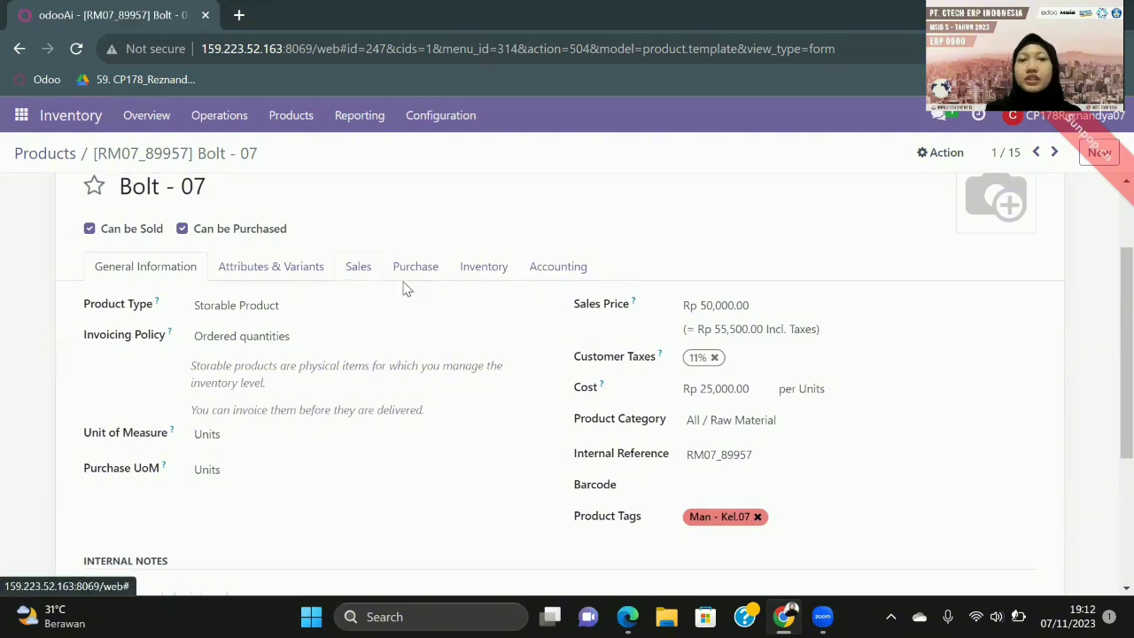
{"action": "scroll", "coordinate": [418, 287], "scroll_direction": "up", "scroll_amount": 1}
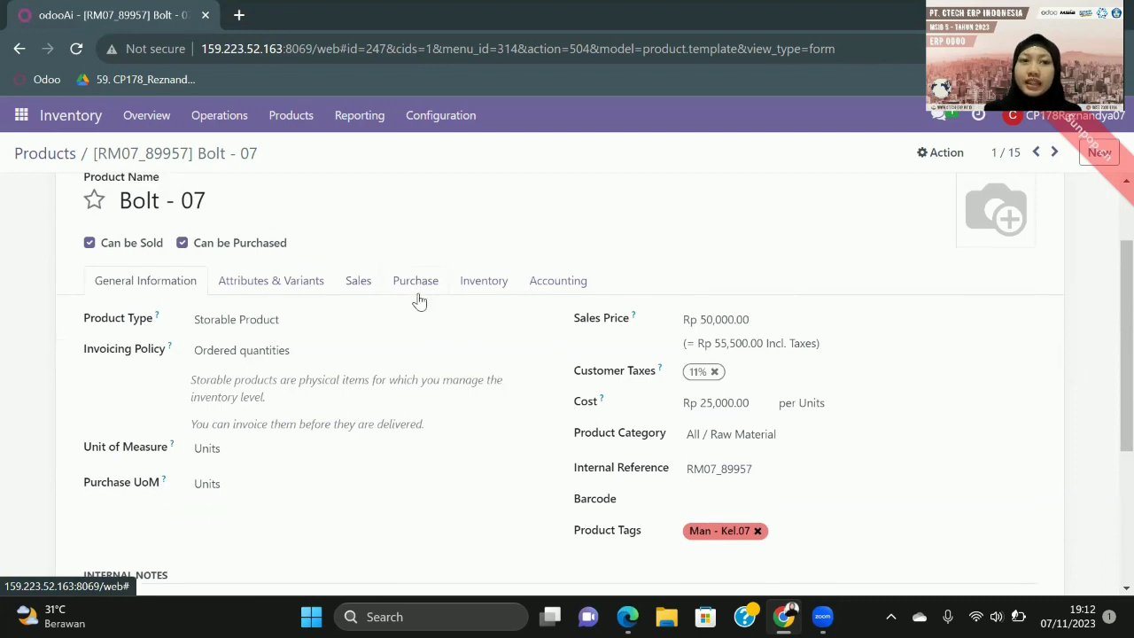
- Review the vendor and inventory routes of the Bolt - 07 product against the Product sheet in the spreadsheet
{"action": "left_click", "coordinate": [423, 290]}
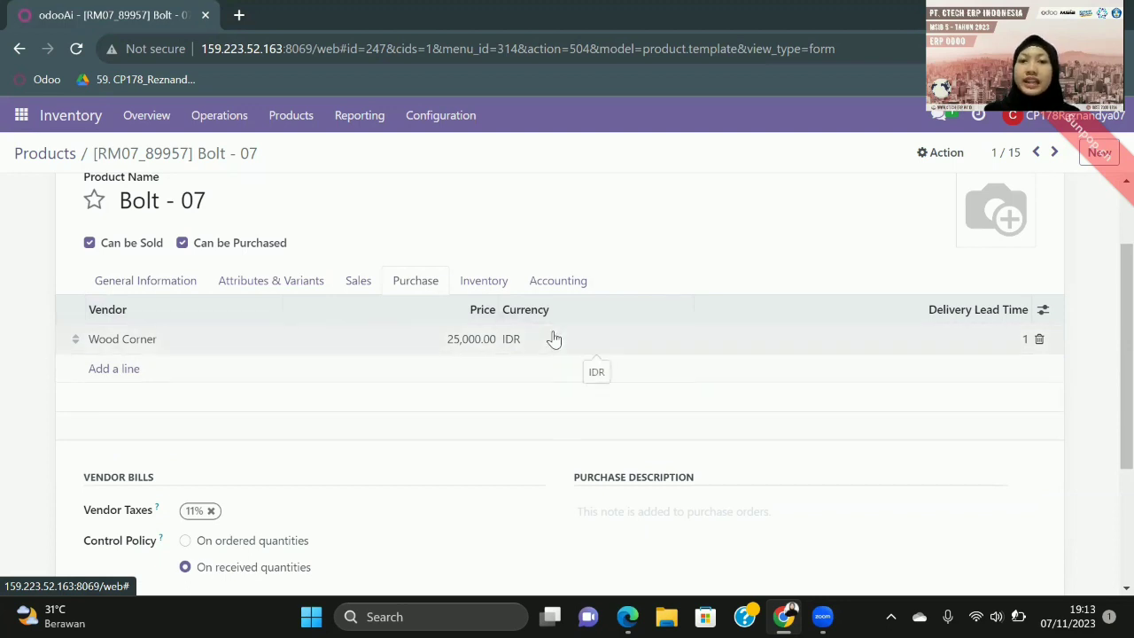
{"action": "left_click", "coordinate": [484, 282]}
{"action": "key", "text": "alt+Tab"}
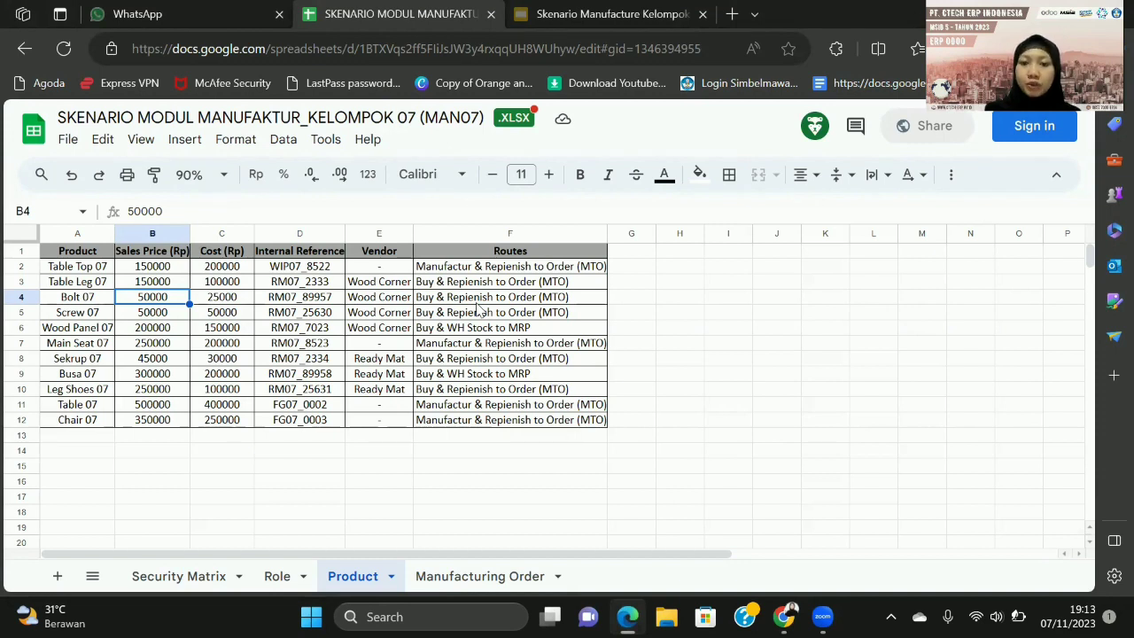
{"action": "key", "text": "alt+Tab"}
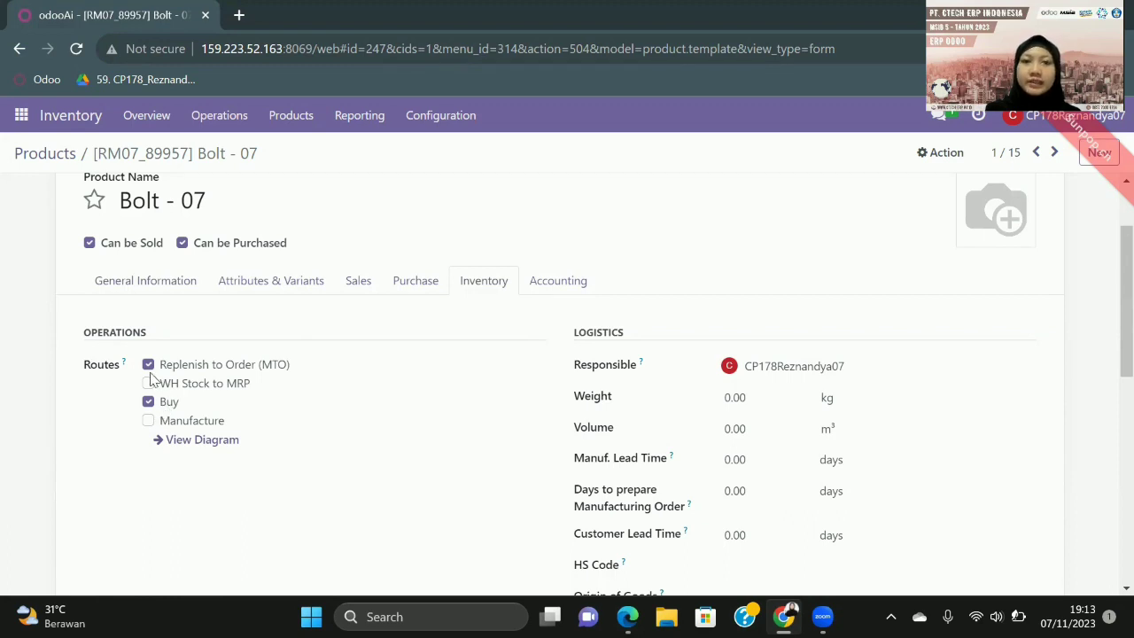
- Save the changes to the Bolt - 07 product
{"action": "scroll", "coordinate": [246, 443], "scroll_direction": "up", "scroll_amount": 2}
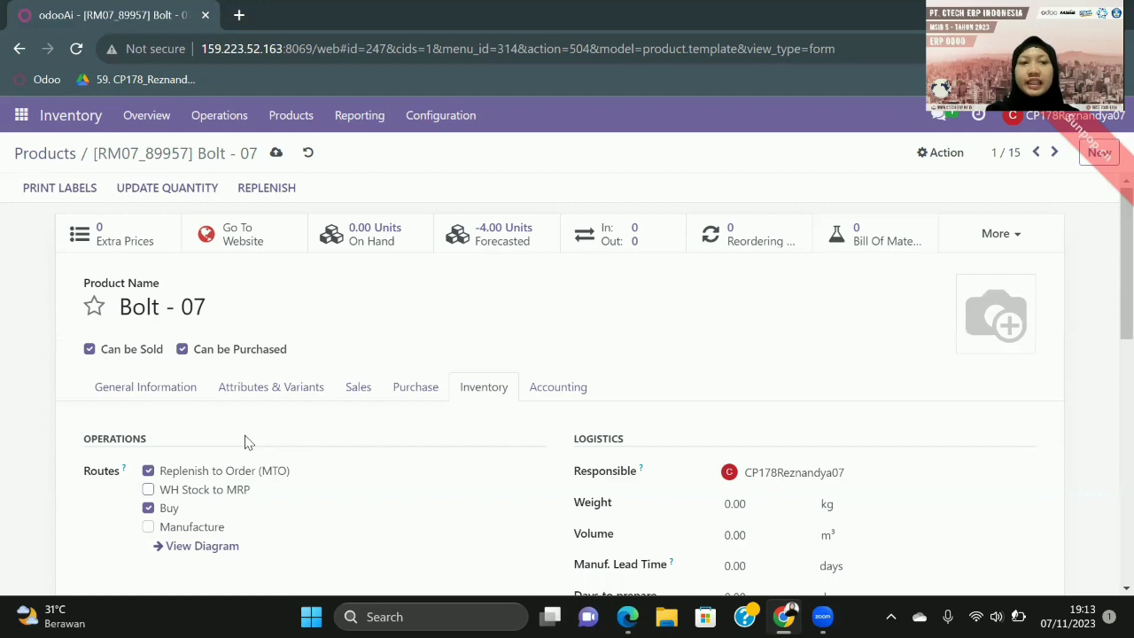
{"action": "left_click", "coordinate": [277, 156]}
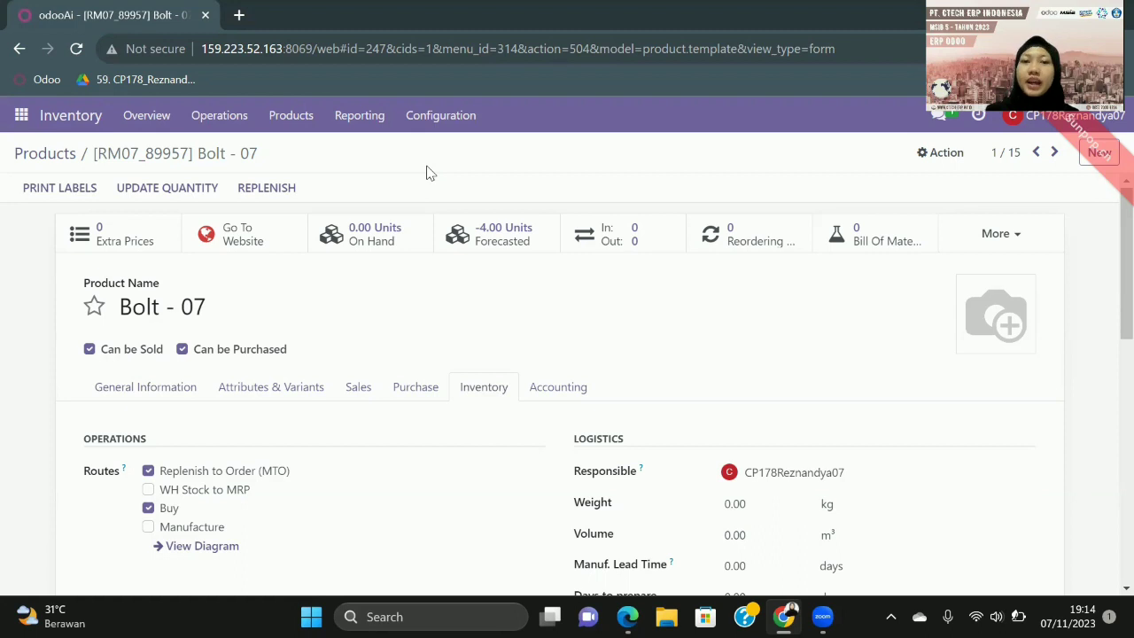
- Consult the Chair 07 row in the Product sheet and compare it with the Chair - 07 product's vendor and inventory settings in Odoo
{"action": "key", "text": "alt+Tab"}
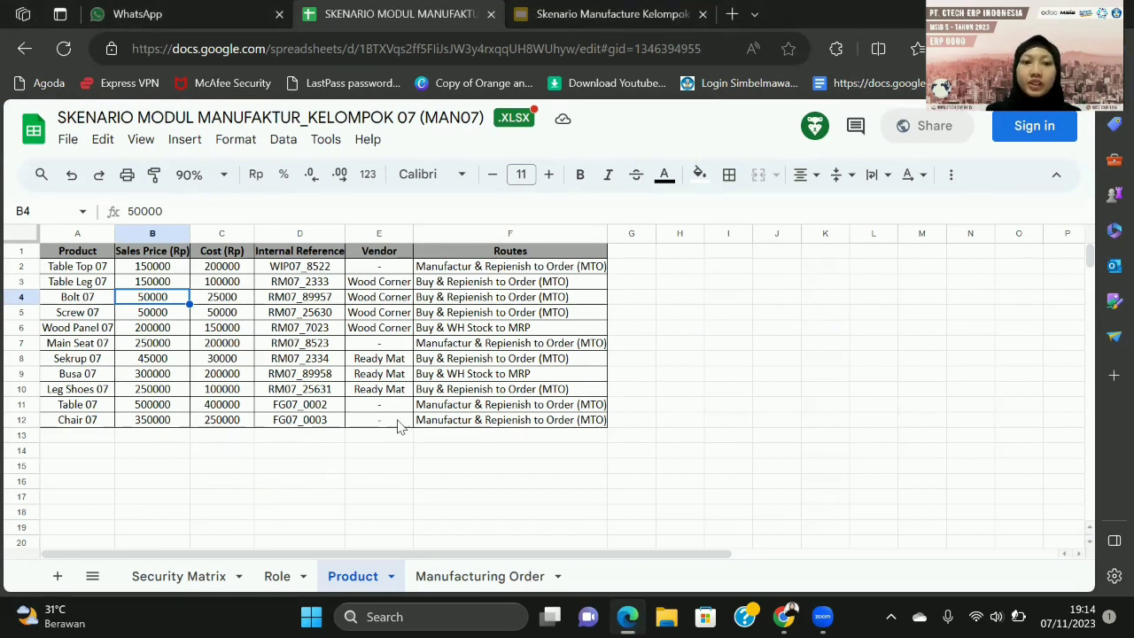
{"action": "left_click", "coordinate": [84, 423]}
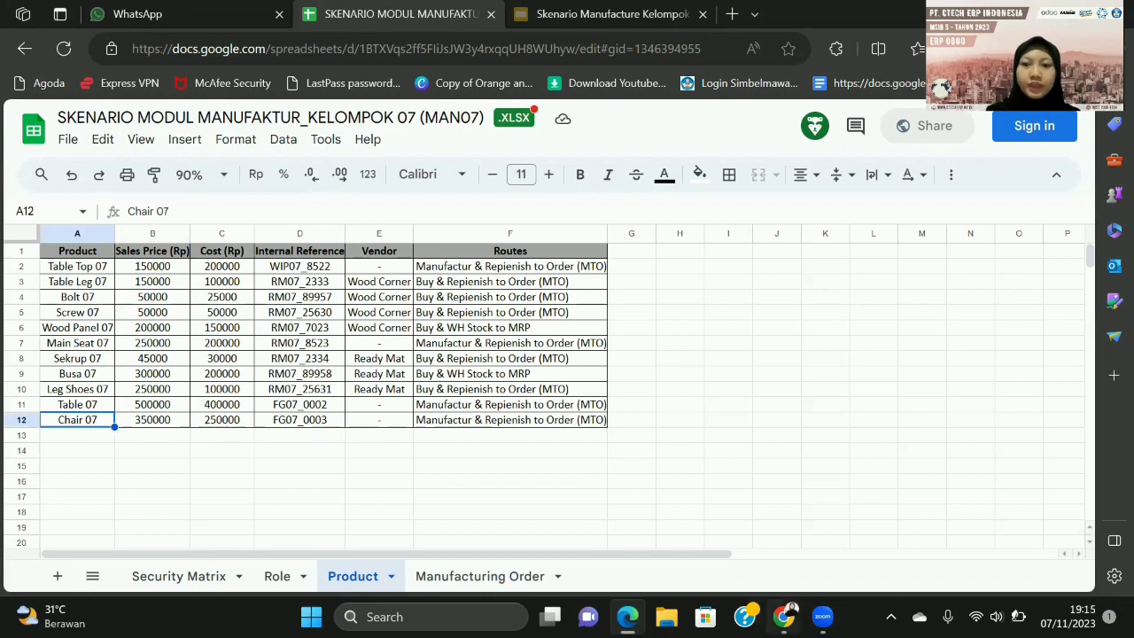
{"action": "left_click", "coordinate": [784, 616]}
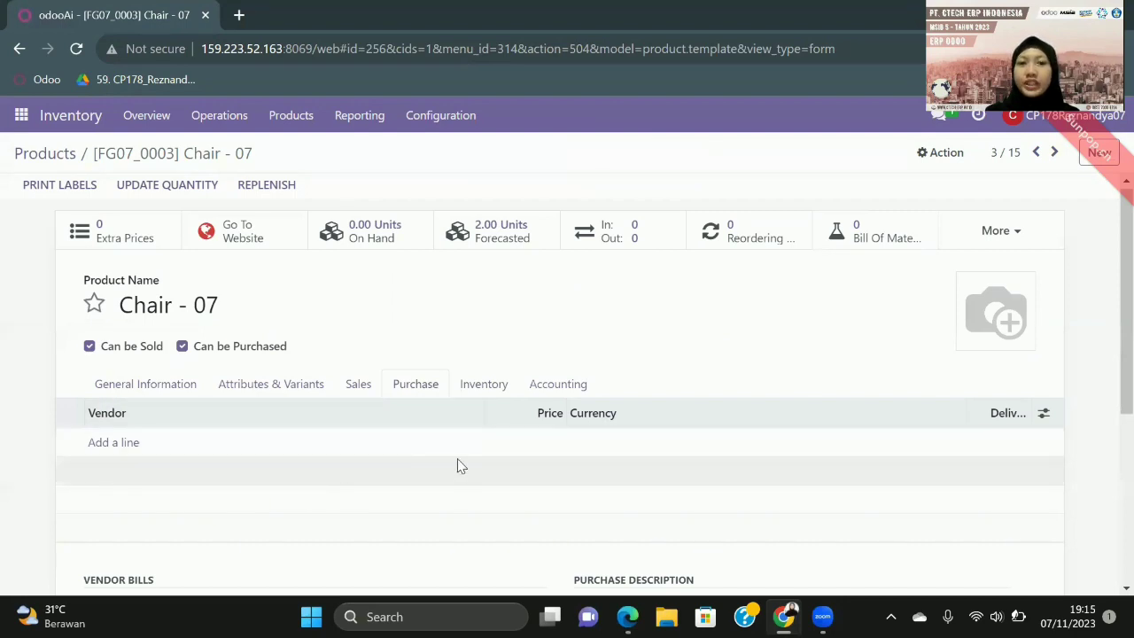
{"action": "left_click", "coordinate": [484, 383]}
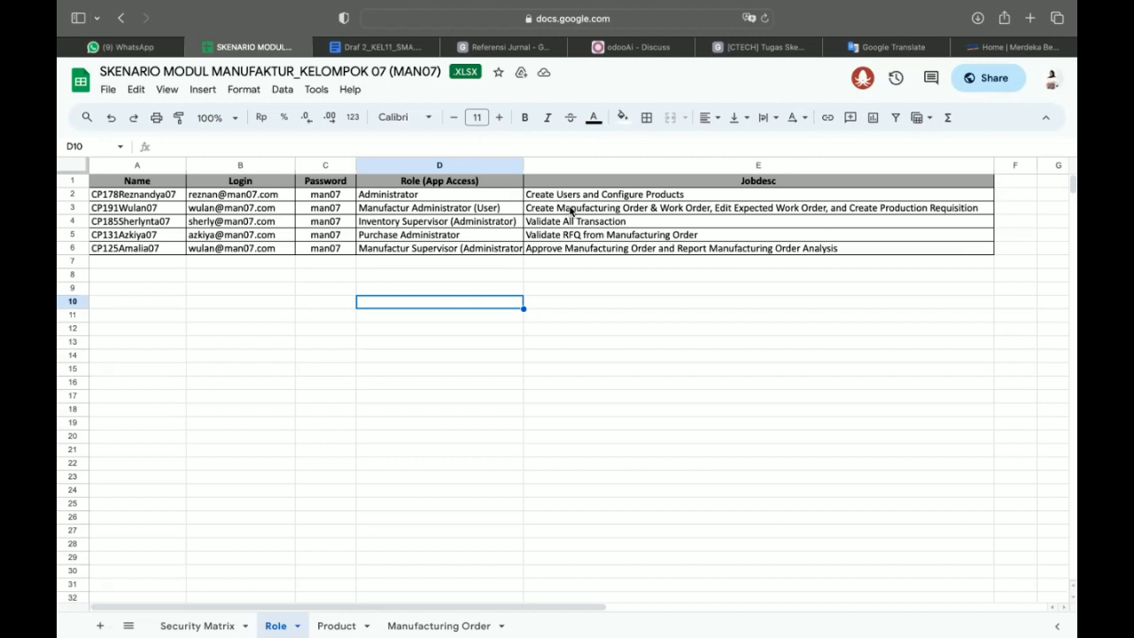
- Switch to Odoo and start a new manufacturing order in the Manufacturing app for the product [FG07_0002] Table - 07
{"action": "left_click", "coordinate": [634, 47]}
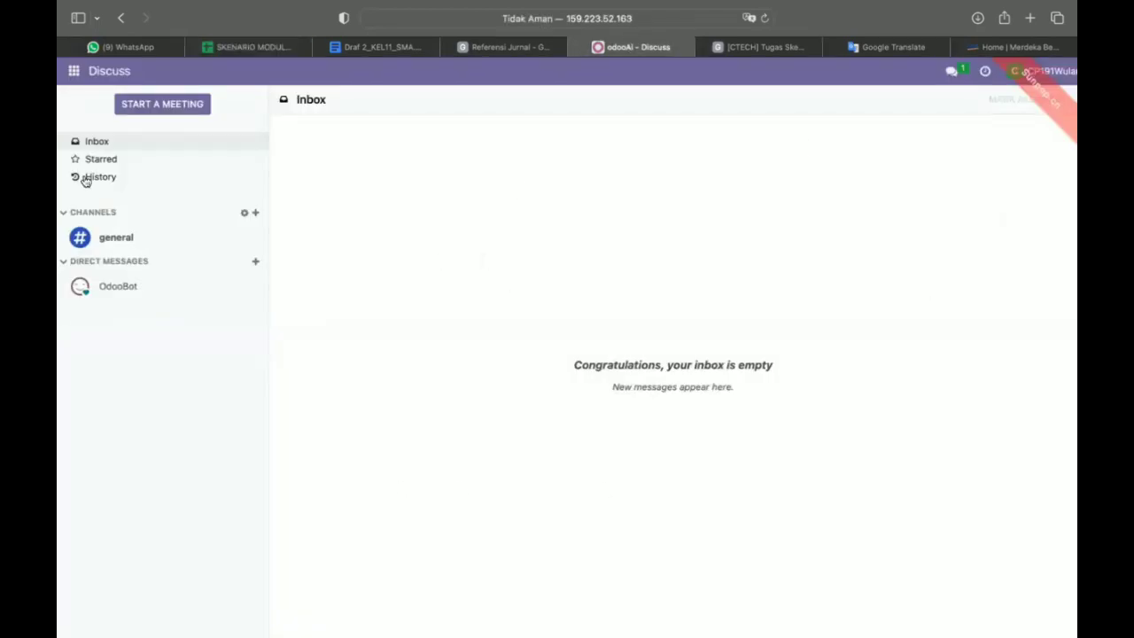
{"action": "left_click", "coordinate": [78, 74]}
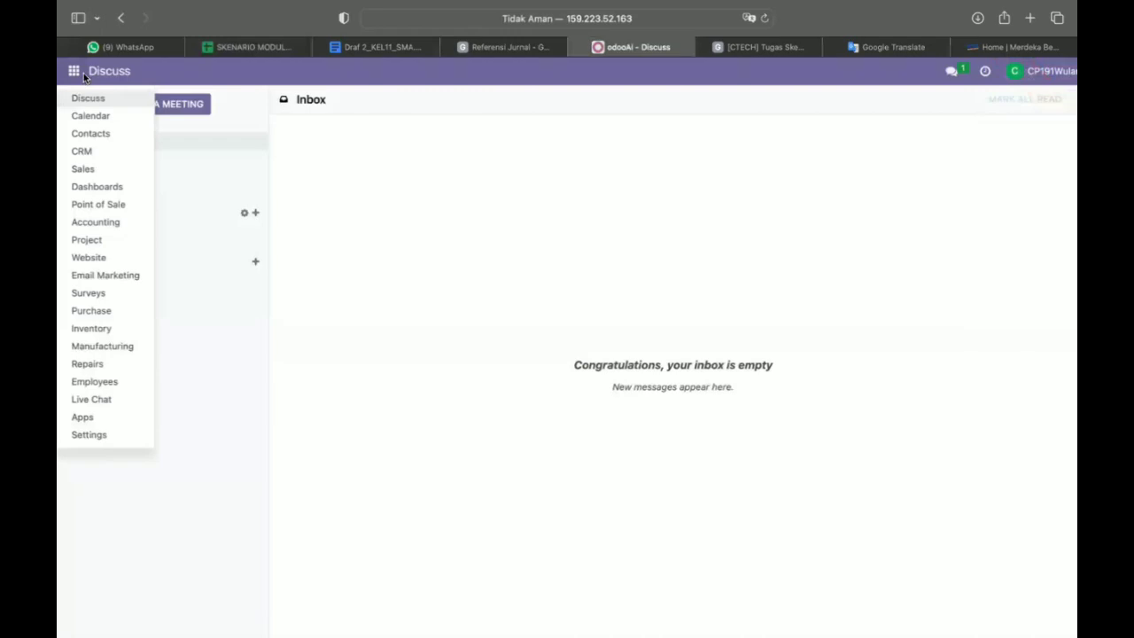
{"action": "left_click", "coordinate": [89, 348]}
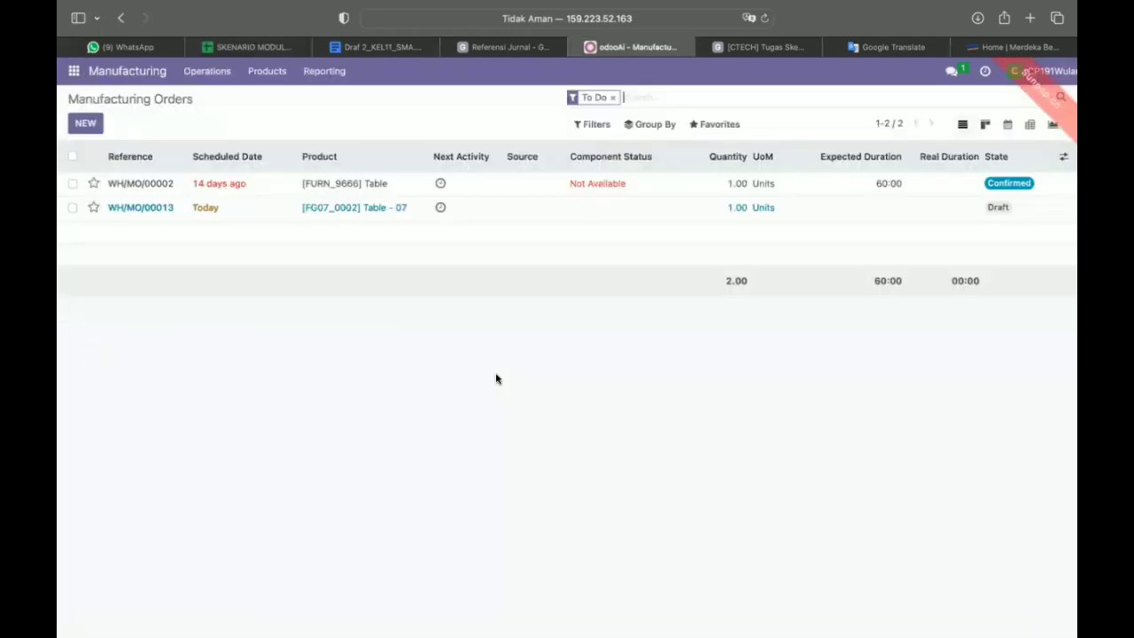
{"action": "left_click", "coordinate": [85, 123]}
{"action": "left_click", "coordinate": [244, 211]}
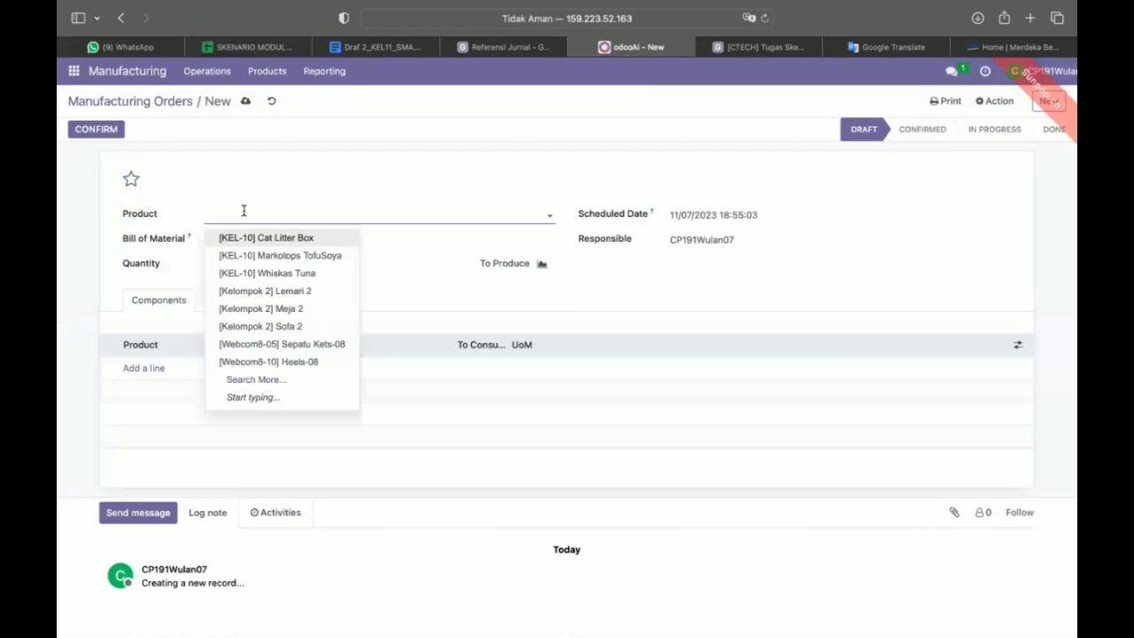
{"action": "type", "text": "table"}
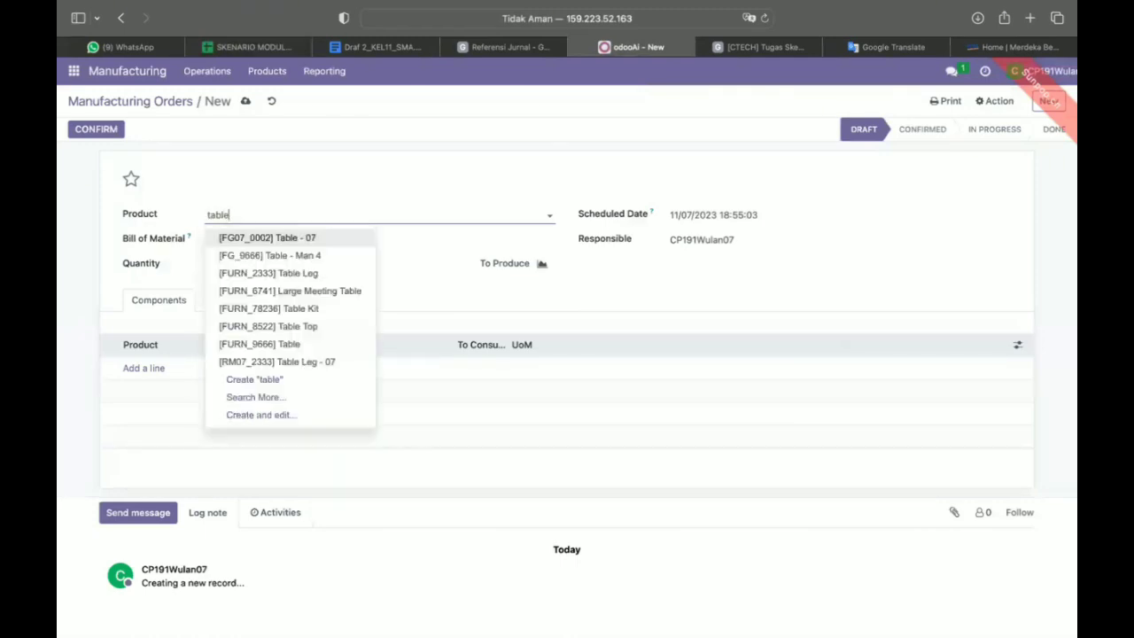
{"action": "left_click", "coordinate": [268, 240]}
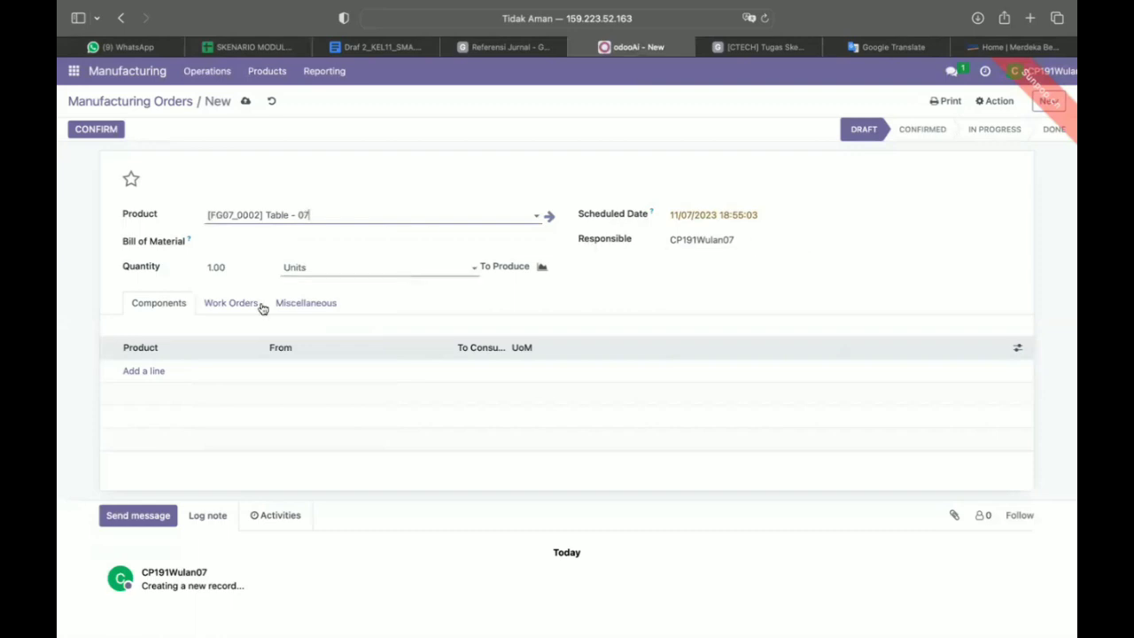
- Add [WIP07_8522] Table Top - 07 as the first component of the manufacturing order
{"action": "left_click", "coordinate": [137, 370]}
{"action": "type", "text": "tab"}
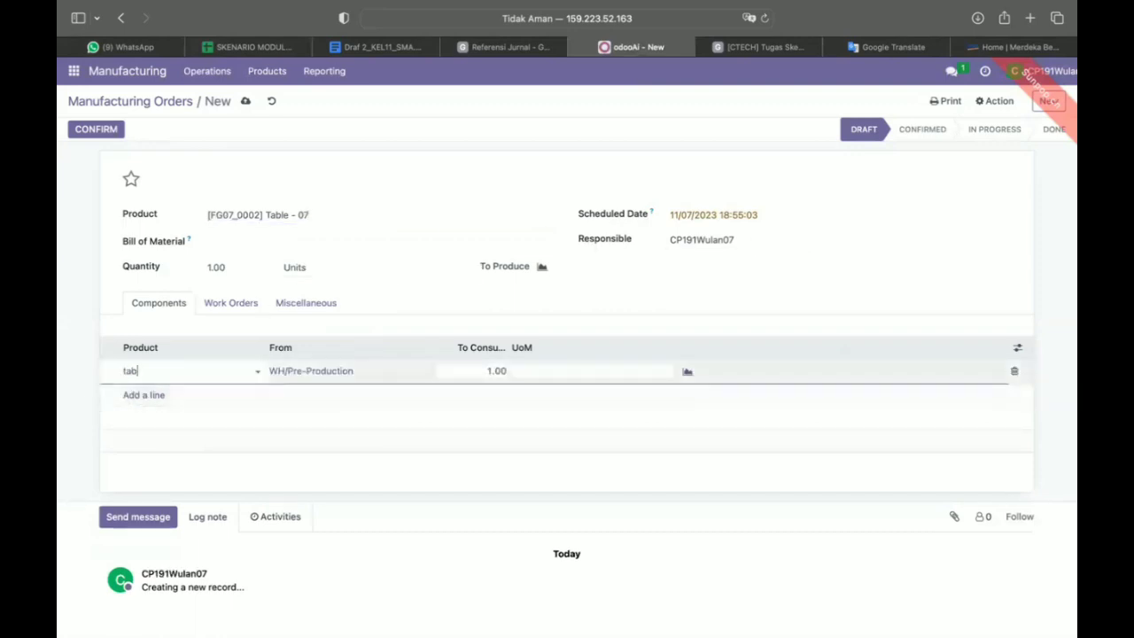
{"action": "type", "text": "le"}
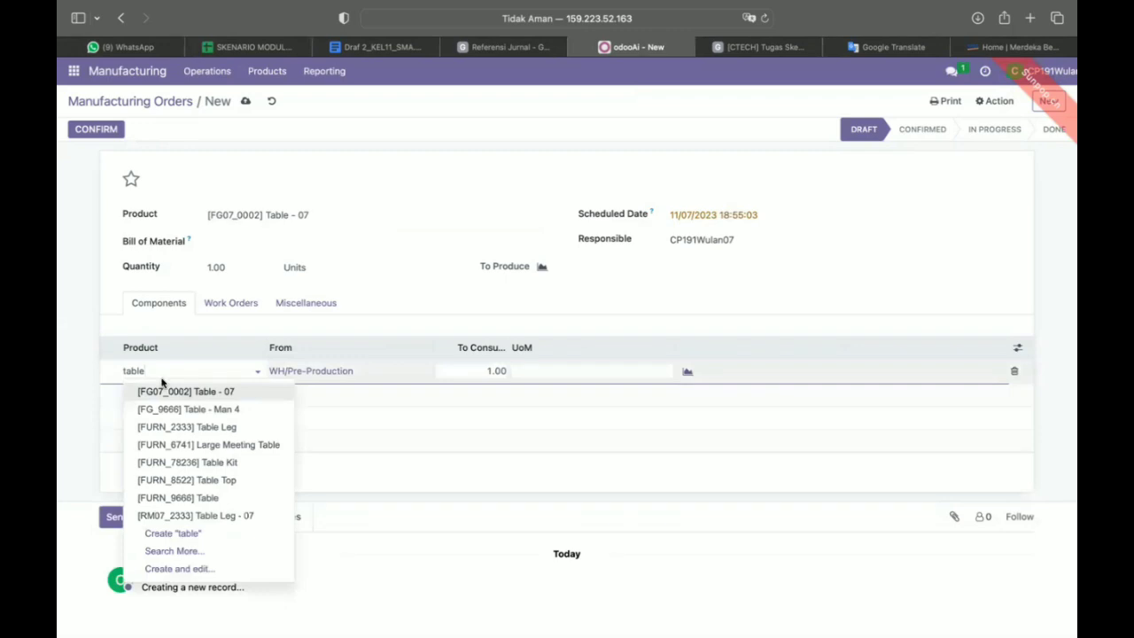
{"action": "left_click", "coordinate": [186, 479]}
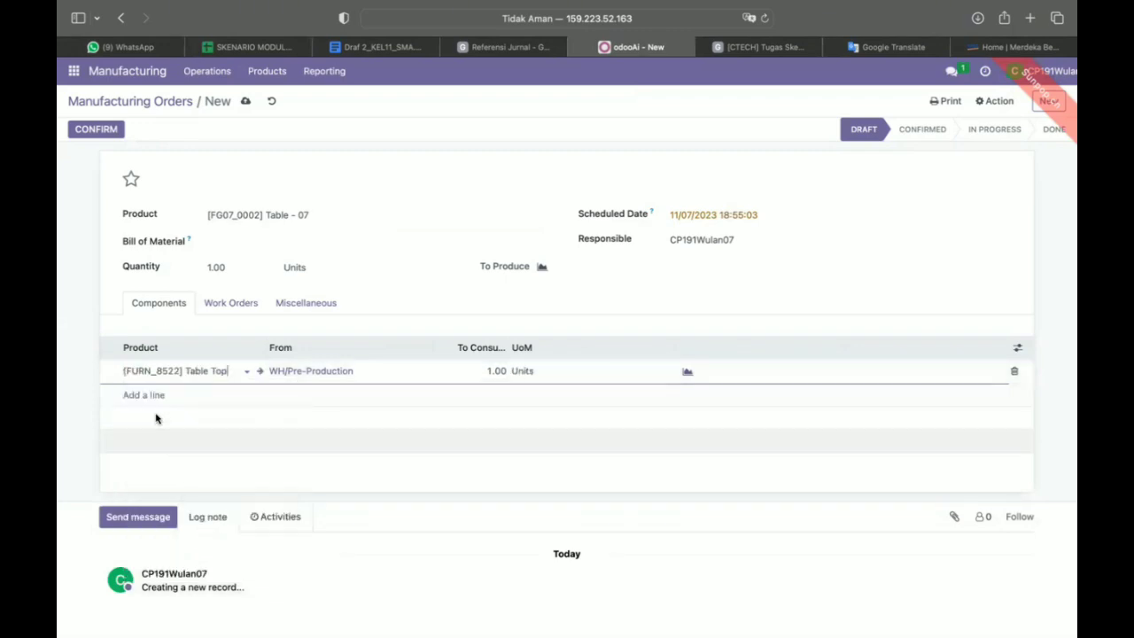
{"action": "triple_click", "coordinate": [208, 375]}
{"action": "key", "text": "BackSpace"}
{"action": "type", "text": "tab"}
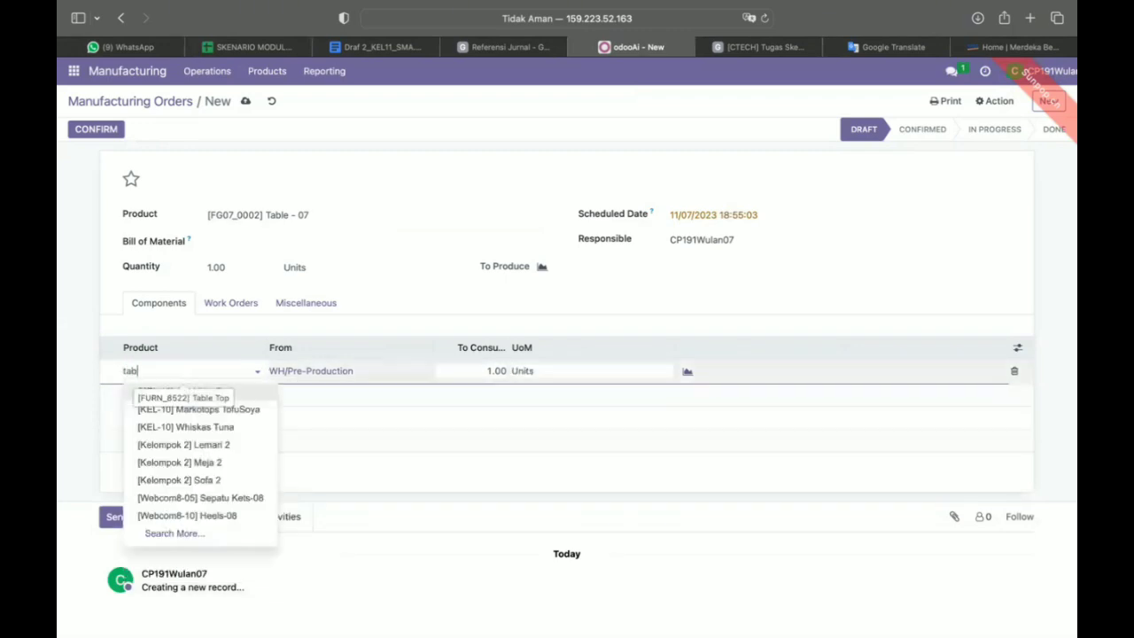
{"action": "type", "text": "le top"}
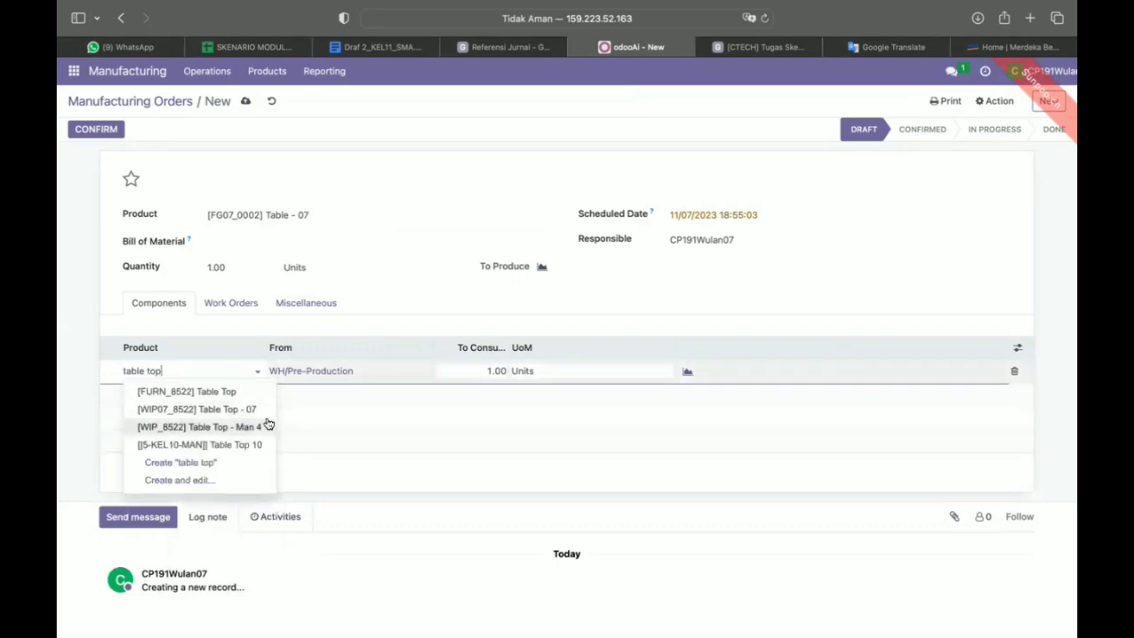
{"action": "left_click", "coordinate": [257, 409]}
{"action": "left_click", "coordinate": [189, 401]}
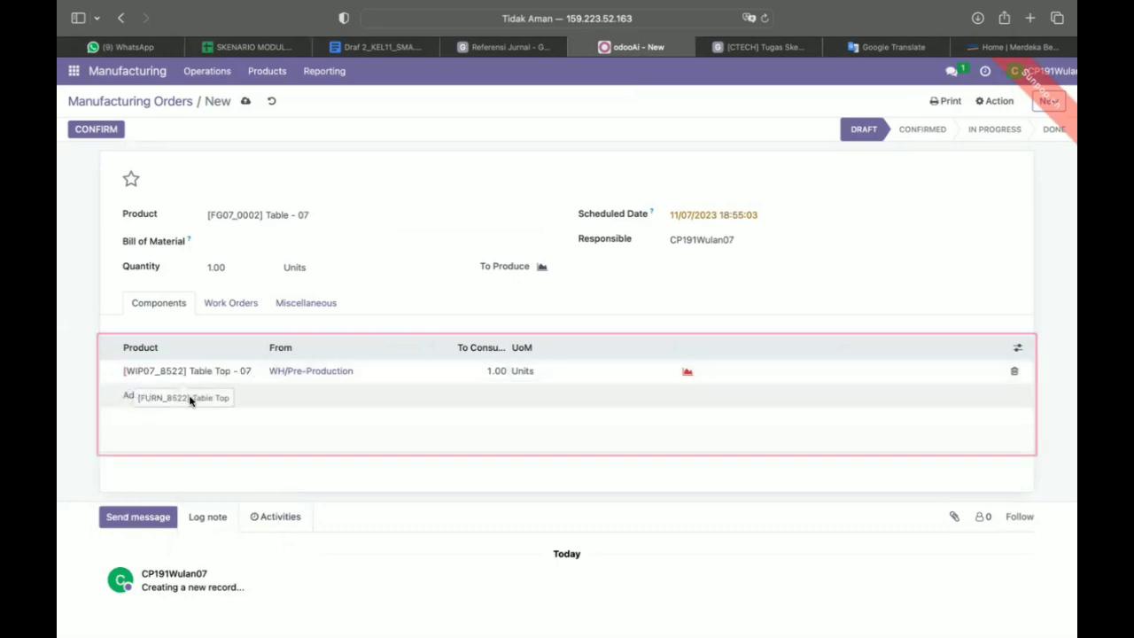
- Add the components [RM07_2333] Table Leg - 07, [RM07_25630] Screw - 07 and [RM07_89957] Bolt - 07 to the manufacturing order
{"action": "left_click", "coordinate": [128, 396]}
{"action": "type", "text": "table le"}
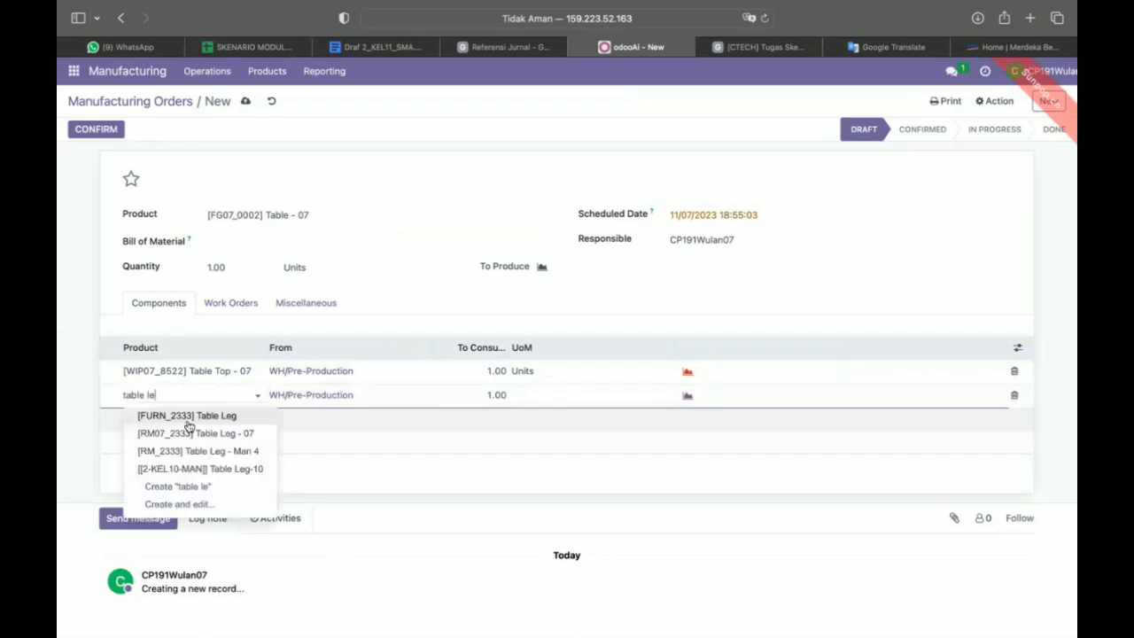
{"action": "left_click", "coordinate": [190, 432]}
{"action": "left_click", "coordinate": [151, 420]}
{"action": "type", "text": "screw"}
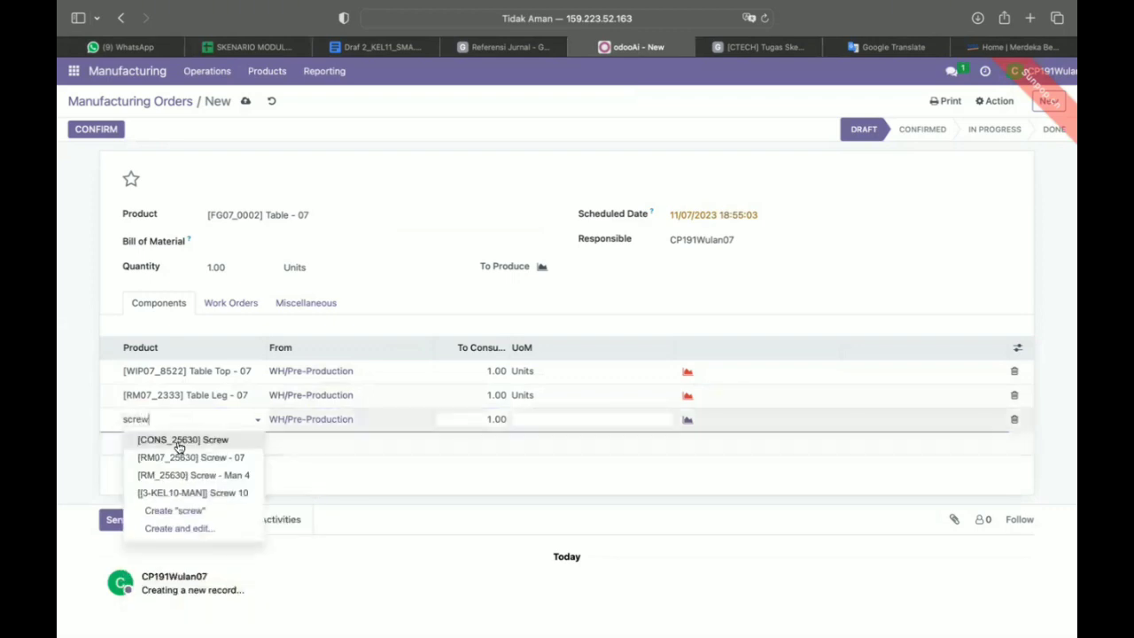
{"action": "left_click", "coordinate": [159, 456]}
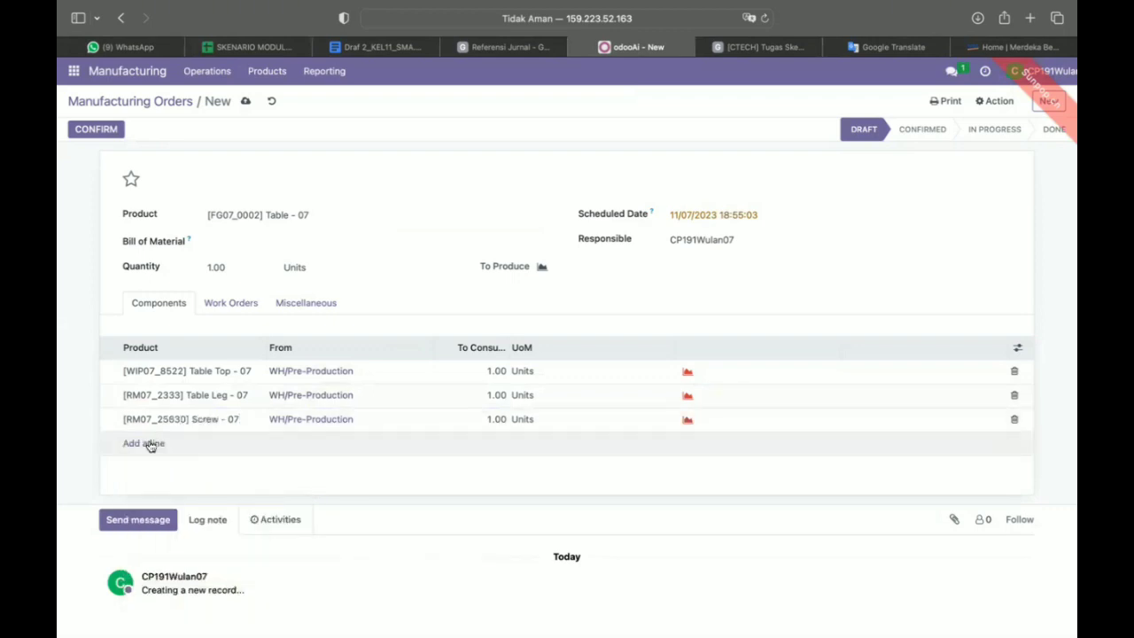
{"action": "left_click", "coordinate": [149, 443]}
{"action": "type", "text": "bolt - 07"}
{"action": "left_click", "coordinate": [215, 476]}
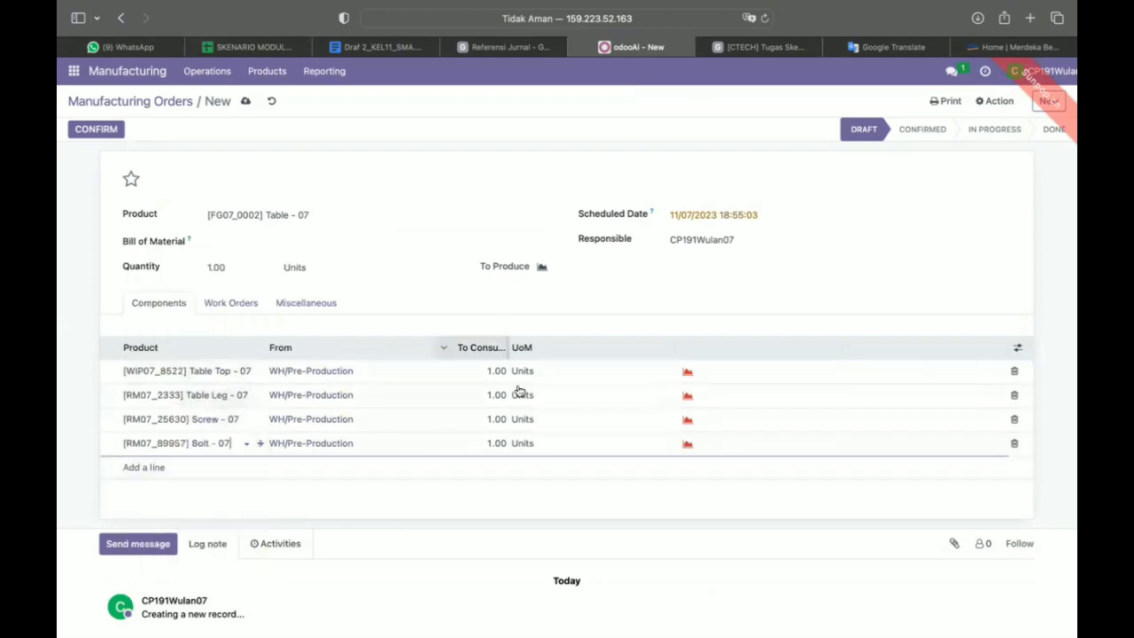
- Set the quantity to consume of Screw - 07 to 4 and open the Bolt - 07 quantity for editing
{"action": "left_click", "coordinate": [490, 419]}
{"action": "type", "text": "4"}
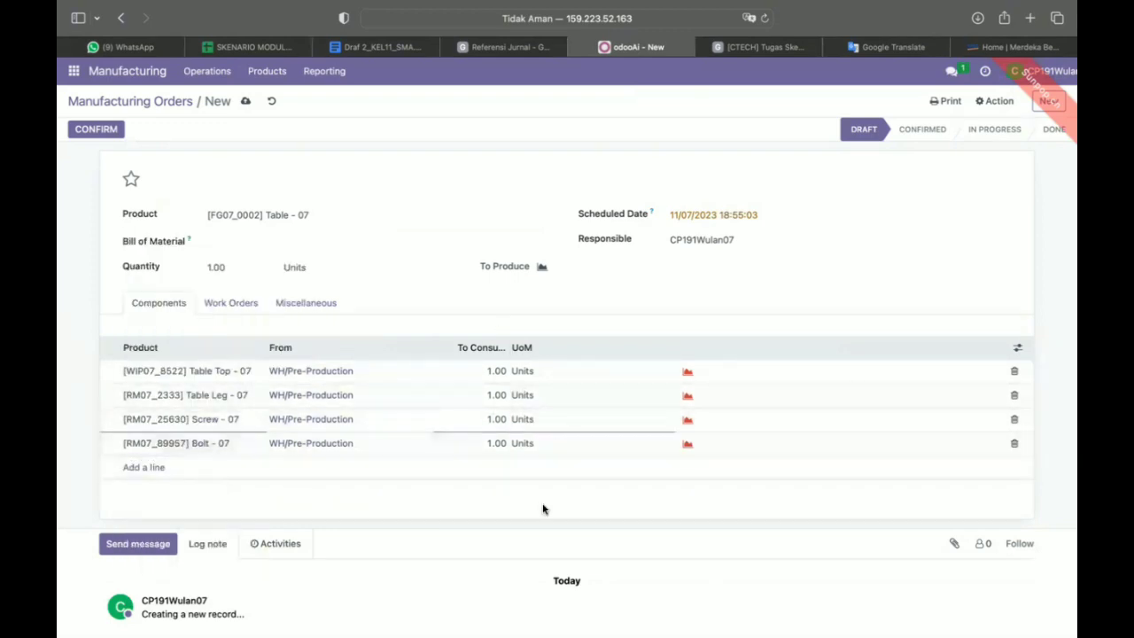
{"action": "left_click", "coordinate": [488, 443]}
{"action": "left_click", "coordinate": [491, 443]}
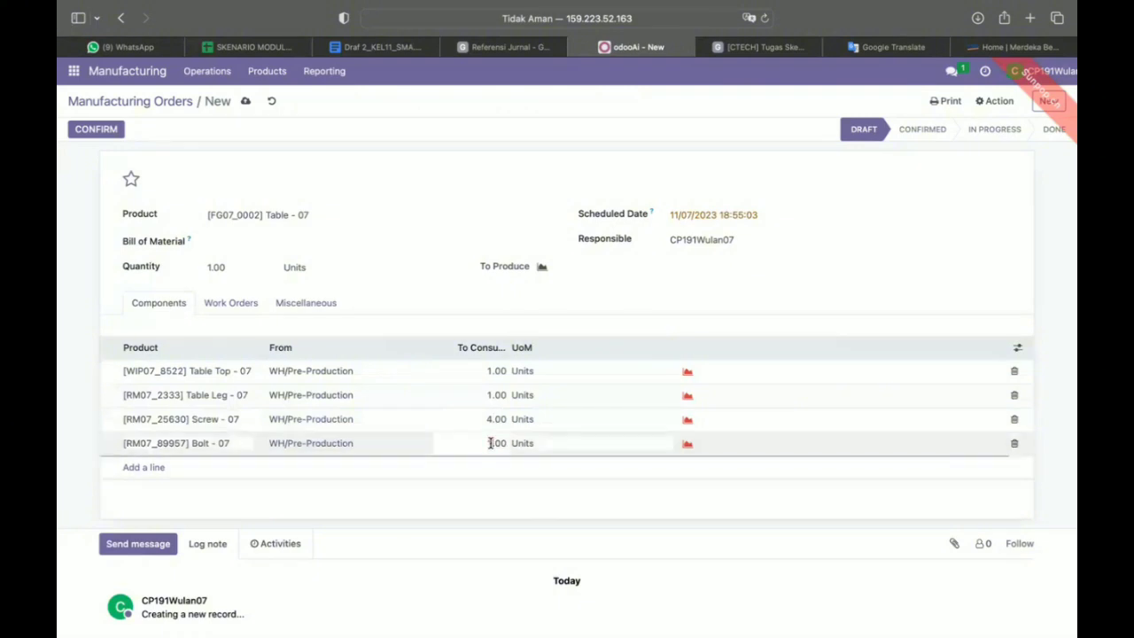
- Add a work order with the operation Perakitan at the work center Assembly Line 1
{"action": "left_click", "coordinate": [220, 303]}
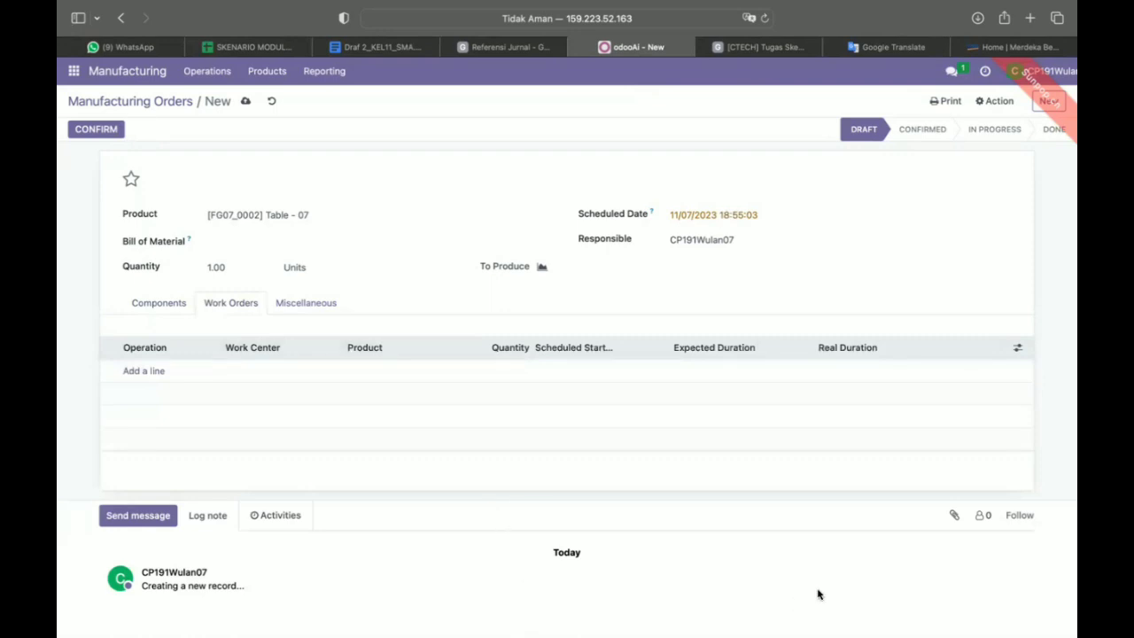
{"action": "left_click", "coordinate": [138, 372]}
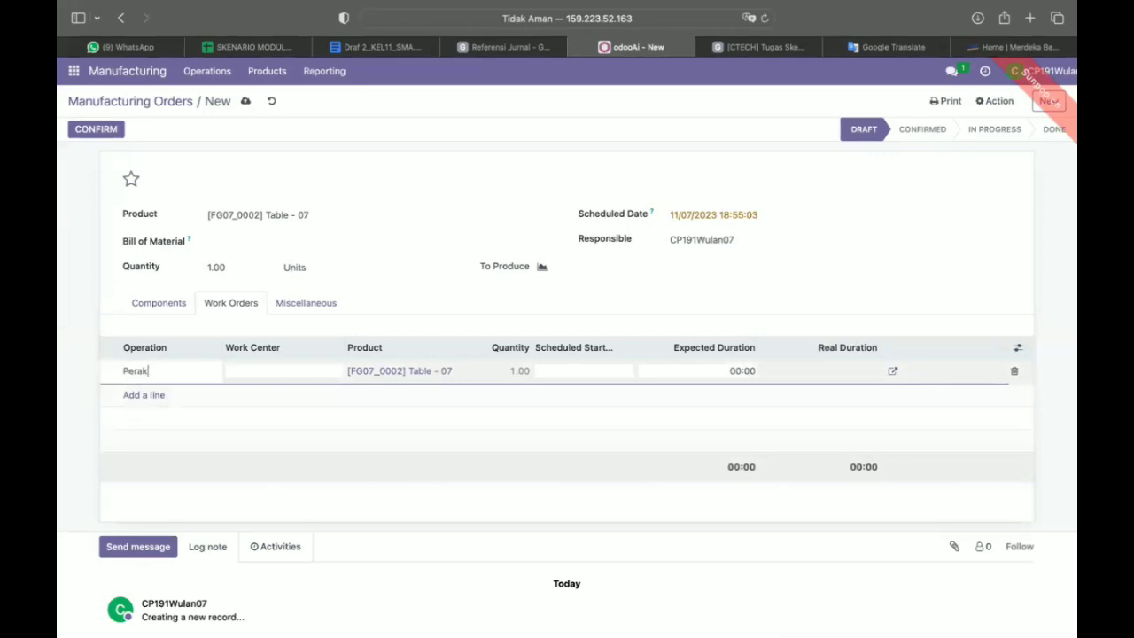
{"action": "left_click", "coordinate": [246, 371]}
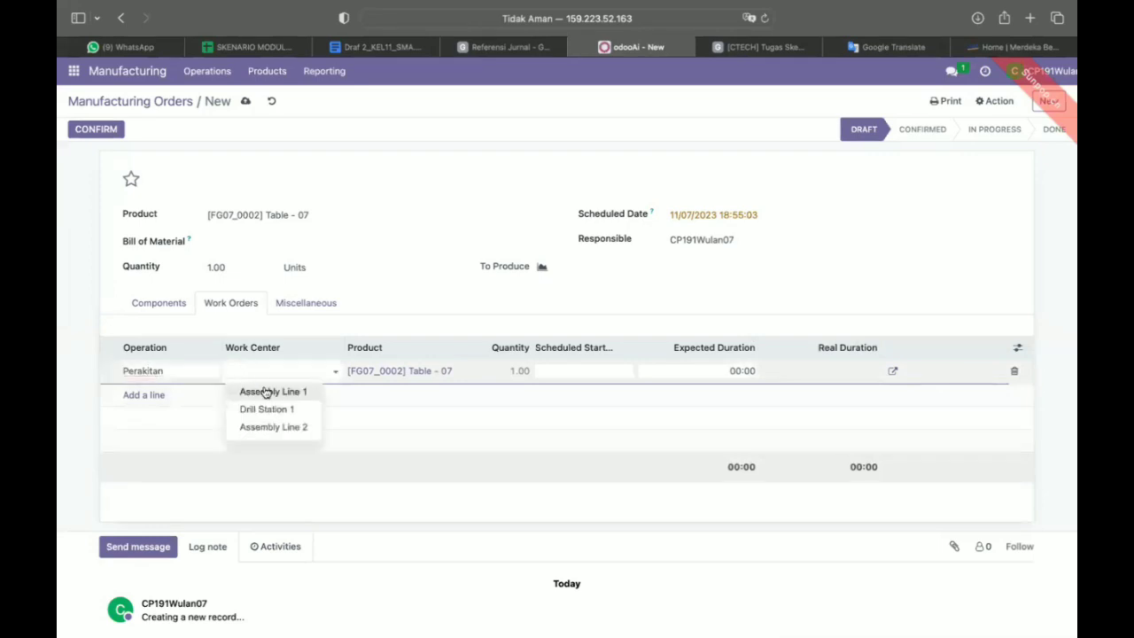
{"action": "left_click", "coordinate": [255, 393]}
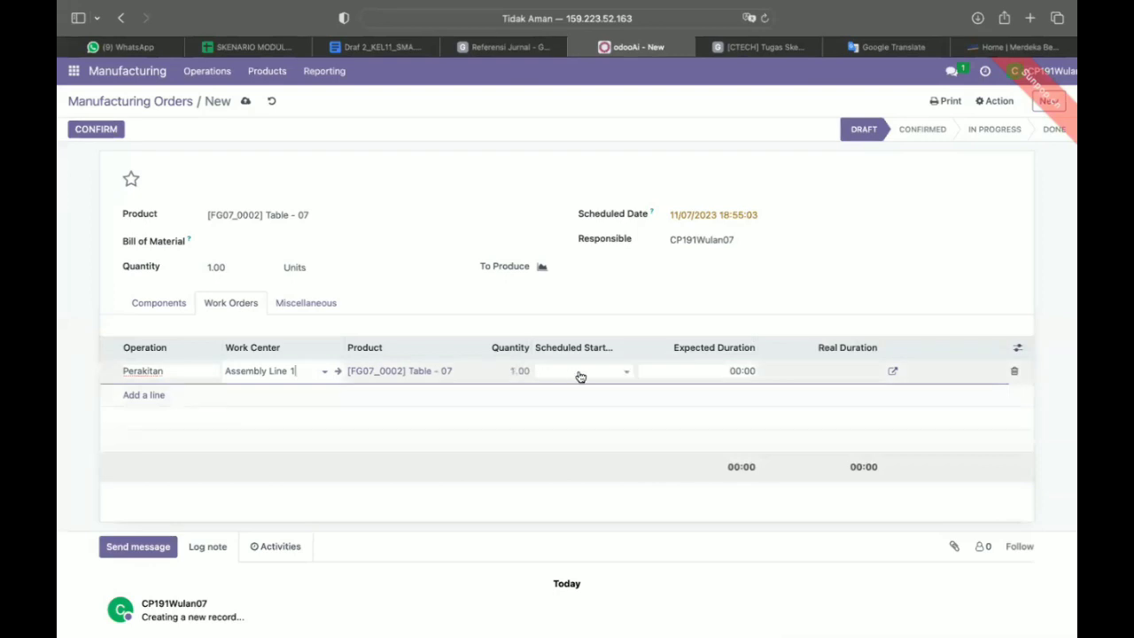
- Set the Perakitan work order's scheduled start to 11/07/2023 and its expected duration to 75 minutes
{"action": "left_click", "coordinate": [629, 373]}
{"action": "left_click", "coordinate": [795, 284]}
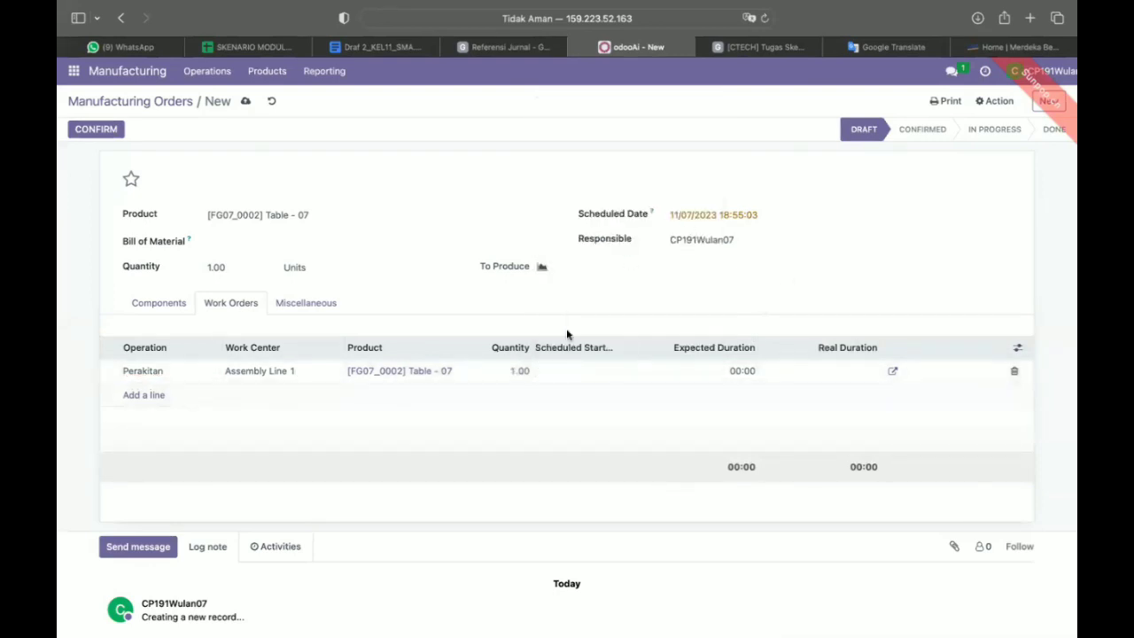
{"action": "left_click", "coordinate": [573, 375]}
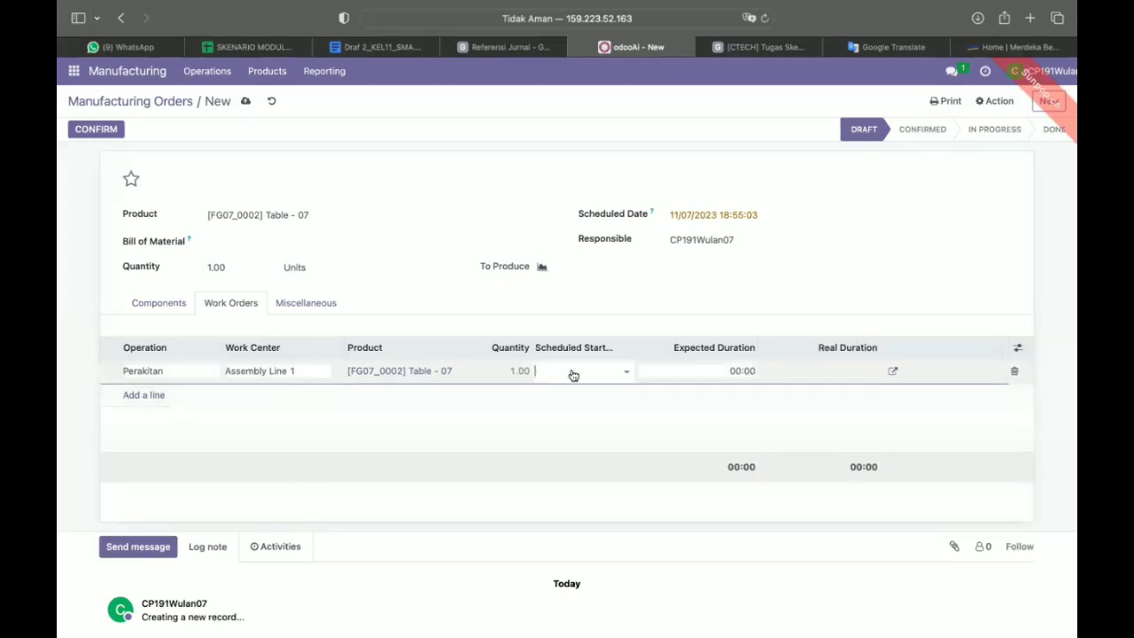
{"action": "left_click", "coordinate": [631, 372]}
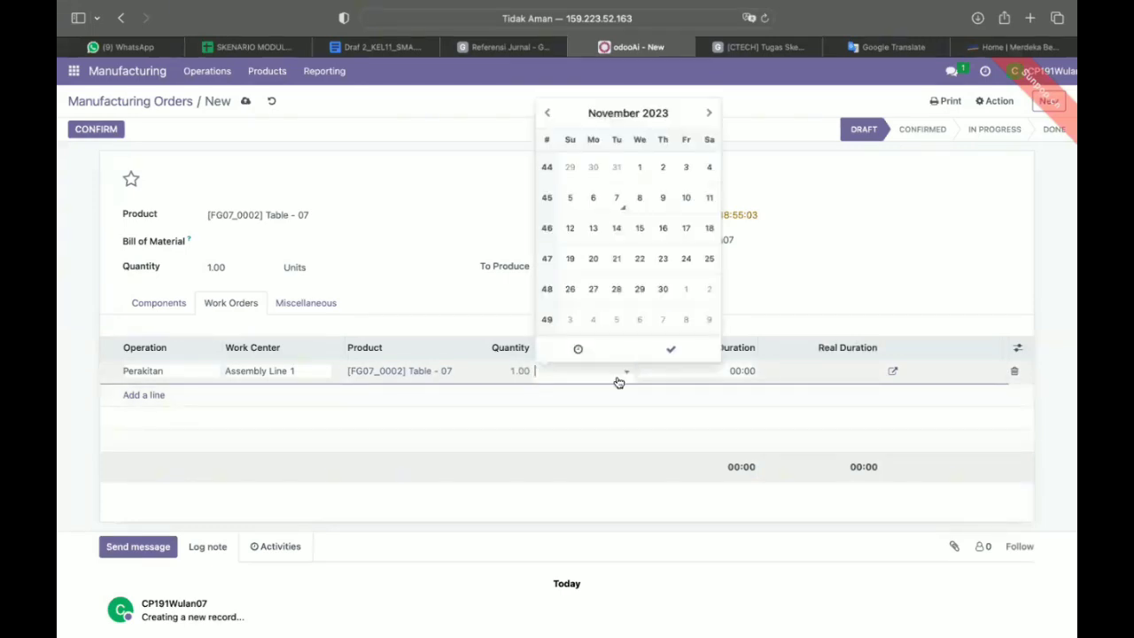
{"action": "left_click", "coordinate": [613, 201]}
{"action": "left_click", "coordinate": [741, 372]}
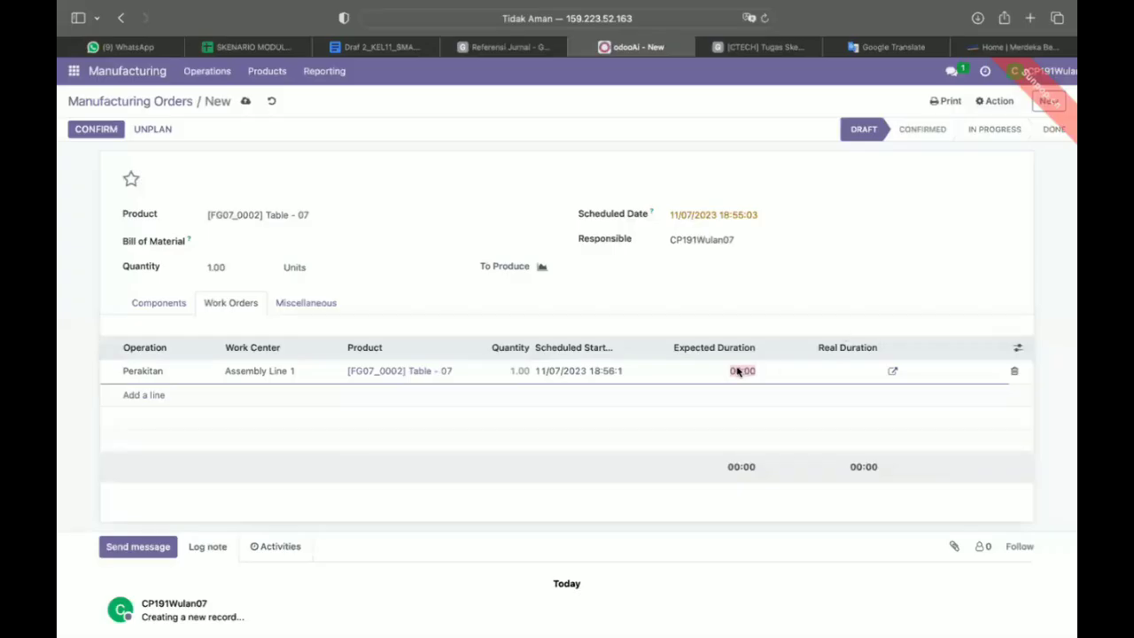
{"action": "left_click", "coordinate": [738, 371]}
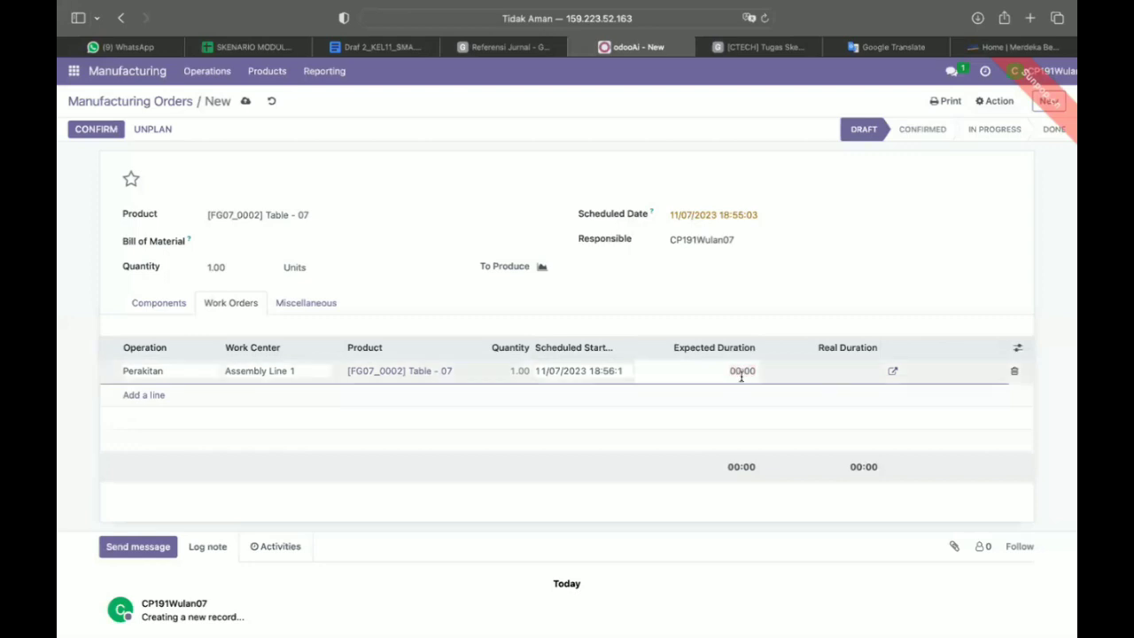
{"action": "type", "text": "75"}
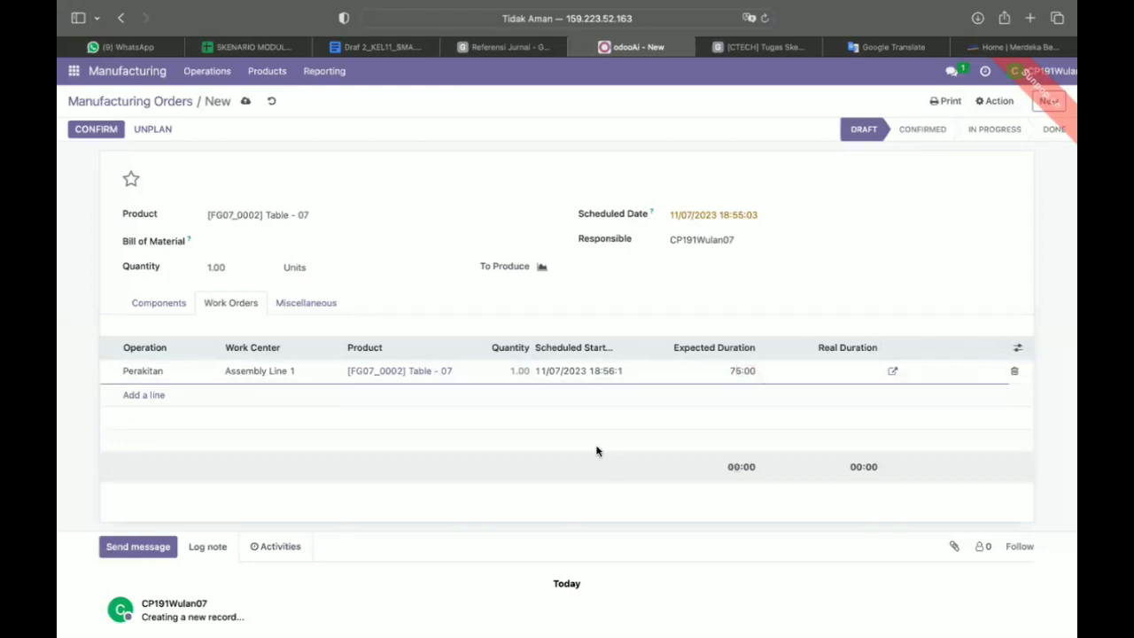
- Add a second Perakitan work order at the work center Drill Station 1 and confirm the manufacturing order
{"action": "left_click", "coordinate": [153, 395]}
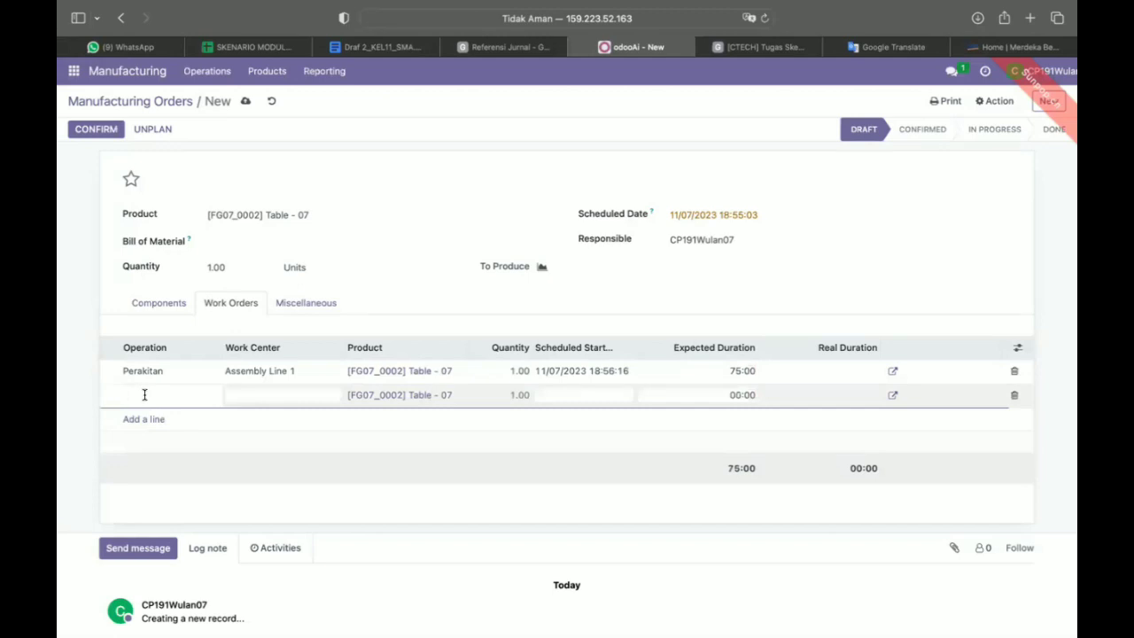
{"action": "left_click", "coordinate": [248, 396]}
{"action": "left_click", "coordinate": [266, 433]}
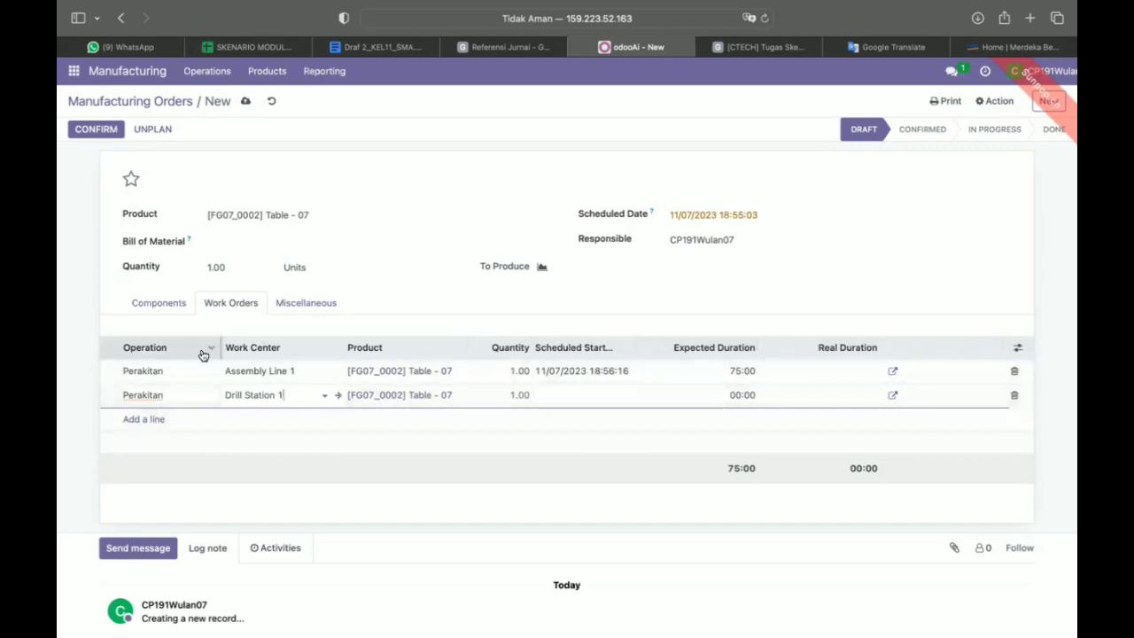
{"action": "left_click", "coordinate": [95, 130]}
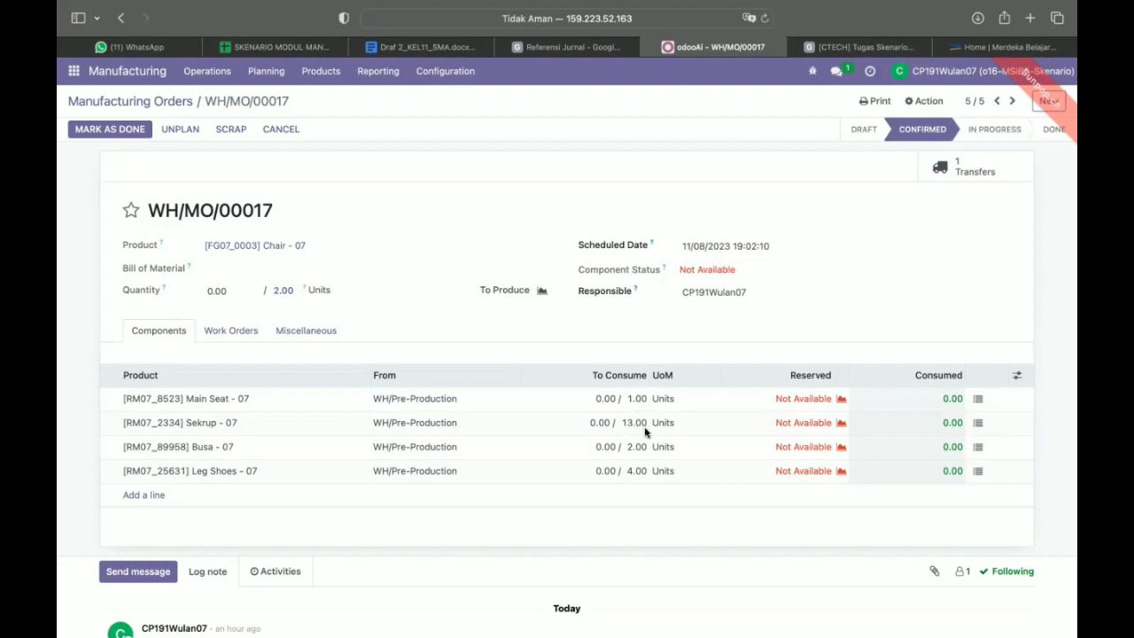
- View the work orders of WH/MO/00017, and copy the reference of the Table - 07 manufacturing order WH/MO/00016
{"action": "left_click", "coordinate": [252, 333]}
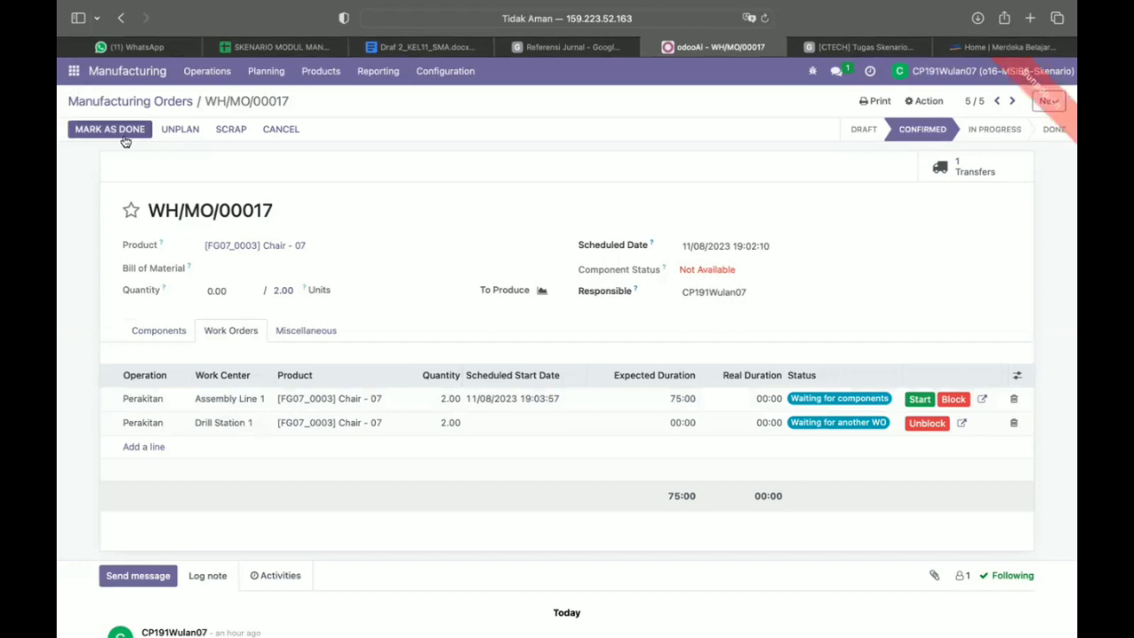
{"action": "left_click", "coordinate": [107, 75]}
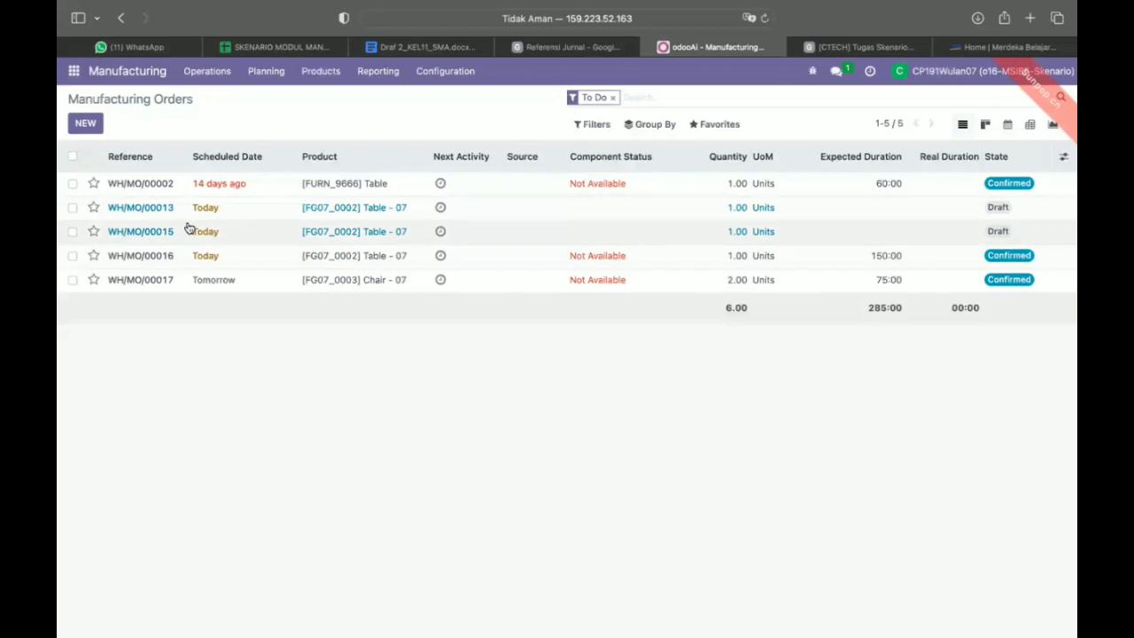
{"action": "left_click", "coordinate": [128, 256]}
{"action": "left_click_drag", "start_coordinate": [280, 212], "coordinate": [147, 213]}
{"action": "key", "text": "super+c"}
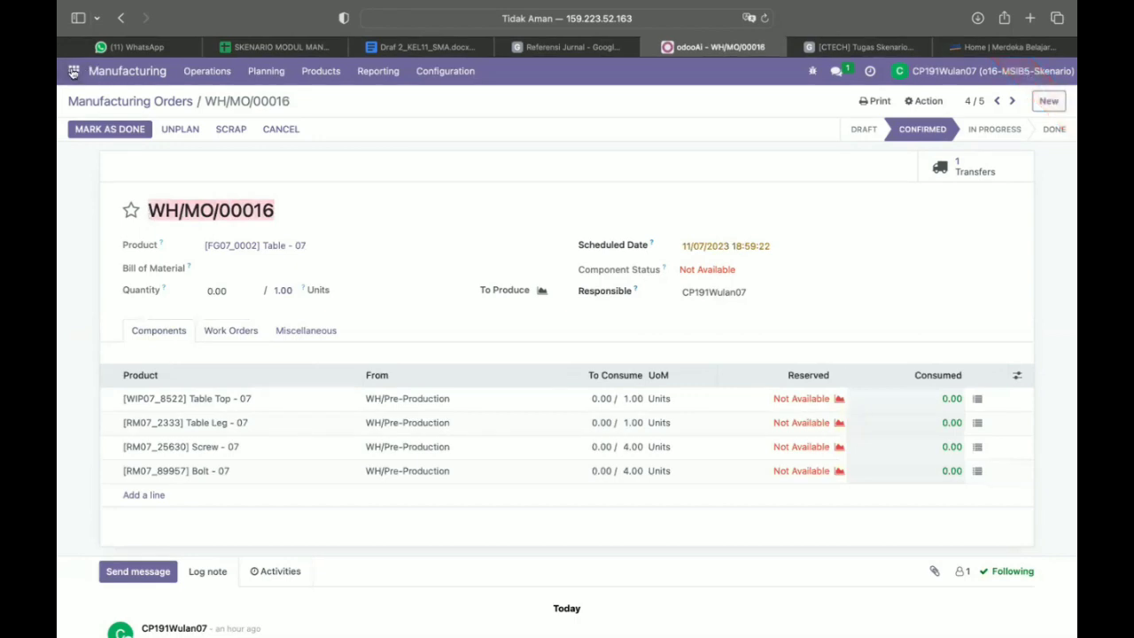
- Start a direct message in Discuss with the group 07 colleague who validates the components
{"action": "left_click", "coordinate": [74, 71]}
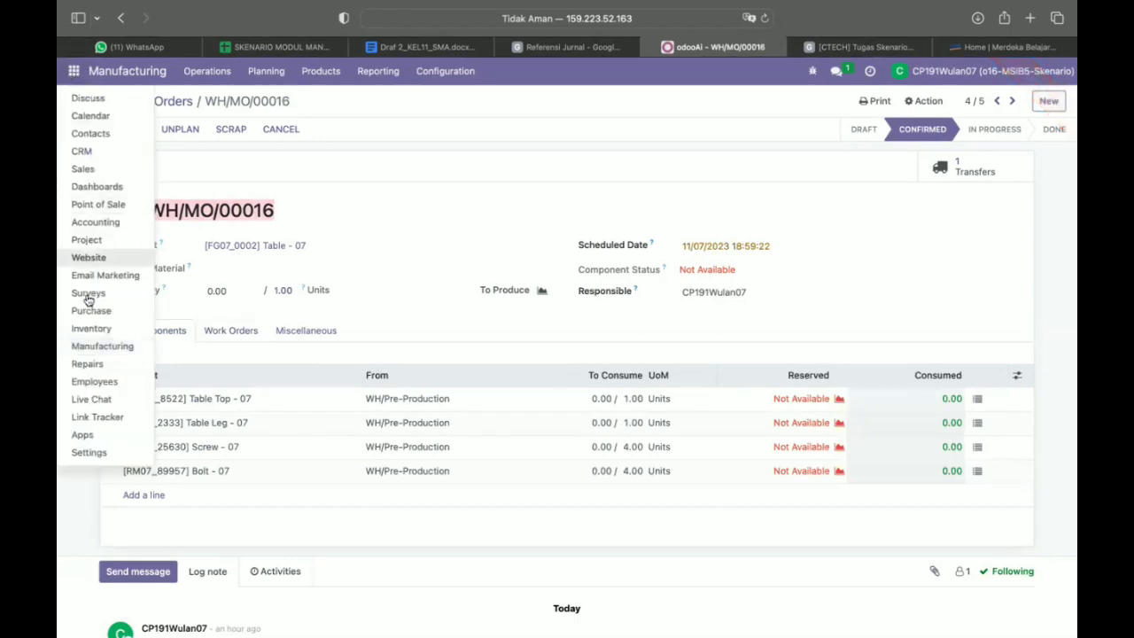
{"action": "left_click", "coordinate": [88, 97]}
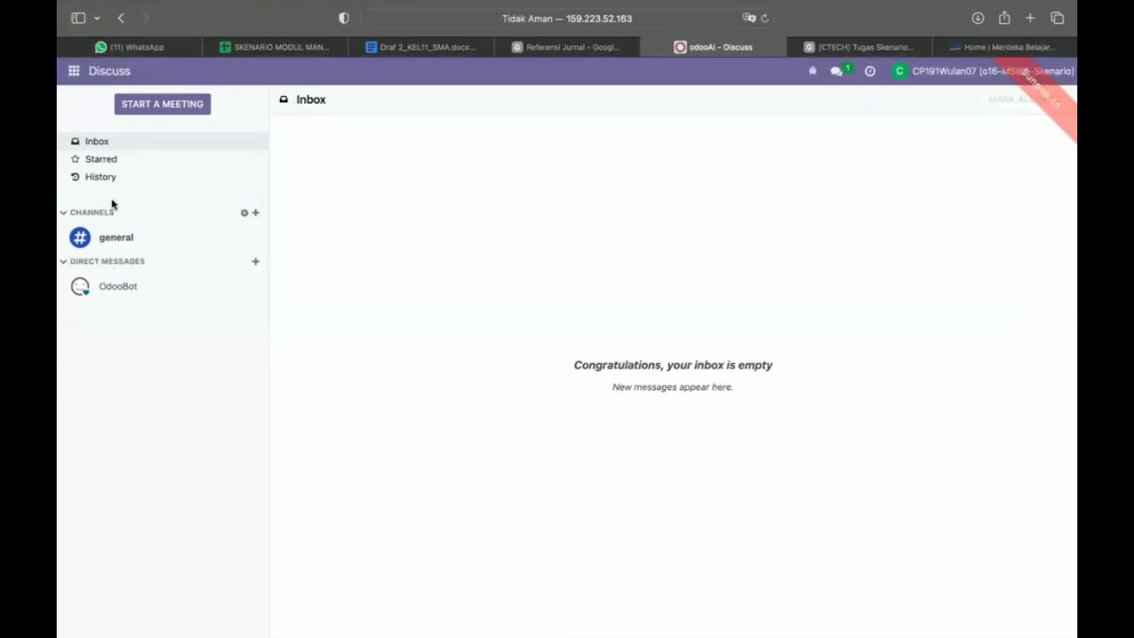
{"action": "left_click", "coordinate": [255, 262]}
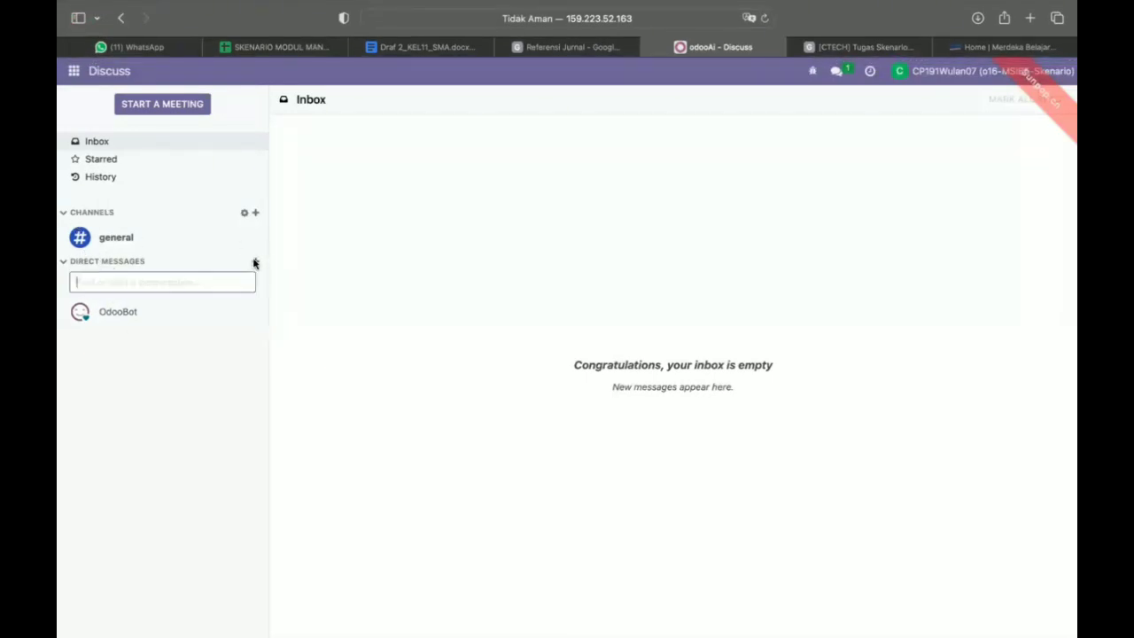
{"action": "type", "text": "sherly"}
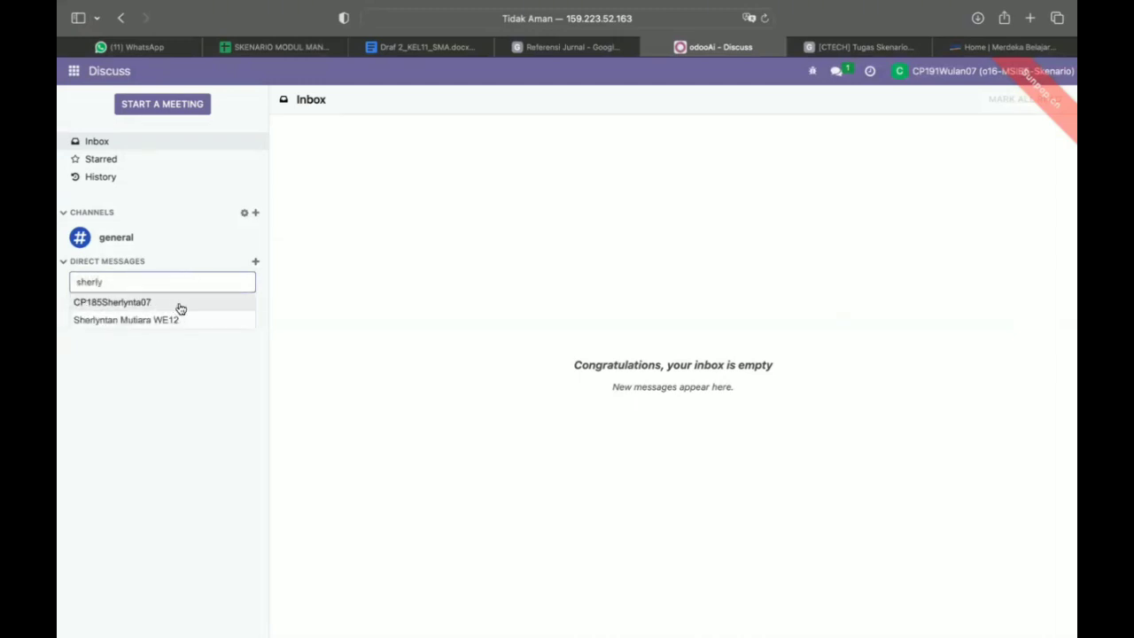
{"action": "left_click", "coordinate": [180, 306]}
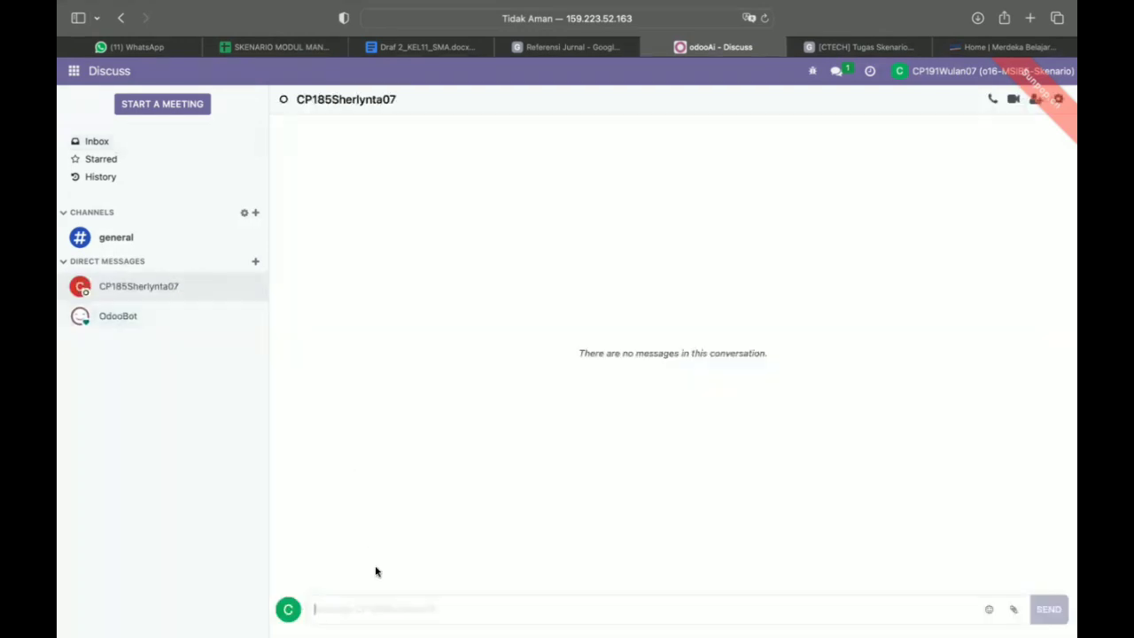
- Begin the message with "Selamat malam. tolong di validasi untuk kebutuhan"
{"action": "type", "text": "Selamat malam, t"}
{"action": "key", "text": "BackSpace"}
{"action": "key", "text": "BackSpace"}
{"action": "key", "text": "BackSpace"}
{"action": "type", "text": ". tolo"}
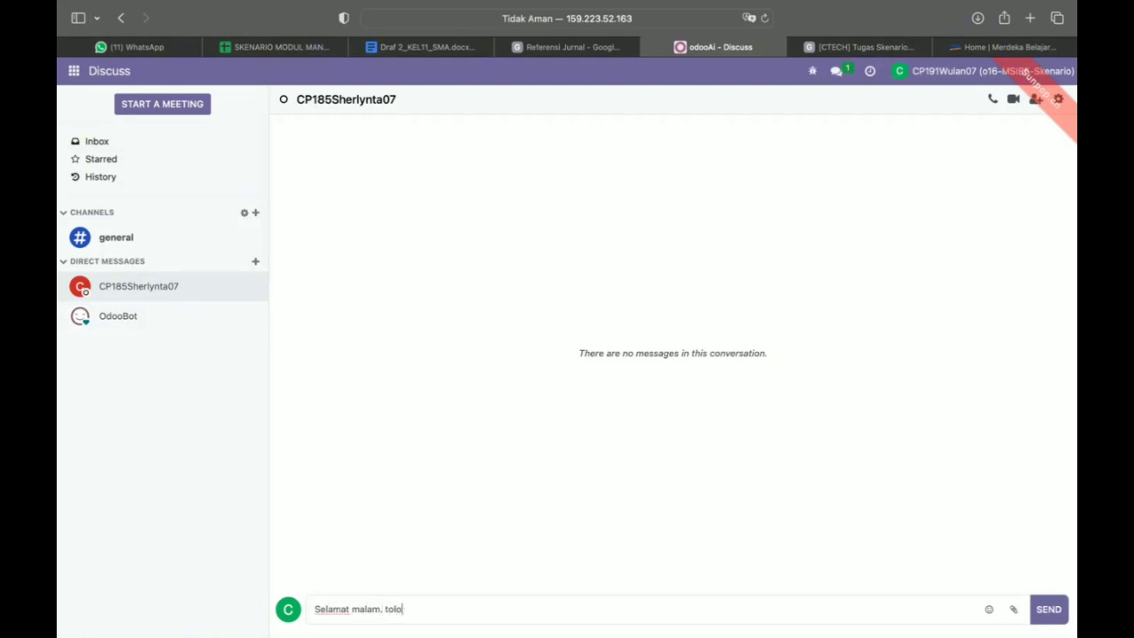
{"action": "type", "text": "ng di validasi untuk kebutuhan"}
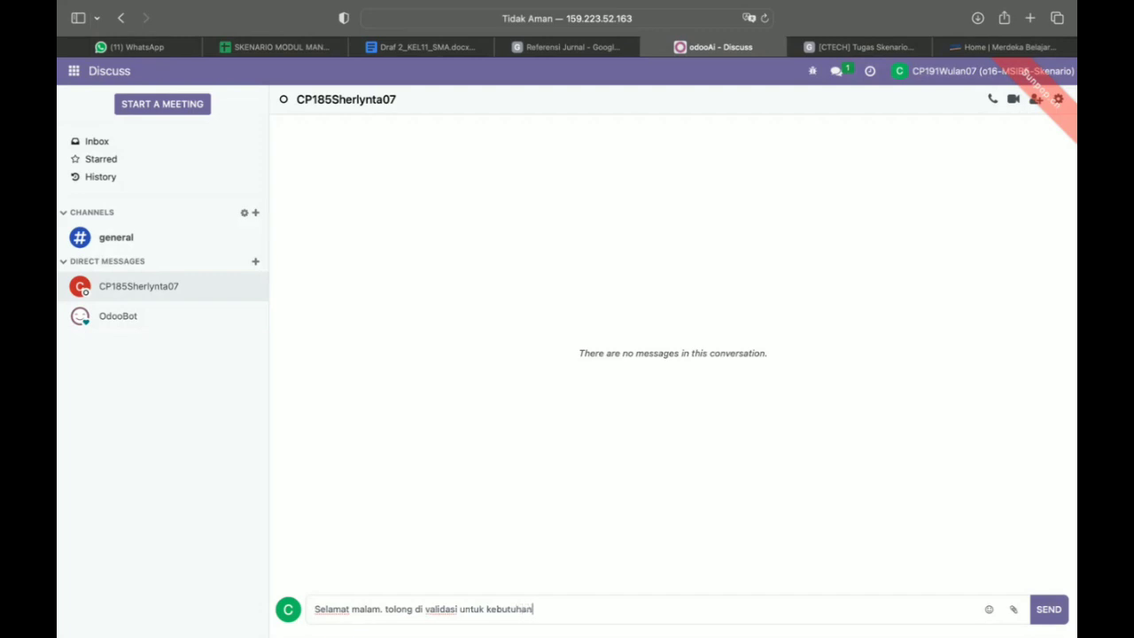
- Complete the message with "WH/MO/00016 dan WH/MO/00017. Terima kasih." and send it
{"action": "left_click", "coordinate": [73, 71]}
{"action": "left_click", "coordinate": [571, 608]}
{"action": "key", "text": "super+v"}
{"action": "type", "text": "dan"}
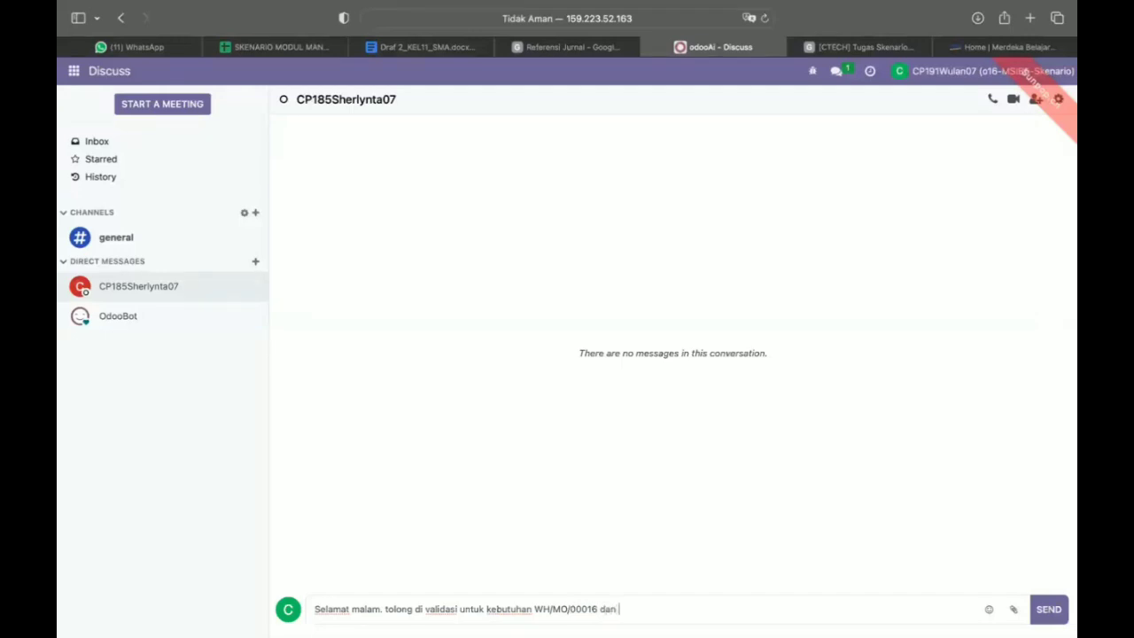
{"action": "key", "text": "super+v"}
{"action": "key", "text": "BackSpace"}
{"action": "type", "text": "7. Terima kasih."}
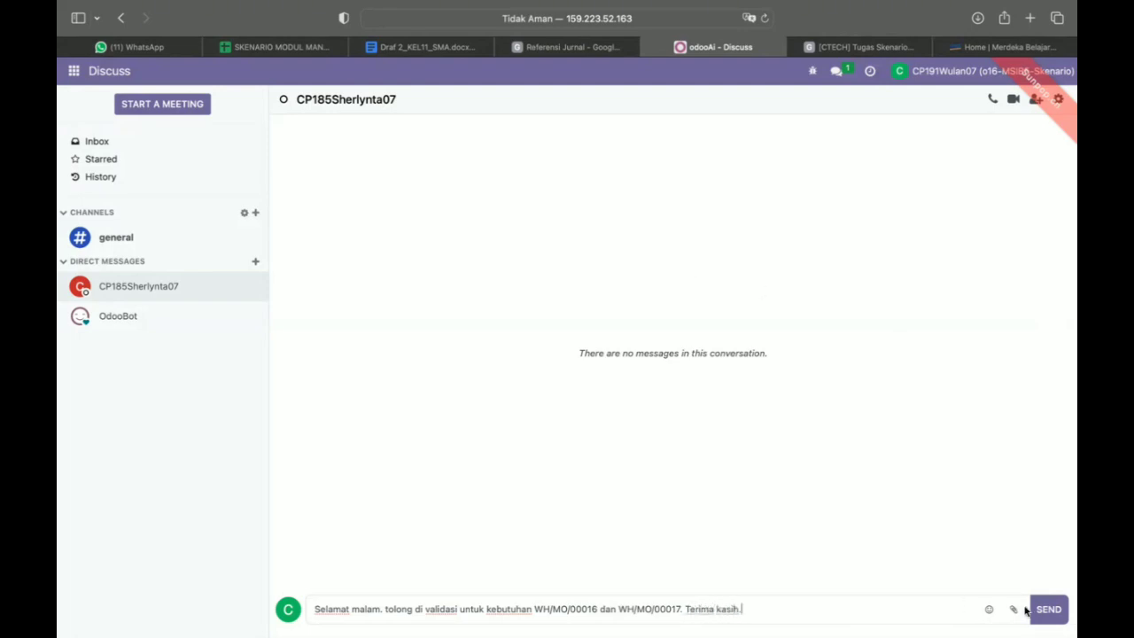
{"action": "left_click", "coordinate": [1050, 616]}
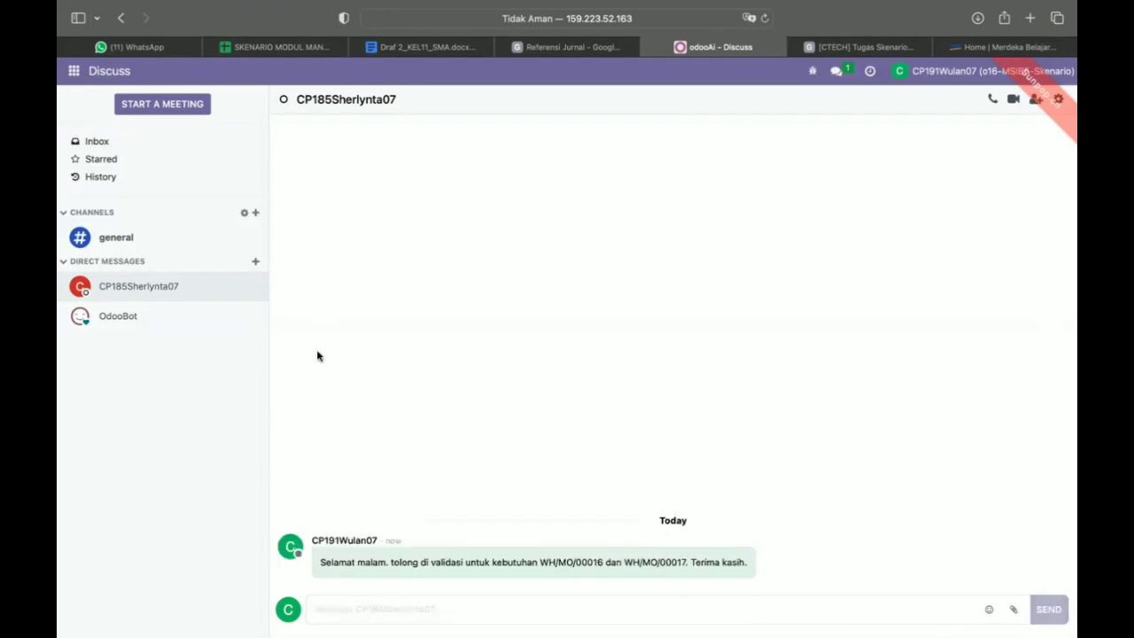
- Open the Inventory app's list of all transfers
{"action": "mouse_move", "coordinate": [612, 7]}
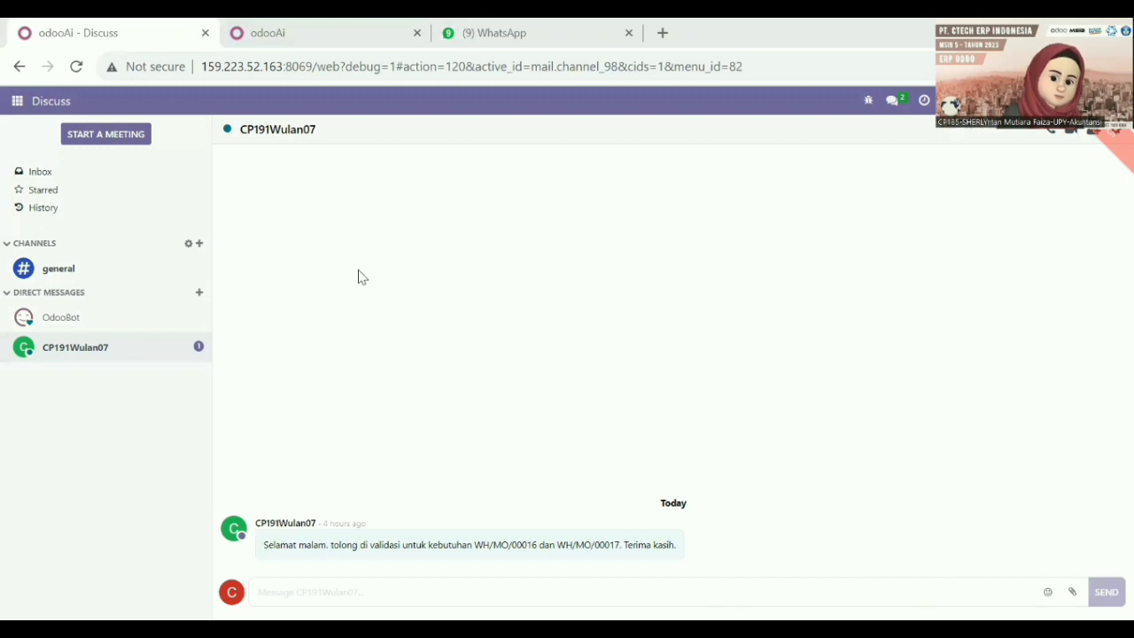
{"action": "left_click", "coordinate": [18, 101]}
{"action": "left_click", "coordinate": [35, 363]}
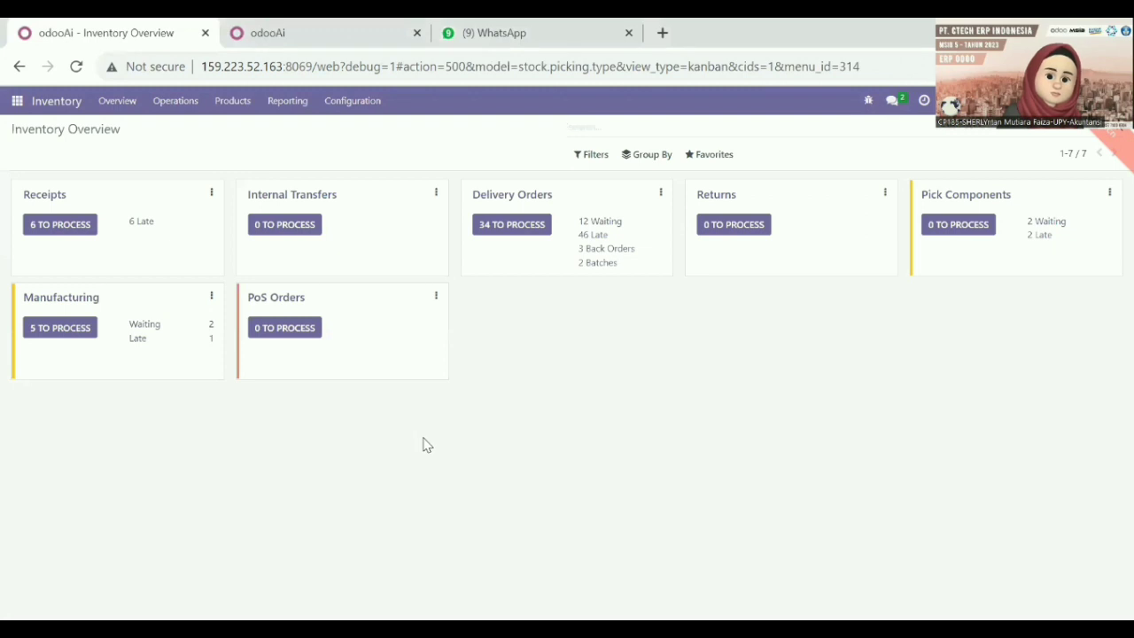
{"action": "left_click", "coordinate": [77, 226]}
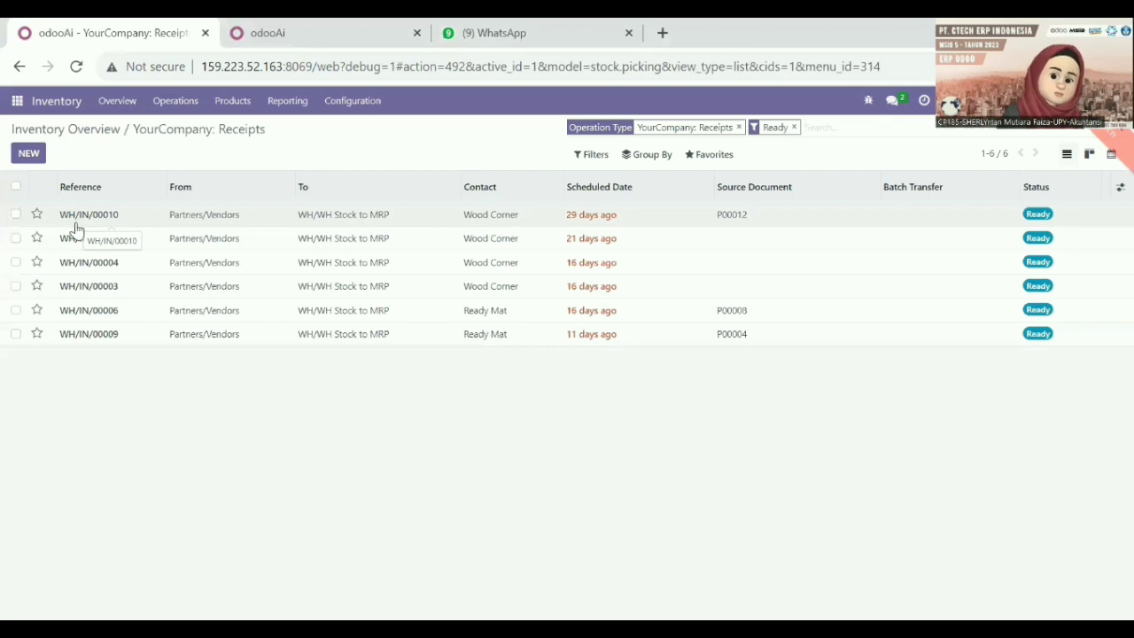
{"action": "left_click", "coordinate": [182, 103]}
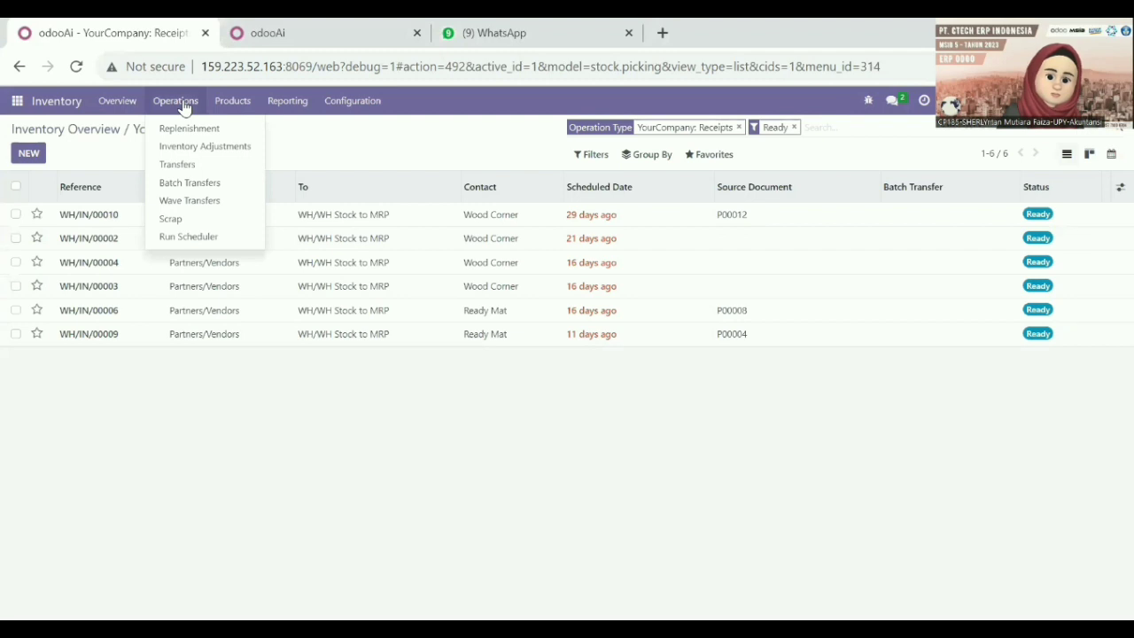
{"action": "left_click", "coordinate": [186, 167]}
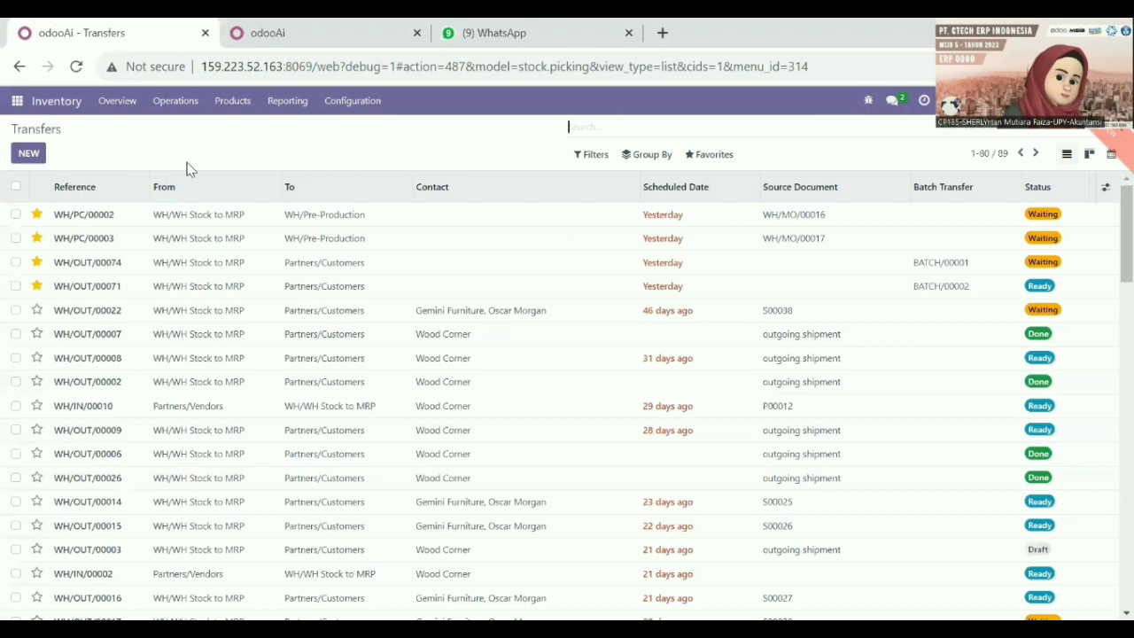
- Open the component transfer WH/PC/00002 for WH/MO/00016 and show its operations lines
{"action": "mouse_move", "coordinate": [266, 182]}
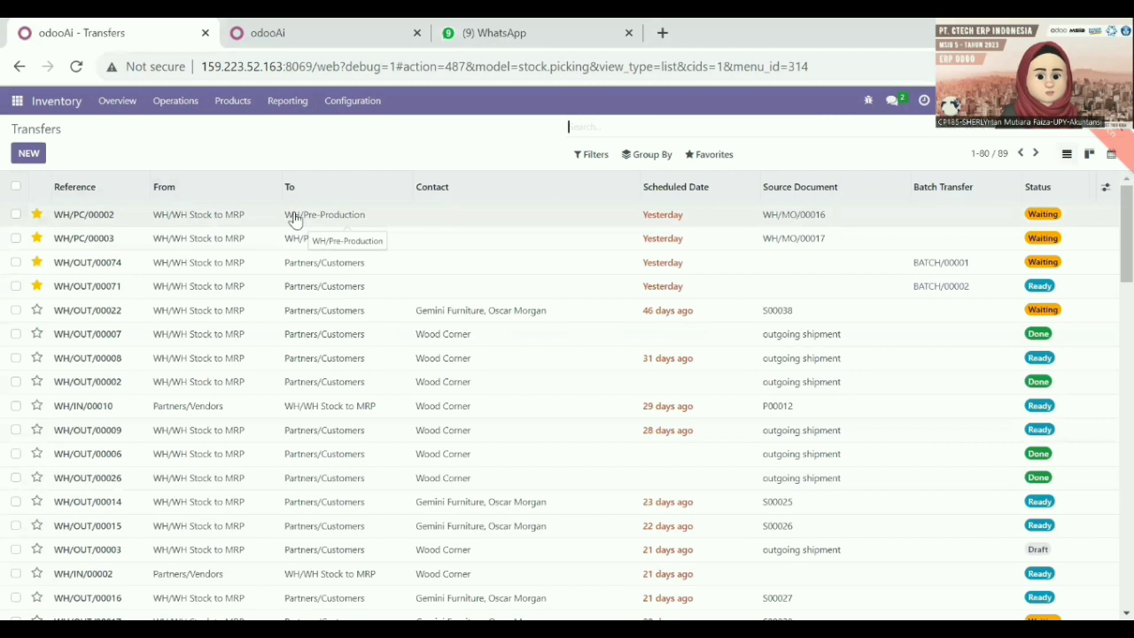
{"action": "double_click", "coordinate": [180, 216]}
{"action": "left_click", "coordinate": [173, 217]}
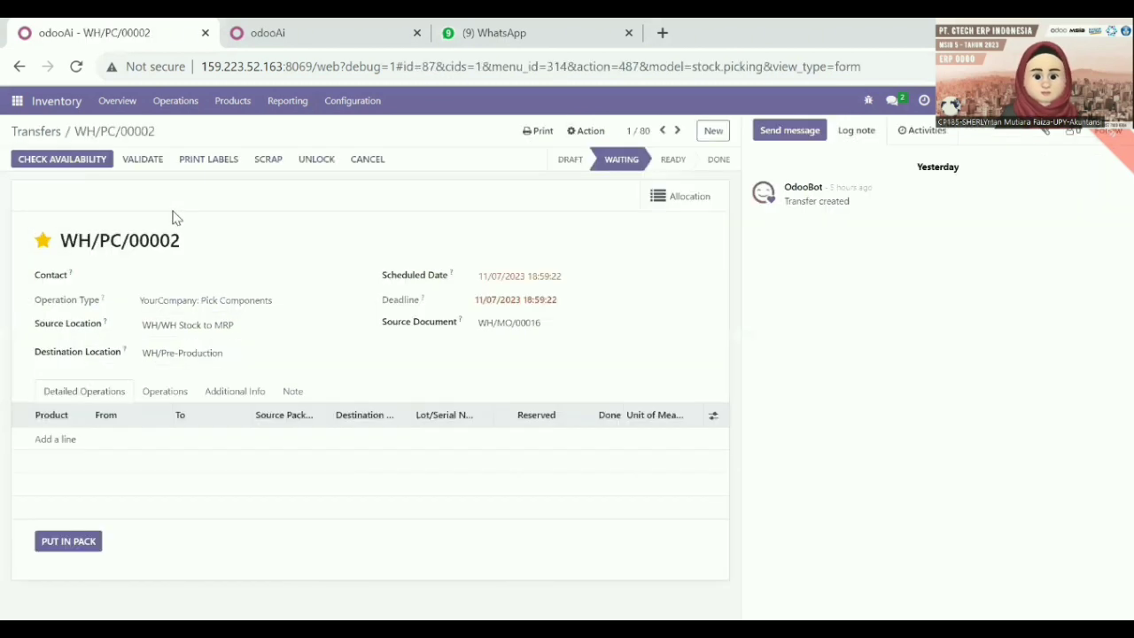
{"action": "left_click", "coordinate": [171, 395]}
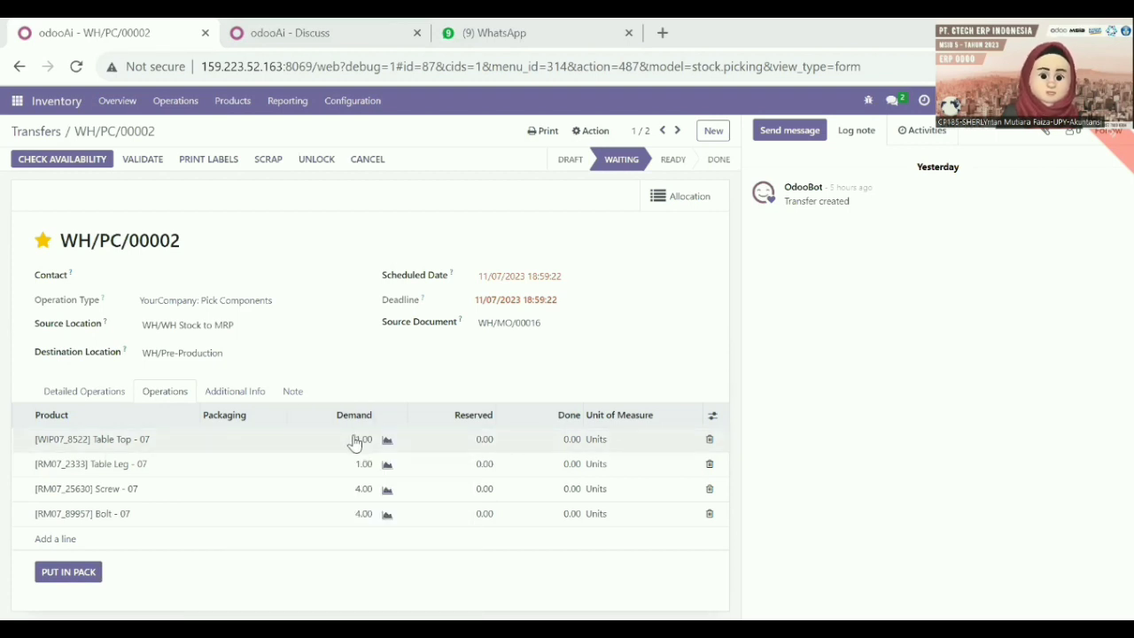
- Set the done quantities to 1 for Table Top - 07 and Table Leg - 07, and 4 for Screw - 07 and Bolt - 07
{"action": "left_click", "coordinate": [564, 440]}
{"action": "type", "text": "1"}
{"action": "key", "text": "Tab"}
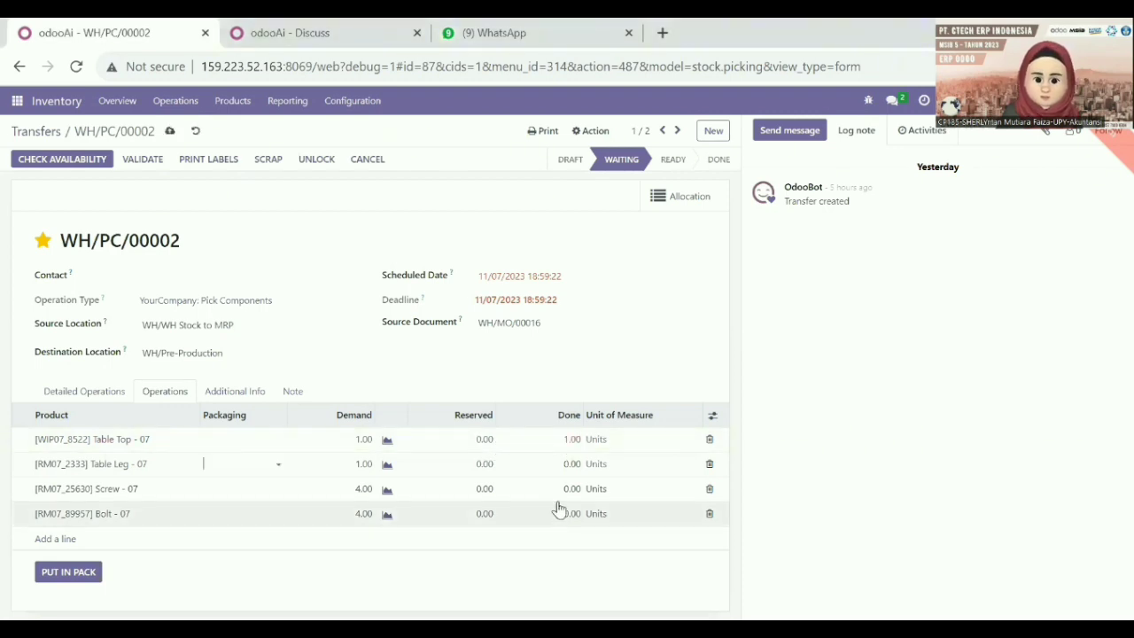
{"action": "left_click", "coordinate": [568, 462]}
{"action": "type", "text": "1"}
{"action": "left_click", "coordinate": [573, 488]}
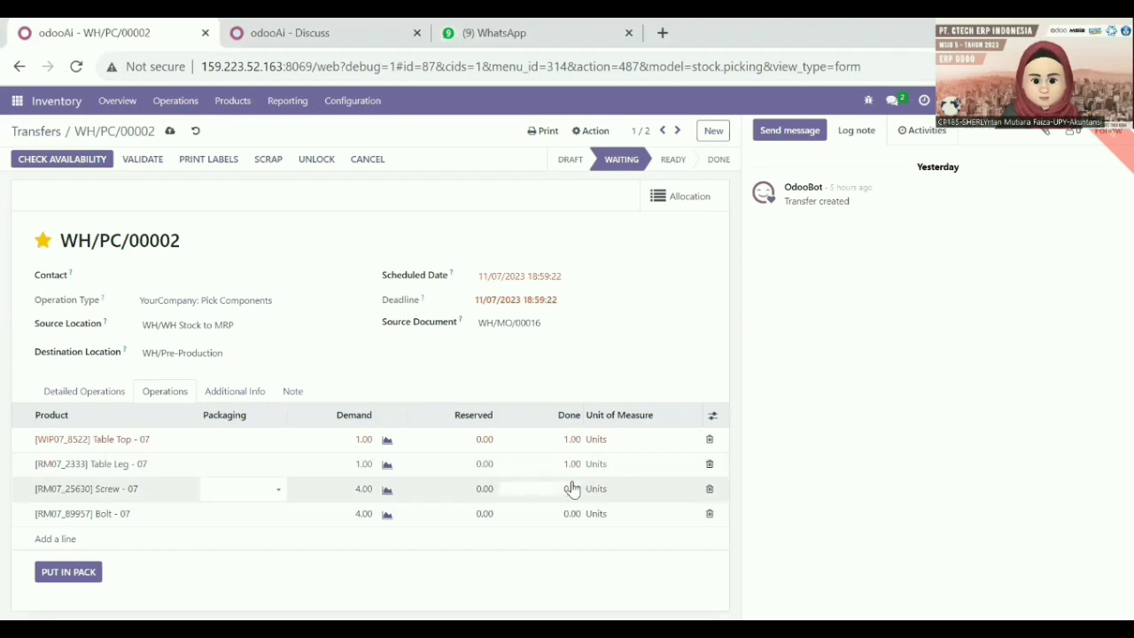
{"action": "type", "text": "4"}
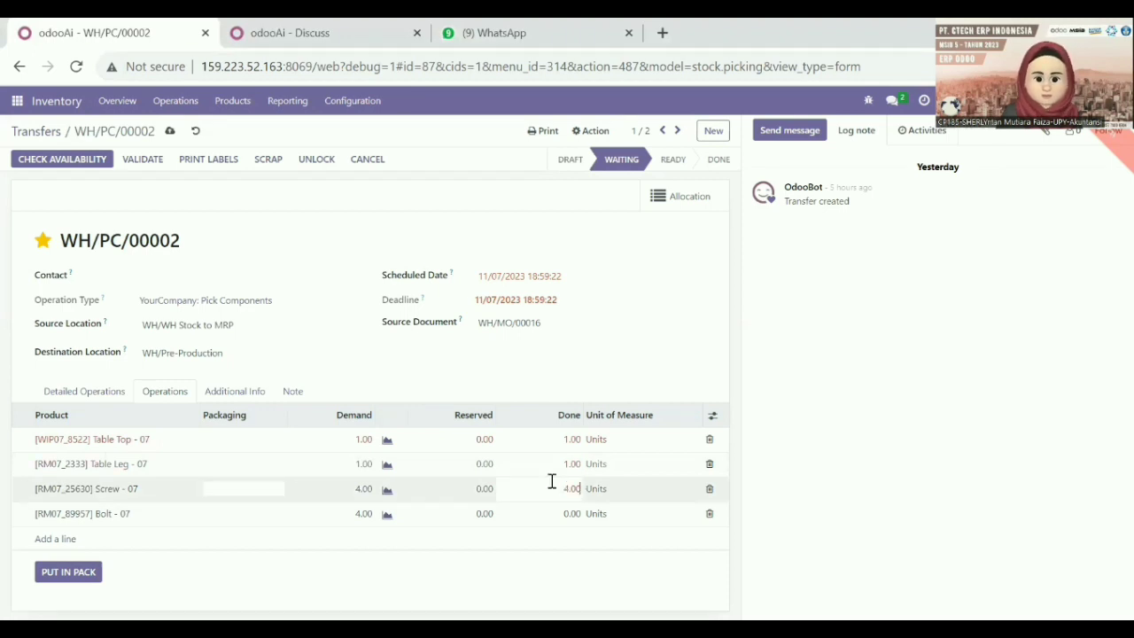
{"action": "left_click", "coordinate": [571, 513]}
{"action": "type", "text": "4"}
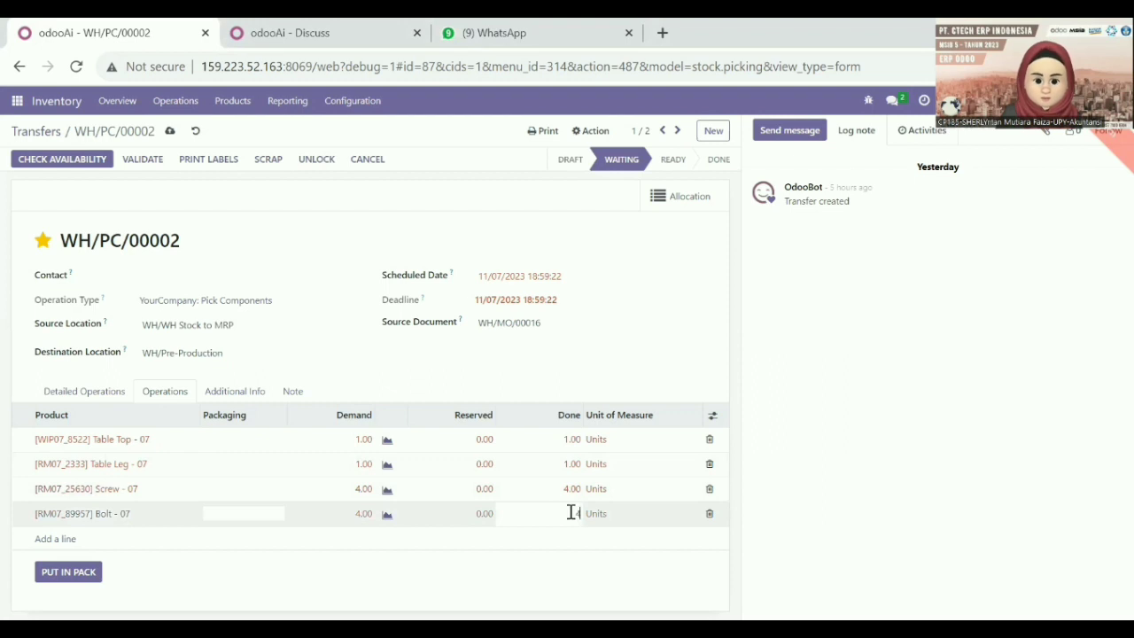
{"action": "key", "text": "Return"}
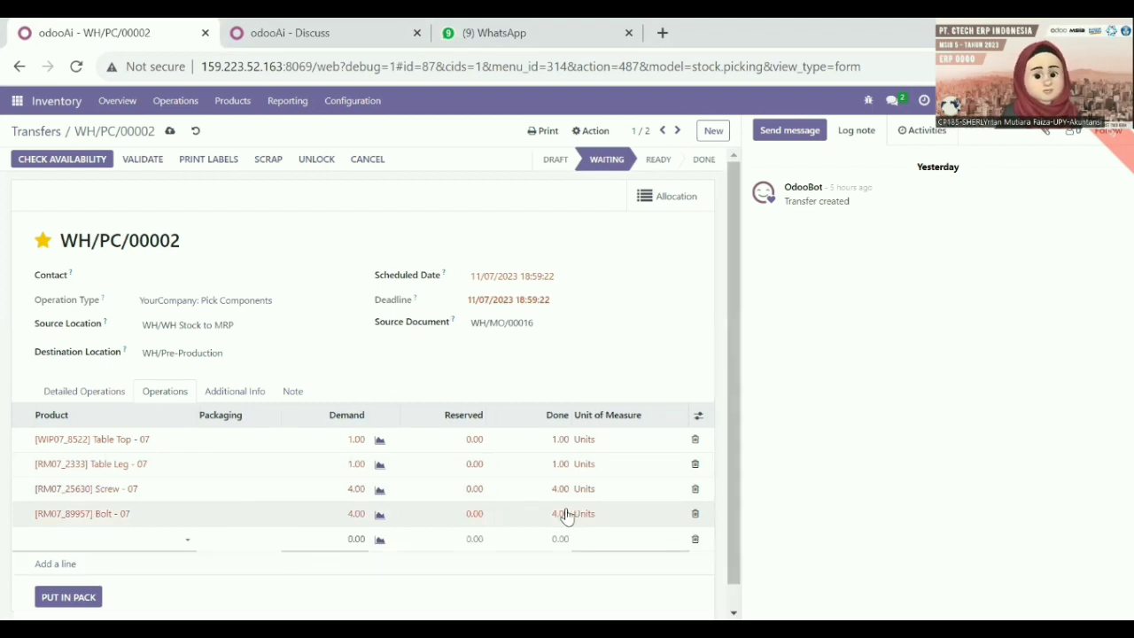
- Check availability for transfer WH/PC/00002, validate it, and return to the transfers list
{"action": "left_click", "coordinate": [63, 160]}
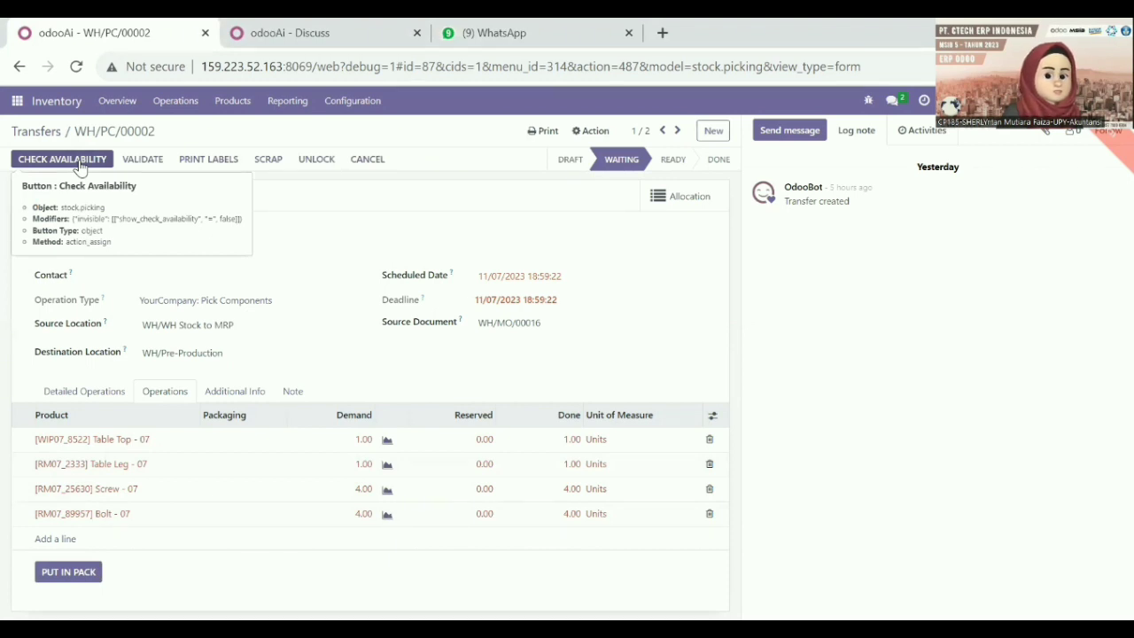
{"action": "left_click", "coordinate": [140, 162]}
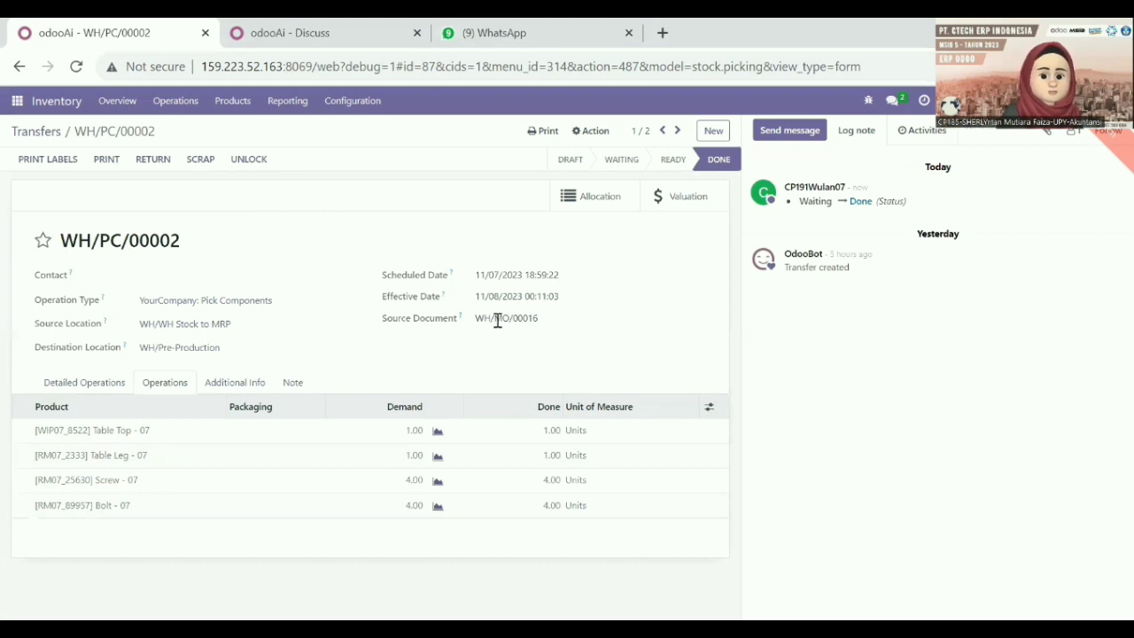
{"action": "left_click", "coordinate": [33, 134]}
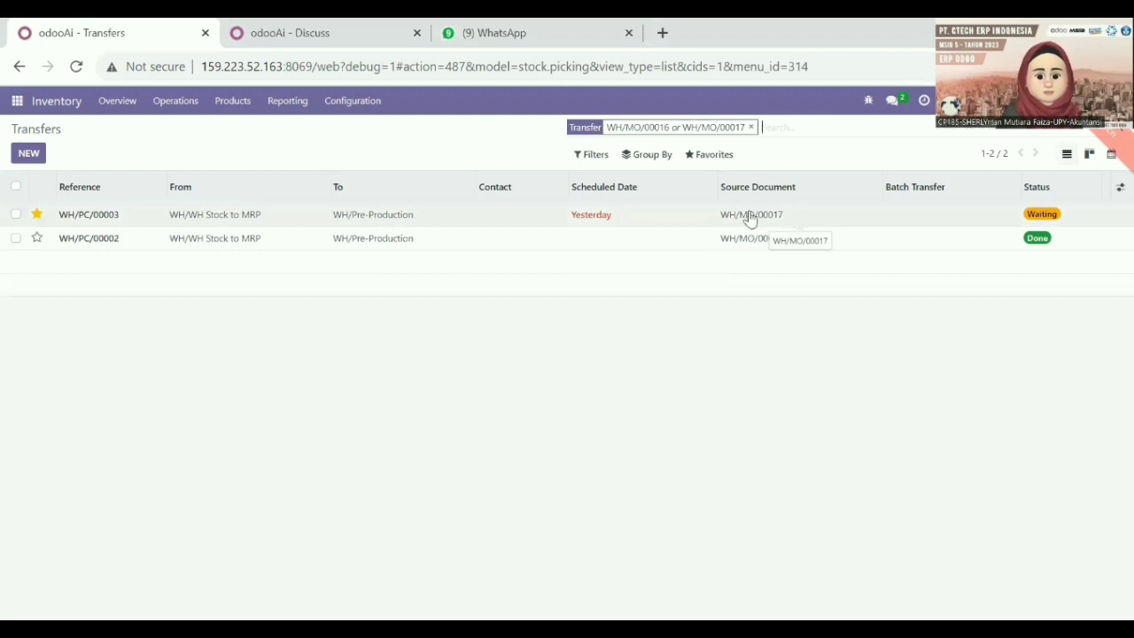
- Open transfer WH/PC/00003 and set the done quantities to 1 for Main Seat - 07, 13 for Sekrup - 07, 2 for Busa - 07 and 4 for Leg Shoes - 07
{"action": "left_click", "coordinate": [687, 219]}
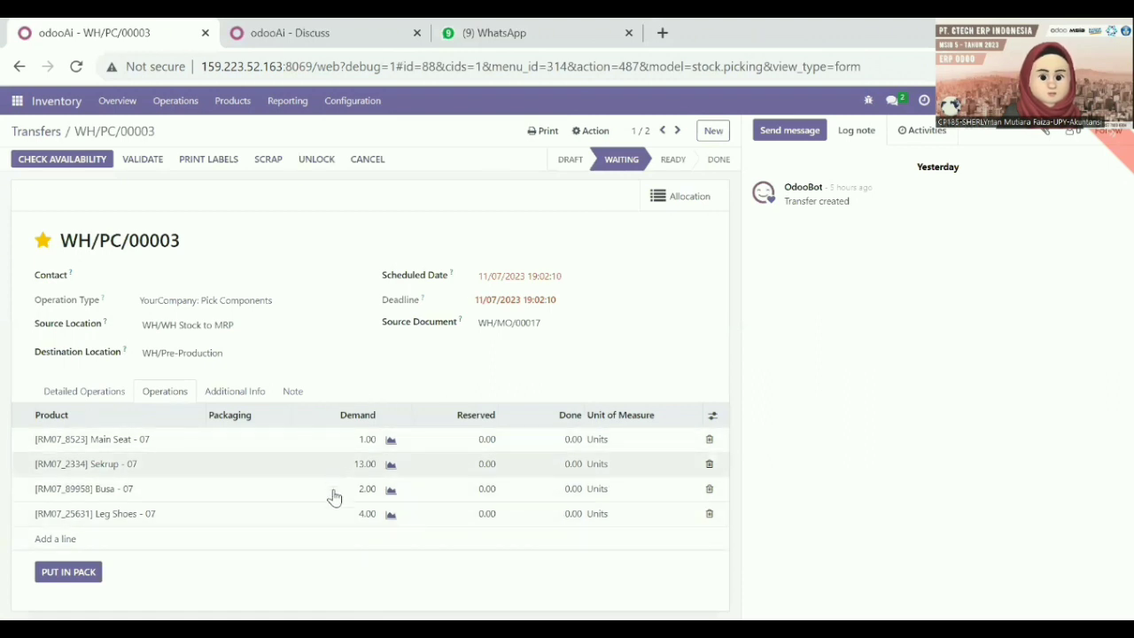
{"action": "left_click", "coordinate": [573, 440]}
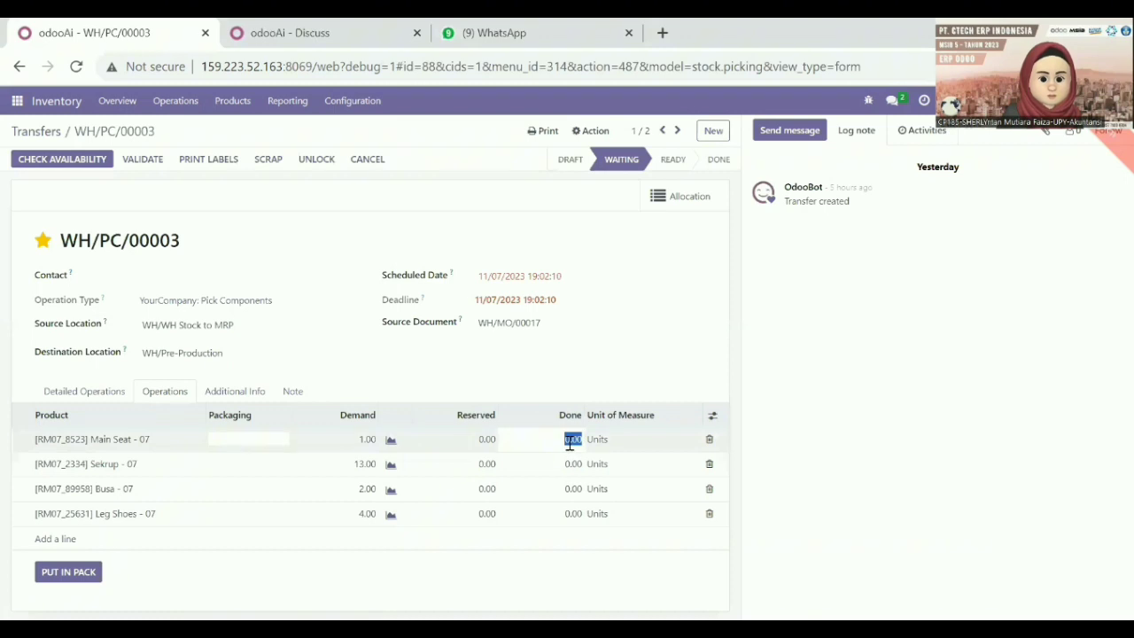
{"action": "key", "text": "BackSpace"}
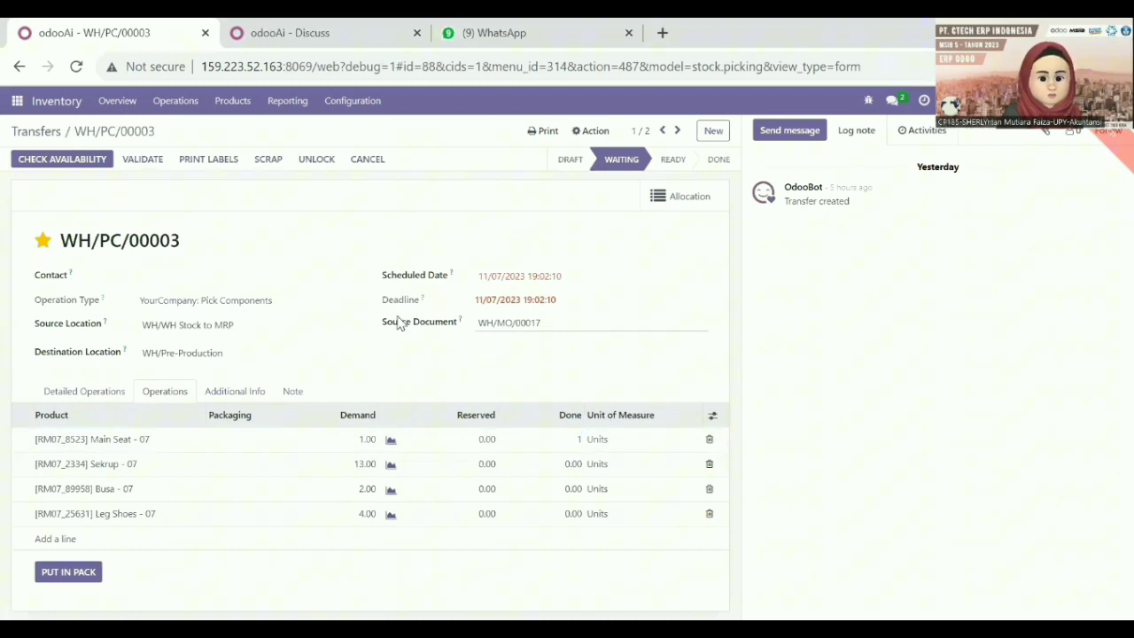
{"action": "type", "text": "1"}
{"action": "left_click", "coordinate": [567, 464]}
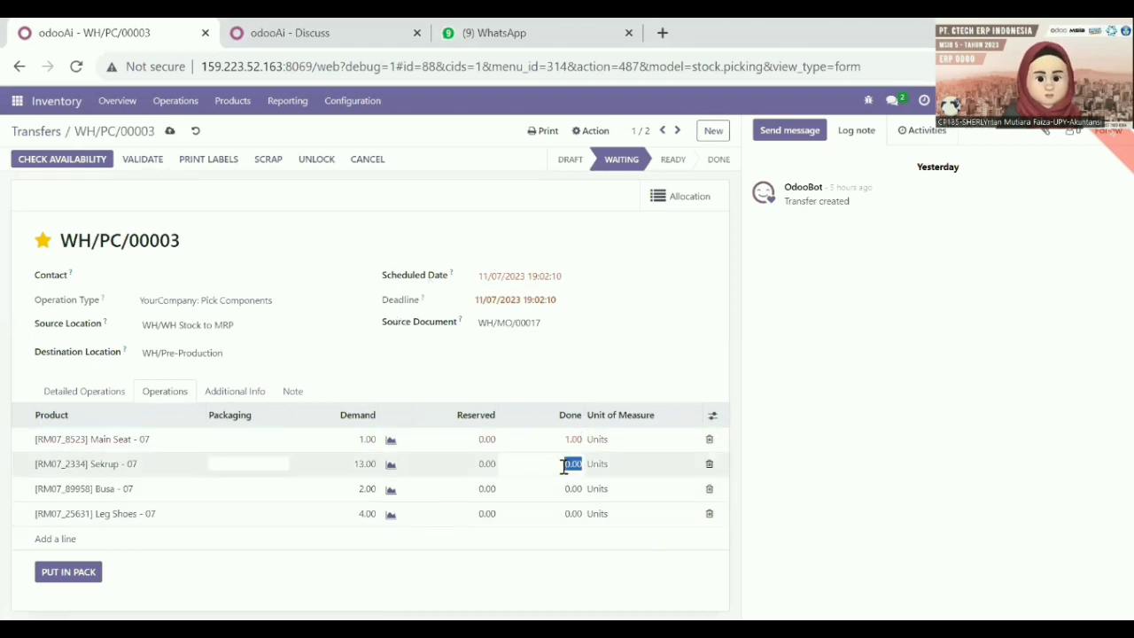
{"action": "type", "text": "13"}
{"action": "left_click", "coordinate": [531, 494]}
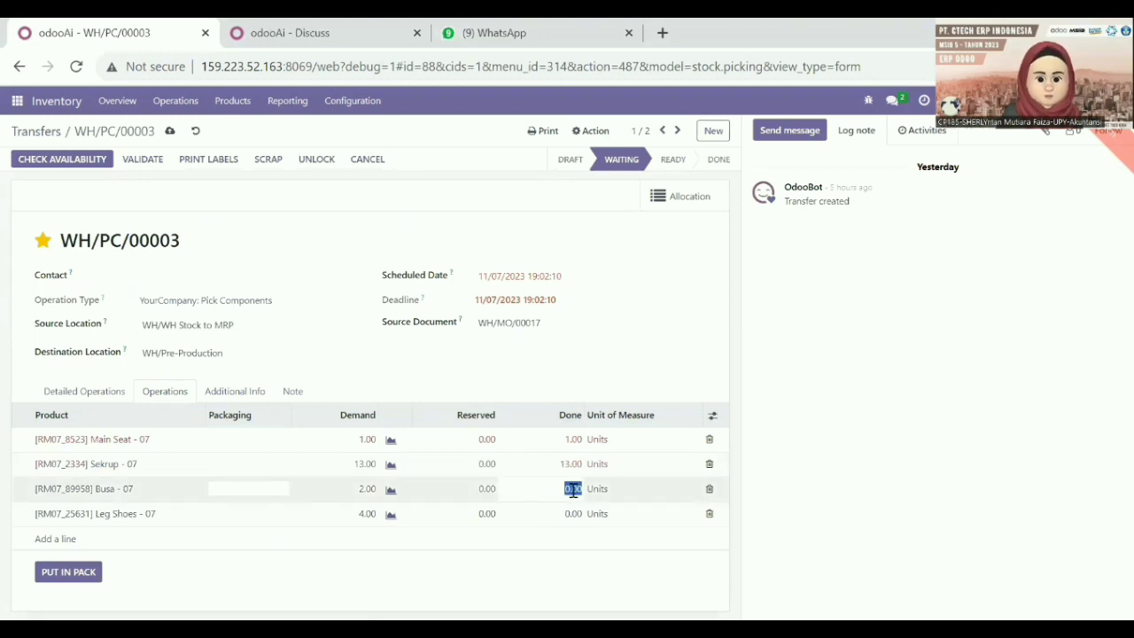
{"action": "left_click", "coordinate": [569, 487]}
{"action": "type", "text": "2"}
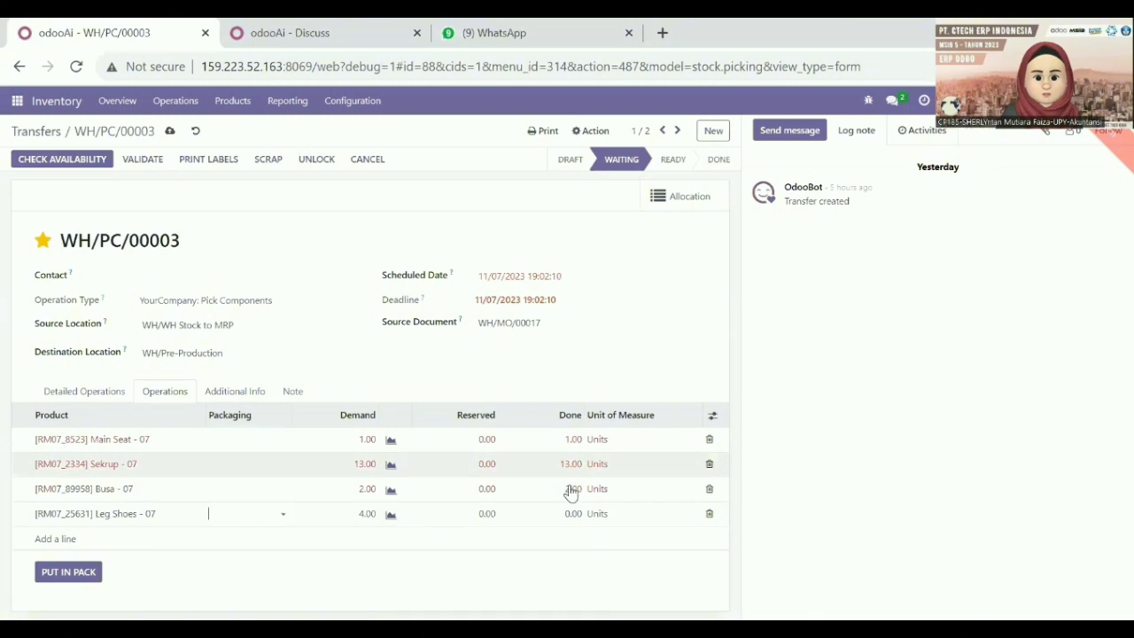
{"action": "left_click", "coordinate": [573, 514]}
{"action": "type", "text": "4"}
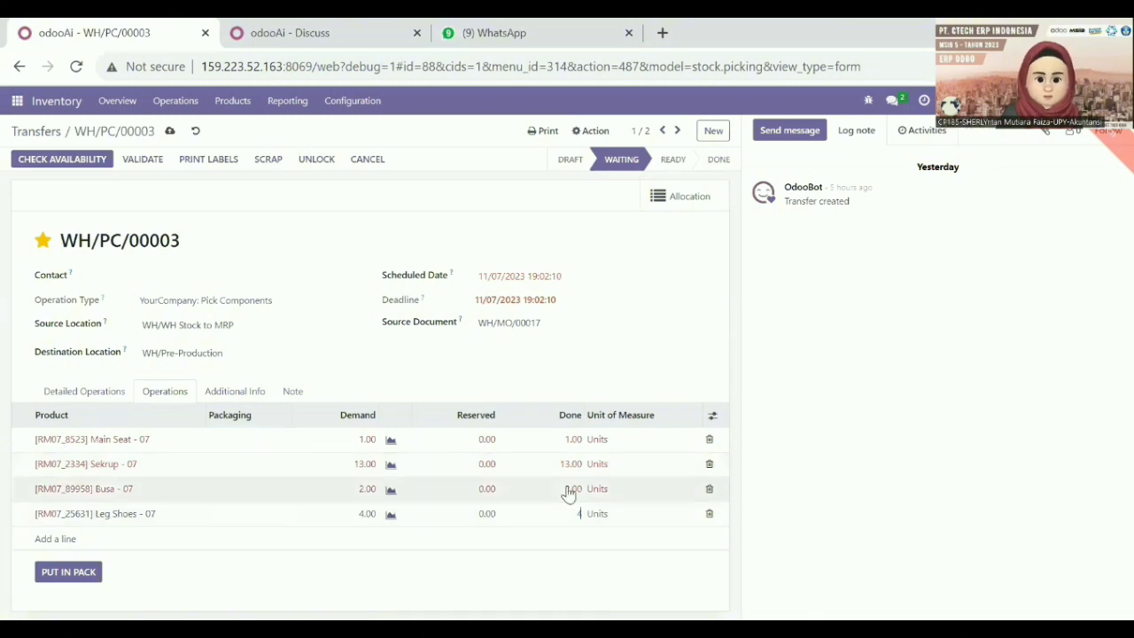
{"action": "key", "text": "Return"}
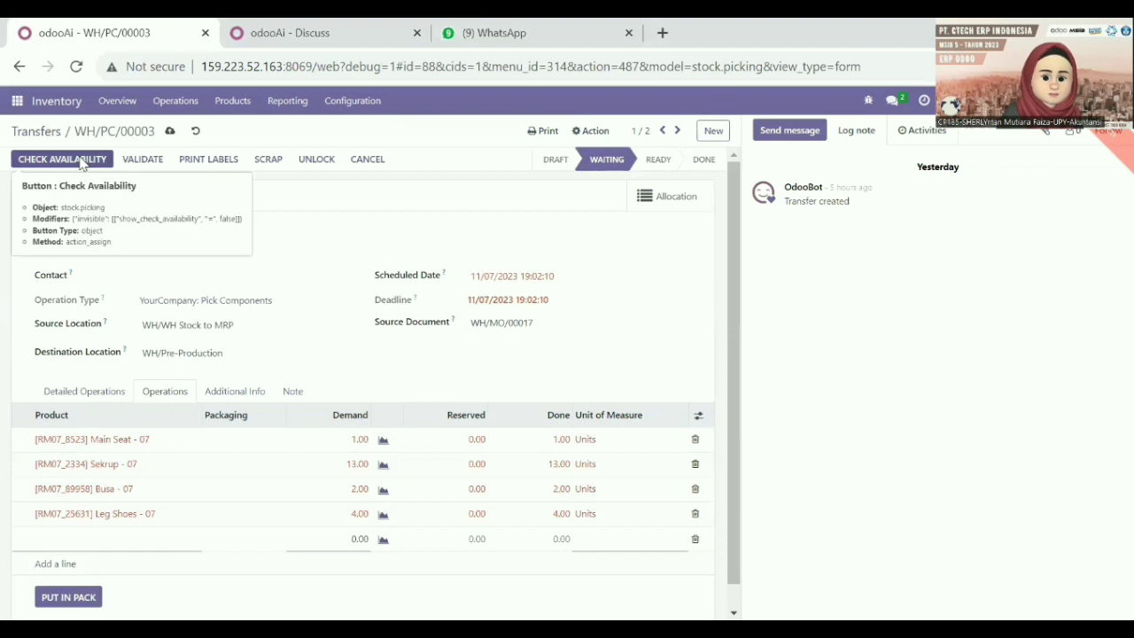
- Check availability for transfer WH/PC/00003, validate it, and return to the Discuss app
{"action": "left_click", "coordinate": [78, 160]}
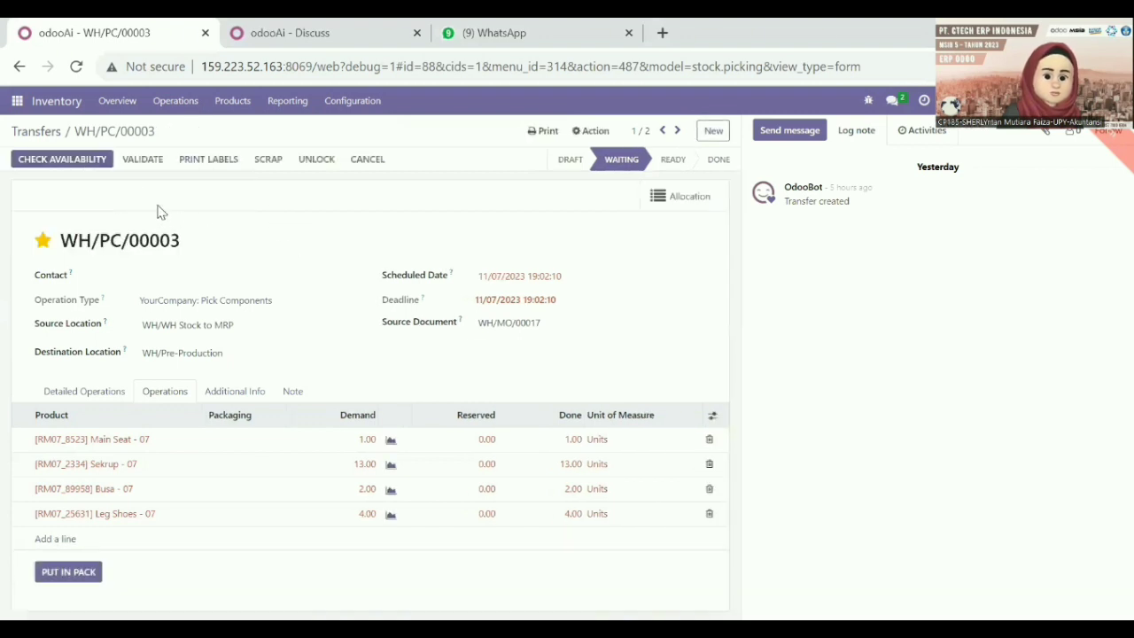
{"action": "left_click", "coordinate": [147, 161]}
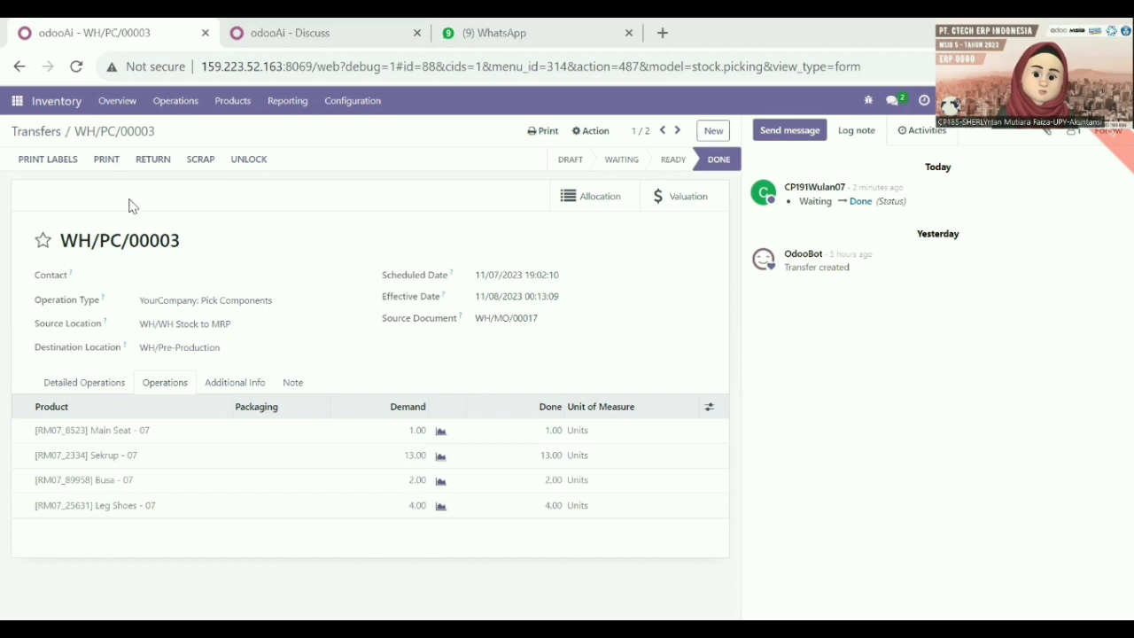
{"action": "left_click", "coordinate": [17, 104]}
{"action": "left_click", "coordinate": [27, 129]}
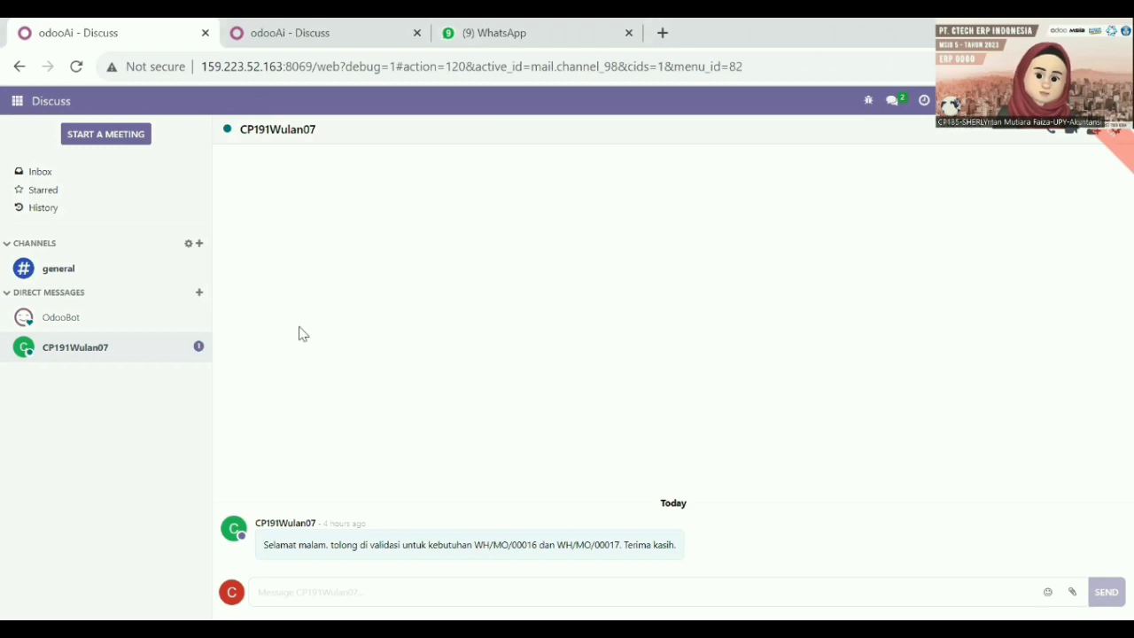
{"action": "key", "text": "ctrl+Tab"}
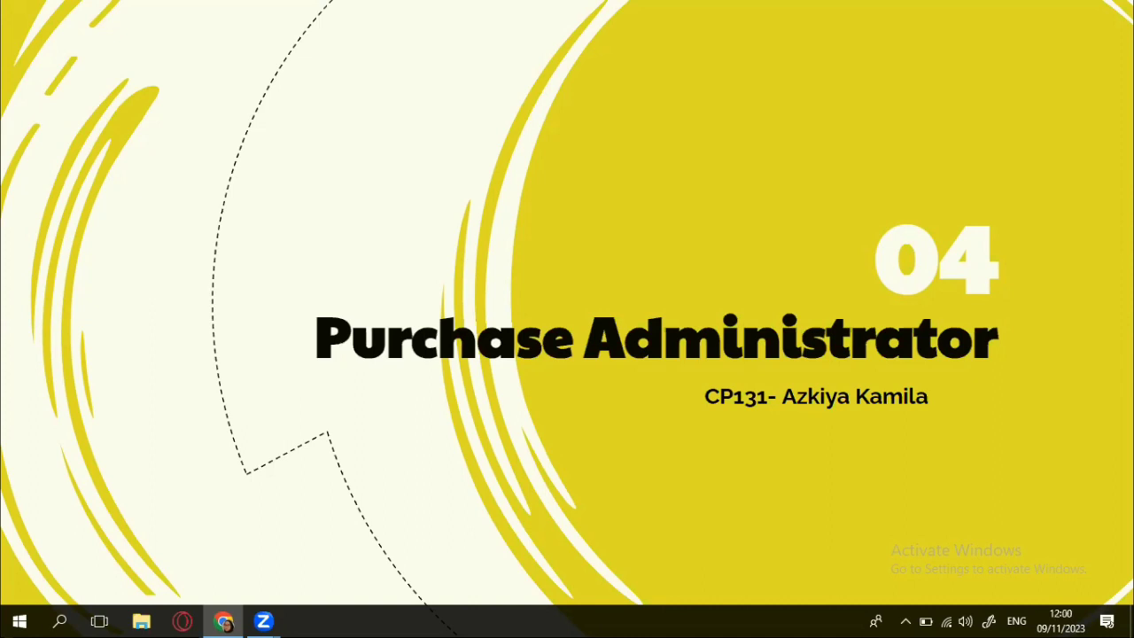
- Open the Purchase app and its Wood Corner request for quotation P00020 for the Table - 07 components
{"action": "left_click", "coordinate": [990, 257]}
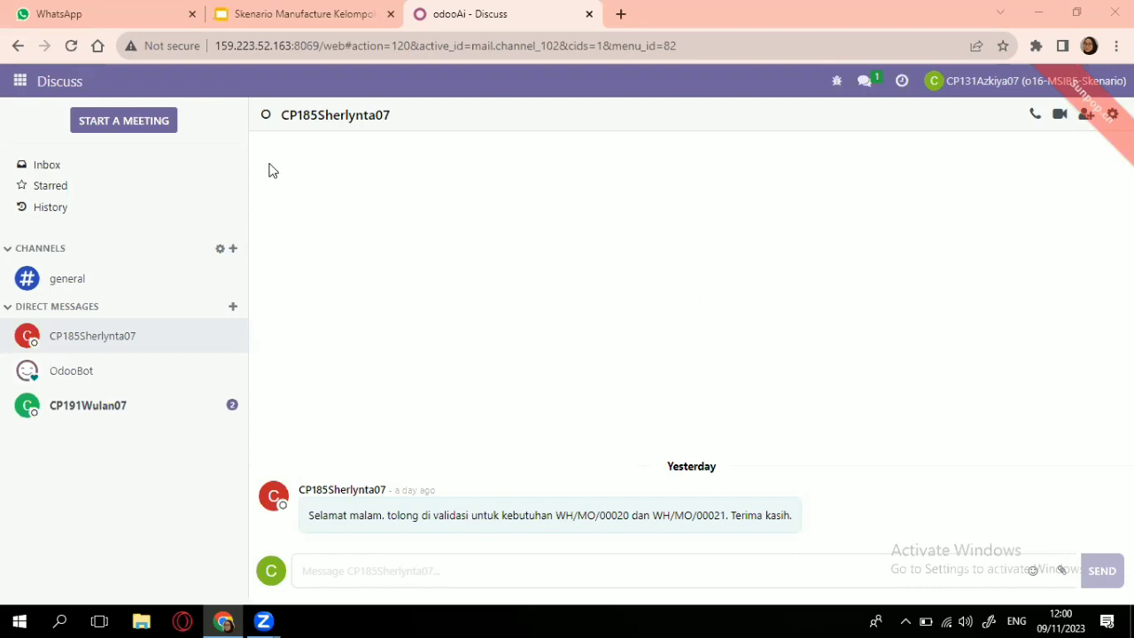
{"action": "left_click", "coordinate": [12, 83]}
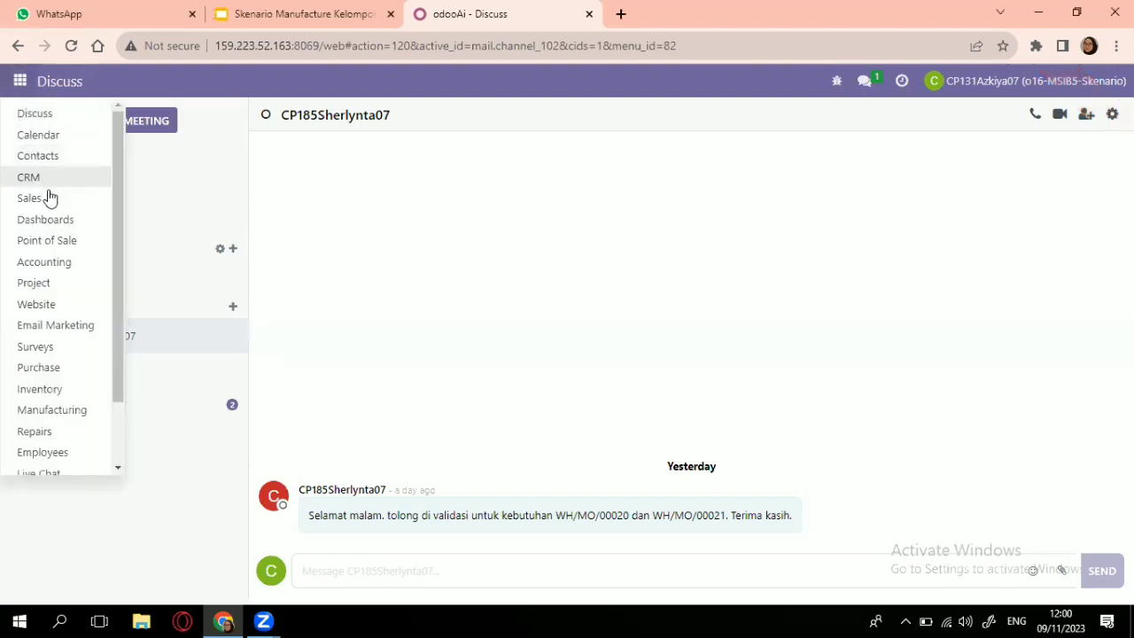
{"action": "left_click", "coordinate": [59, 369]}
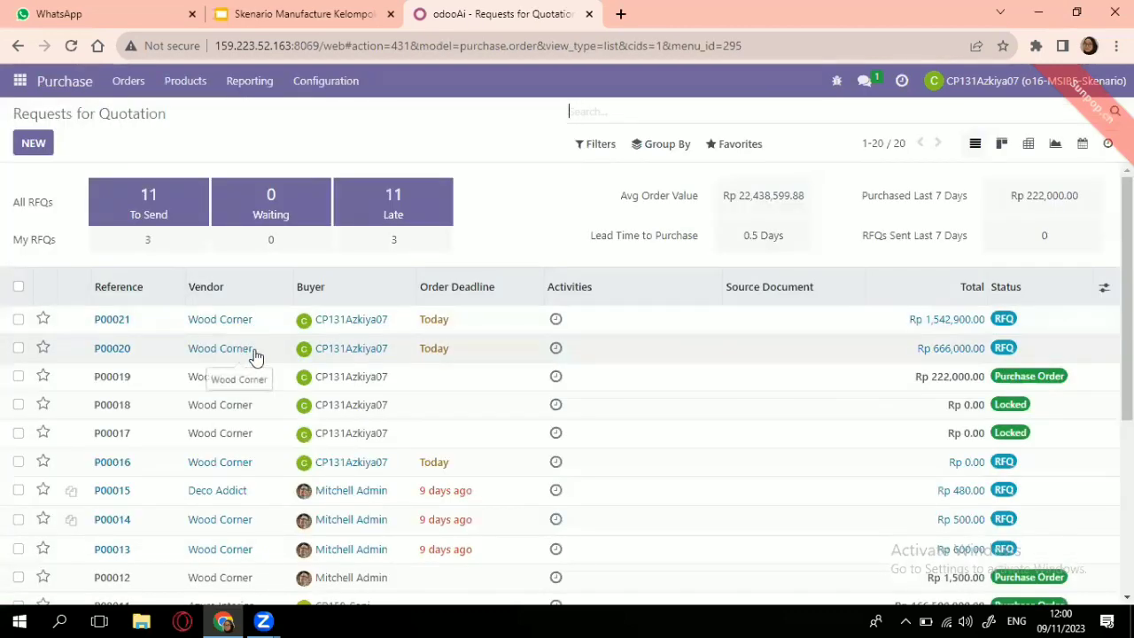
{"action": "left_click", "coordinate": [254, 357]}
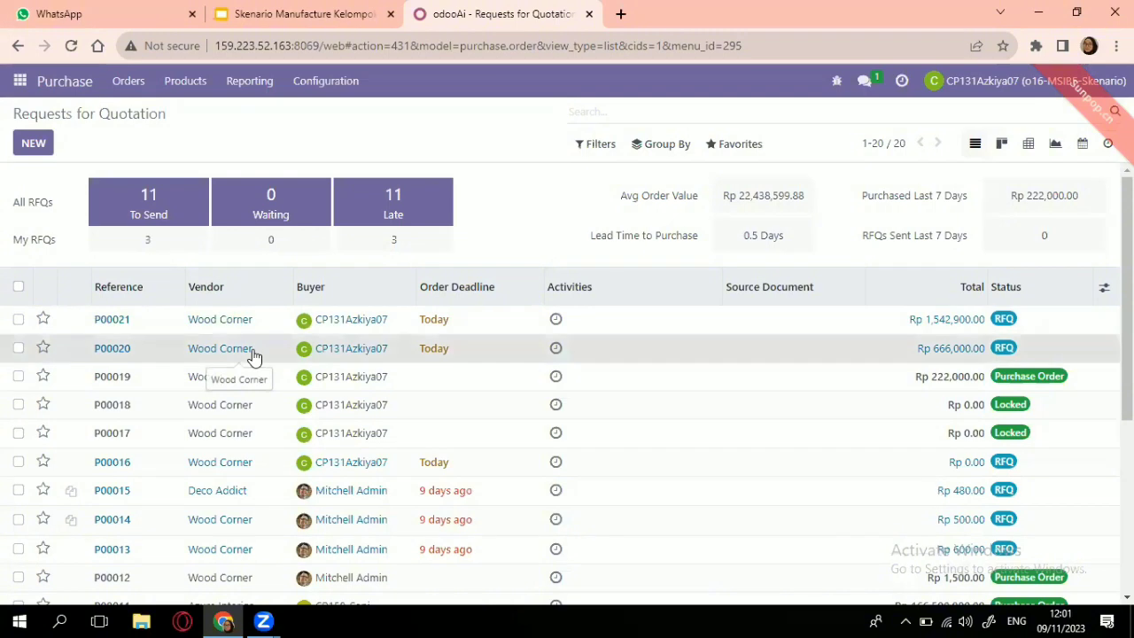
{"action": "left_click", "coordinate": [254, 352]}
{"action": "left_click", "coordinate": [292, 346]}
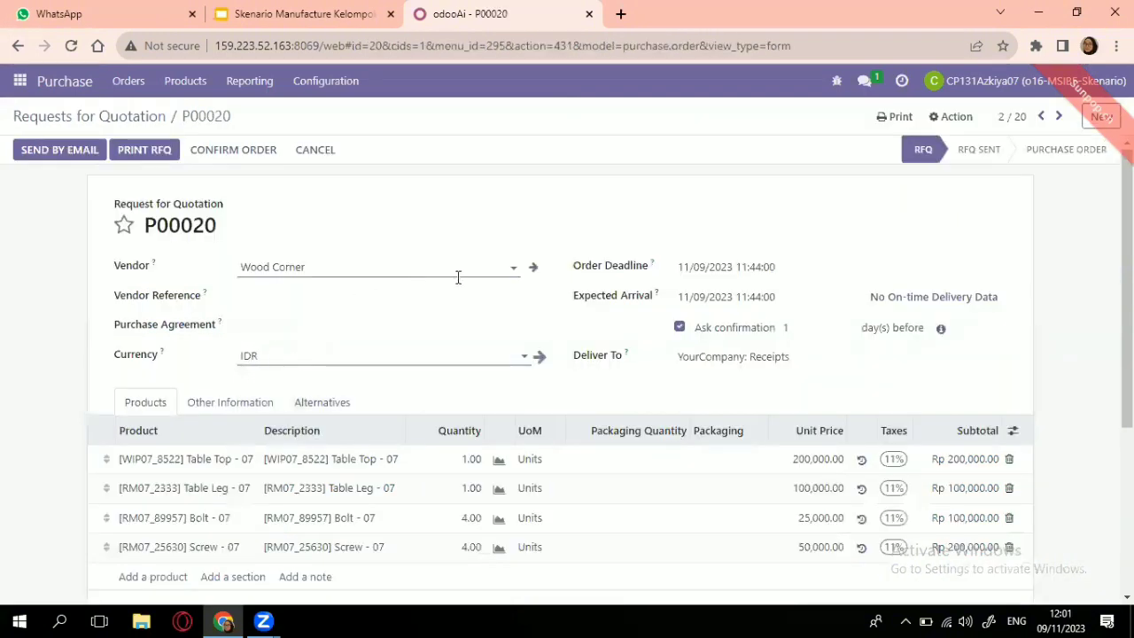
- Confirm purchase order P00020, unlock it, and return to the requests for quotation list
{"action": "scroll", "coordinate": [554, 316], "scroll_direction": "down", "scroll_amount": 1}
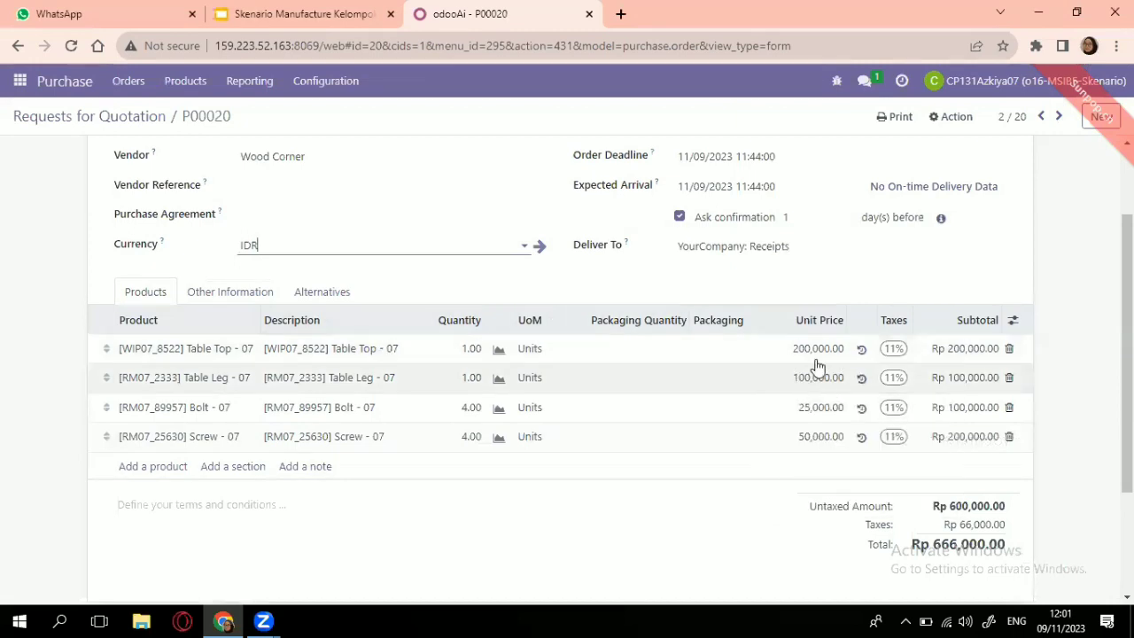
{"action": "scroll", "coordinate": [899, 367], "scroll_direction": "up", "scroll_amount": 1}
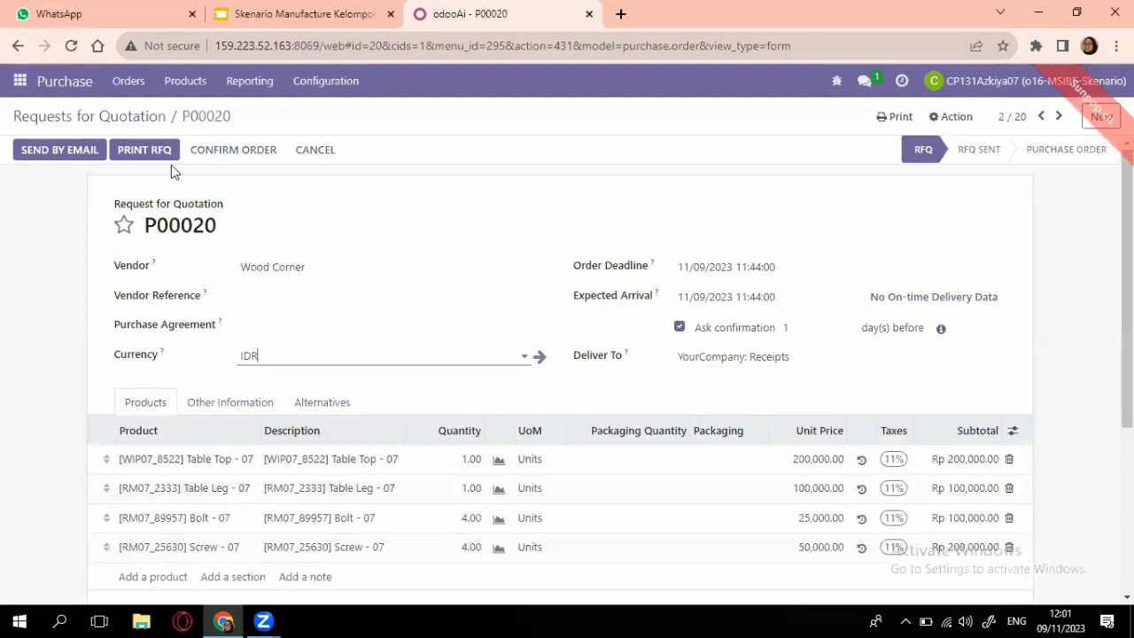
{"action": "left_click", "coordinate": [241, 158]}
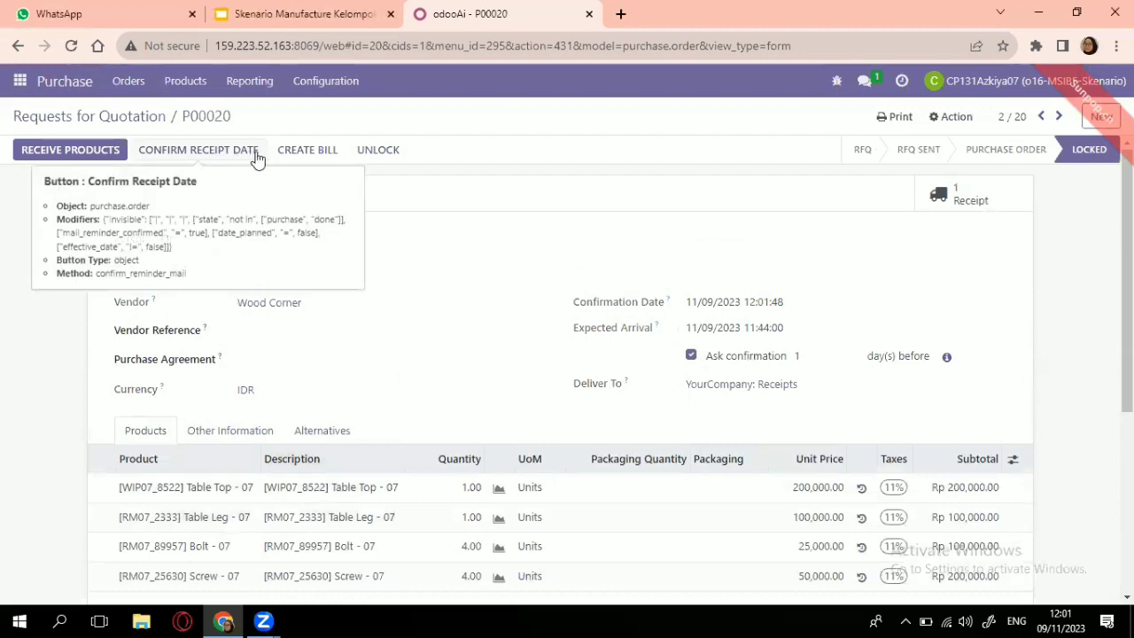
{"action": "left_click", "coordinate": [369, 155]}
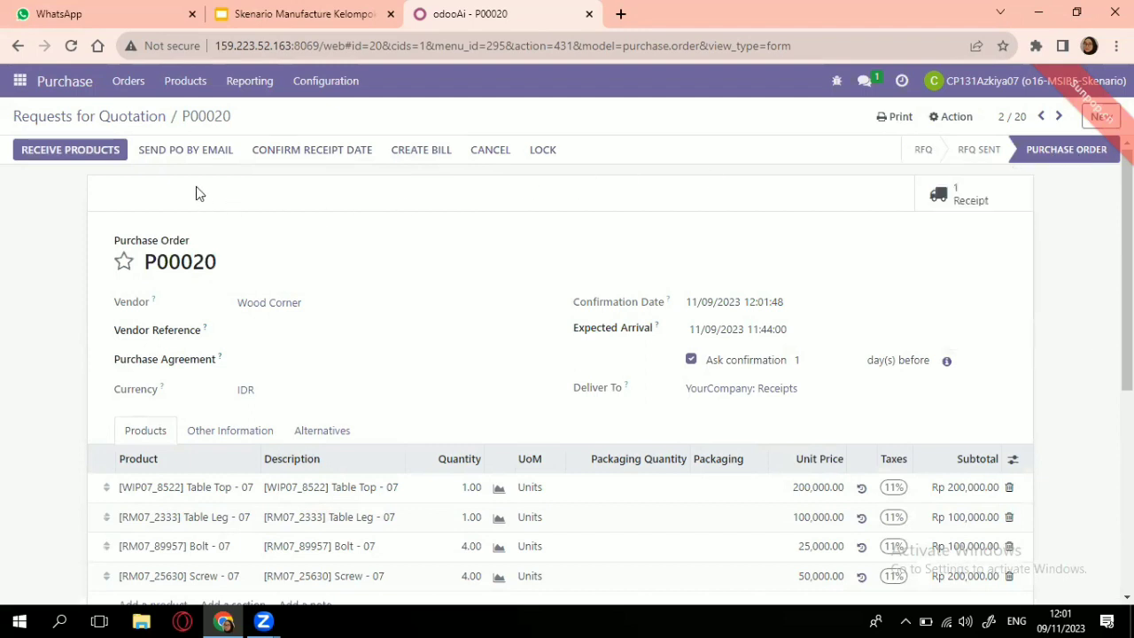
{"action": "left_click", "coordinate": [128, 121]}
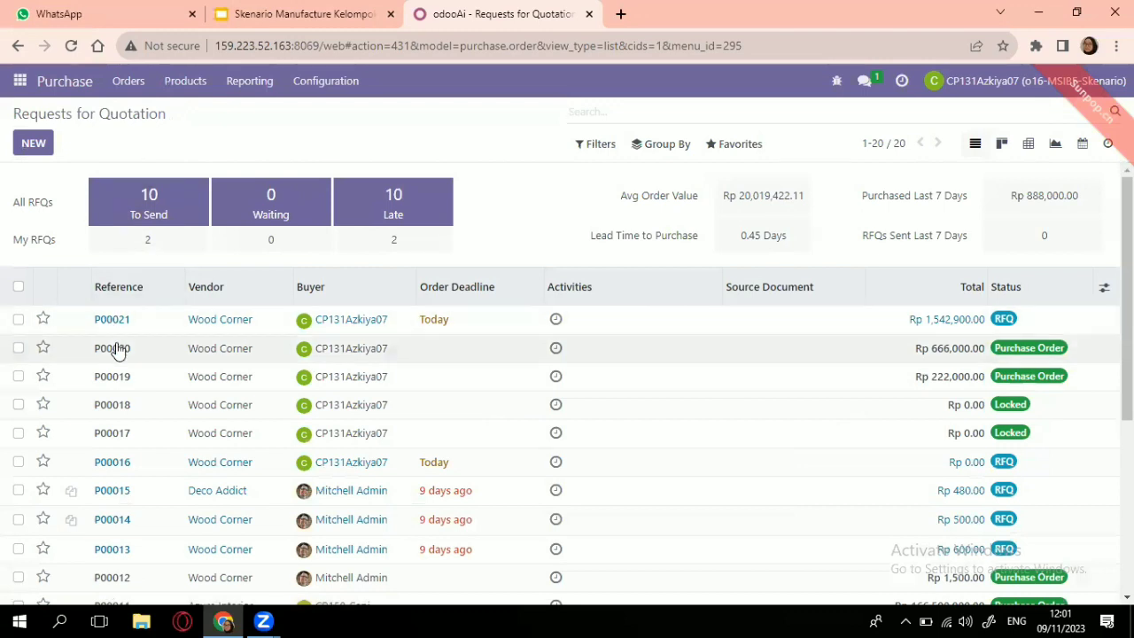
{"action": "left_click", "coordinate": [117, 350]}
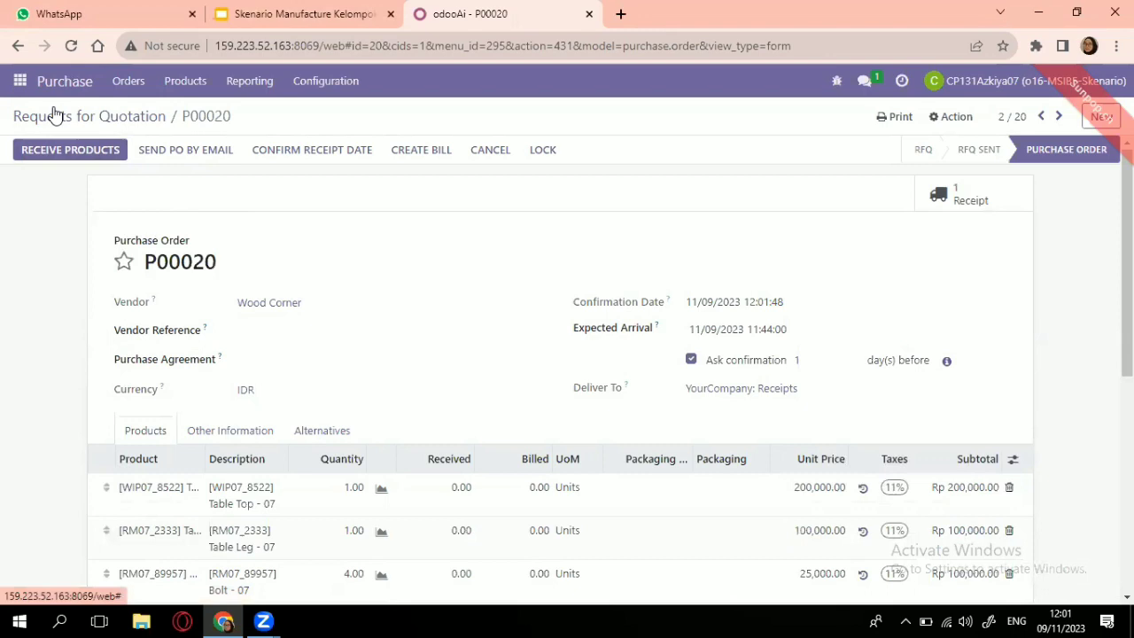
{"action": "left_click", "coordinate": [55, 115]}
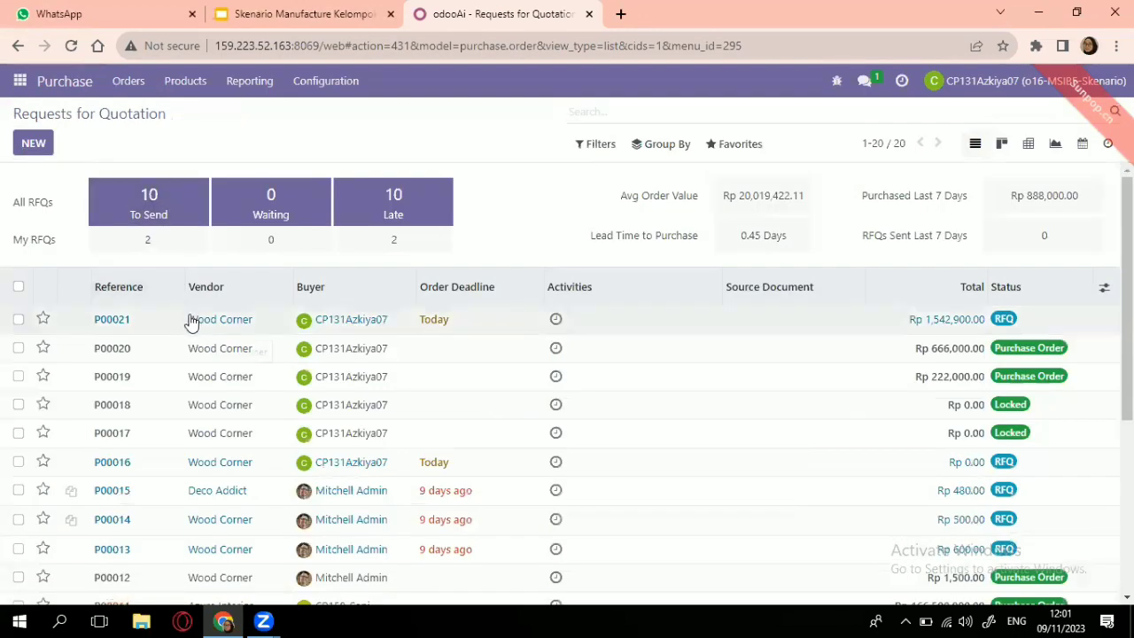
- Open request for quotation P00021 for the Chair - 07 components, confirm the order, and unlock it
{"action": "left_click", "coordinate": [225, 327]}
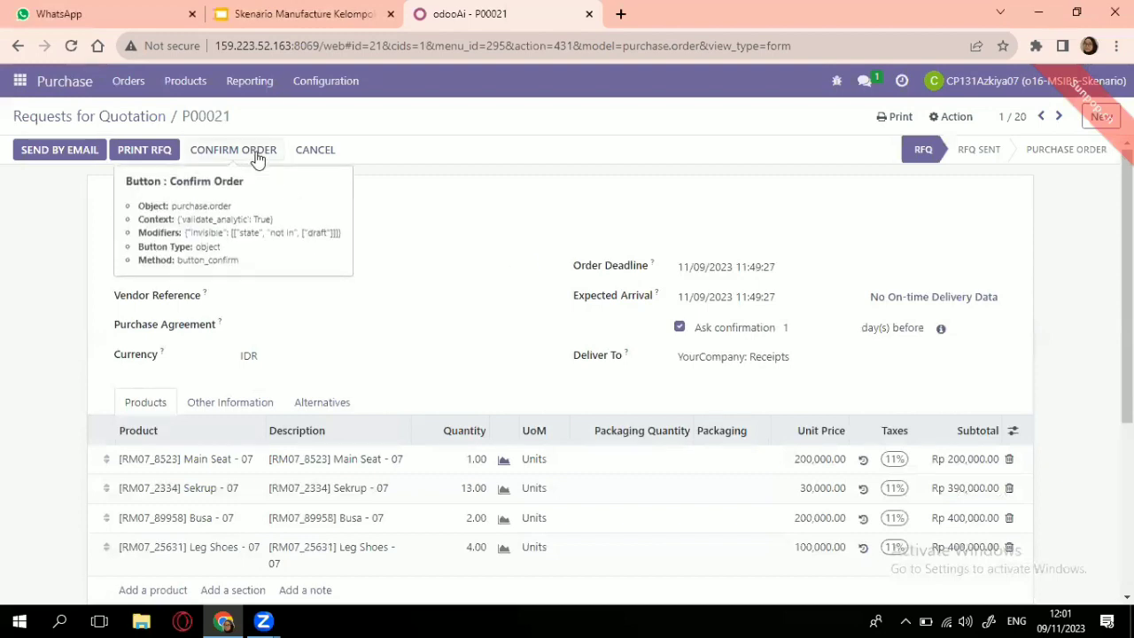
{"action": "left_click", "coordinate": [255, 150]}
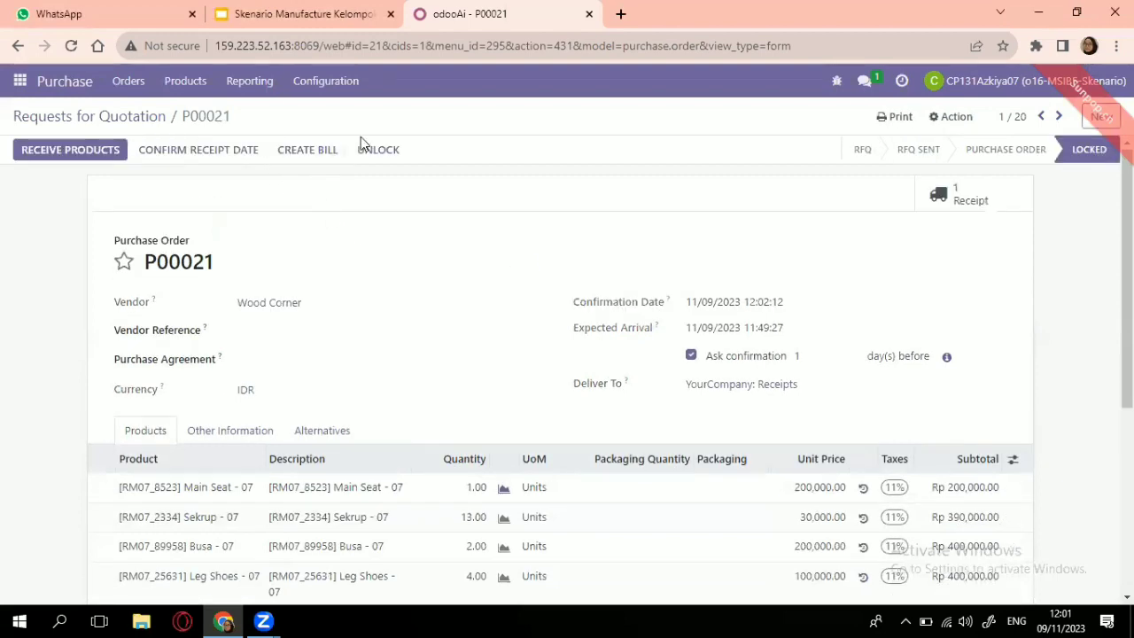
{"action": "left_click", "coordinate": [367, 150]}
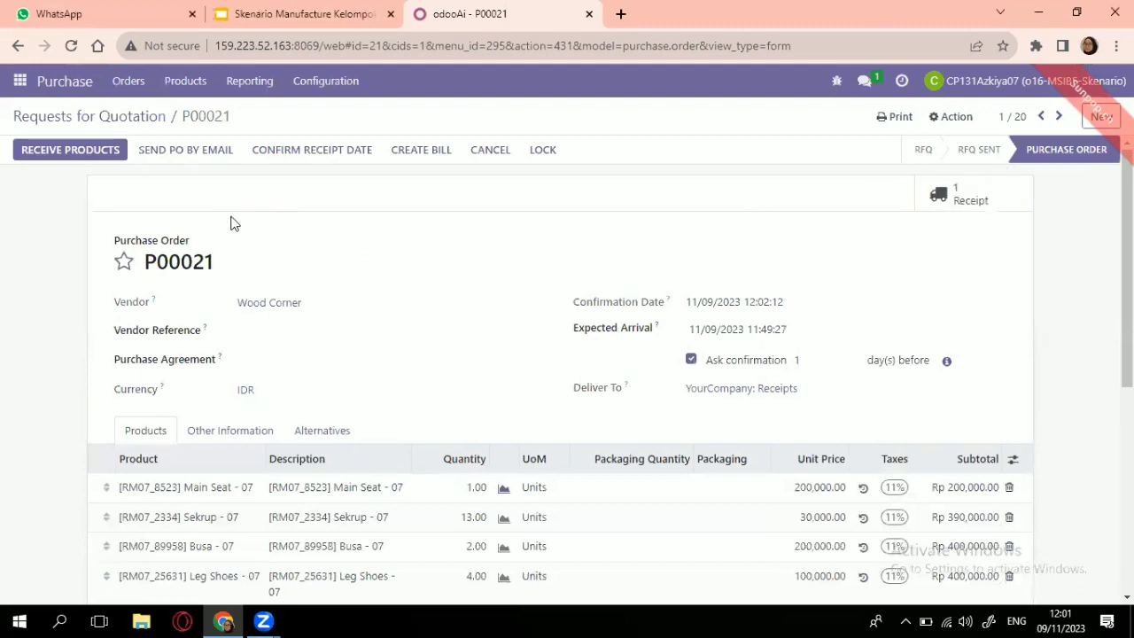
{"action": "scroll", "coordinate": [410, 400], "scroll_direction": "down", "scroll_amount": 4}
{"action": "scroll", "coordinate": [420, 398], "scroll_direction": "up", "scroll_amount": 5}
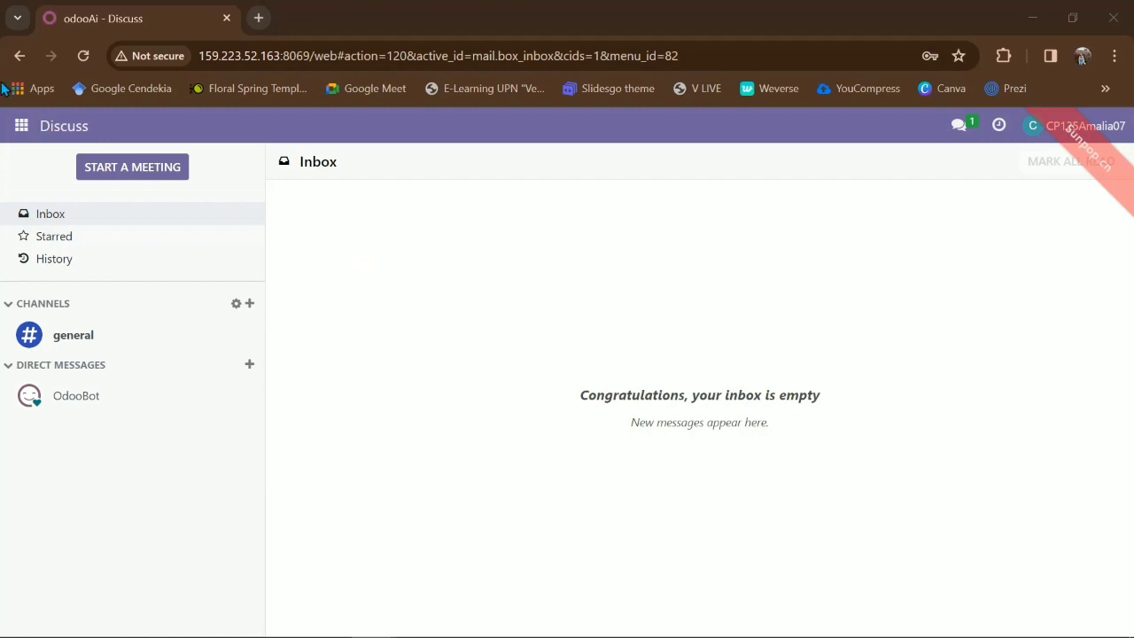
- Open the Manufacturing app and filter the manufacturing orders by references 00020 and 00021
{"action": "left_click", "coordinate": [20, 126]}
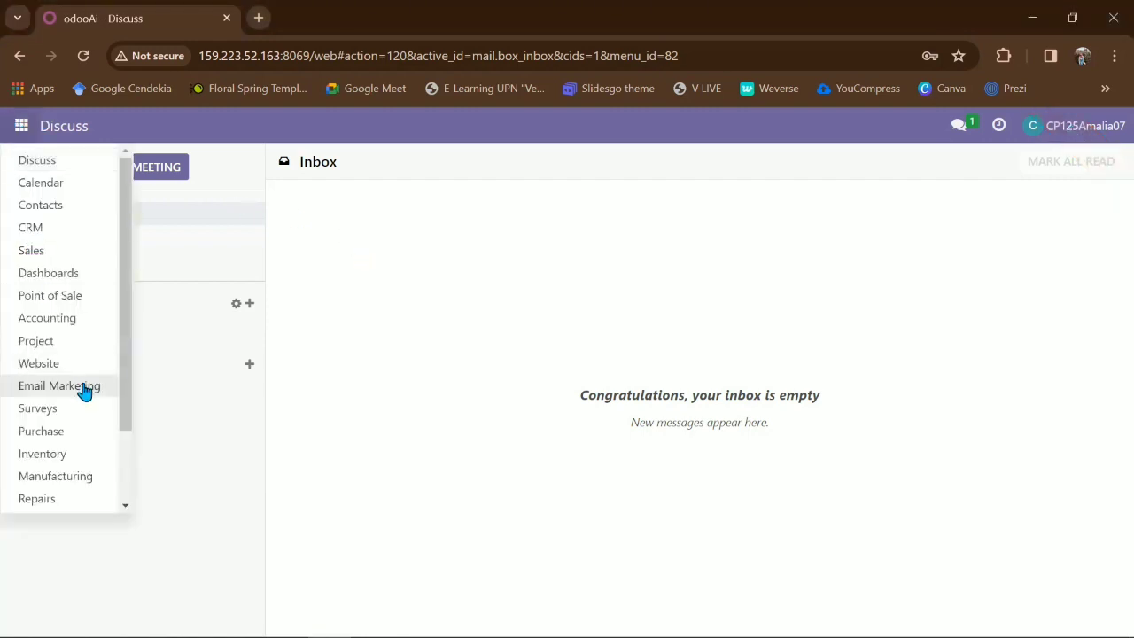
{"action": "left_click", "coordinate": [70, 479]}
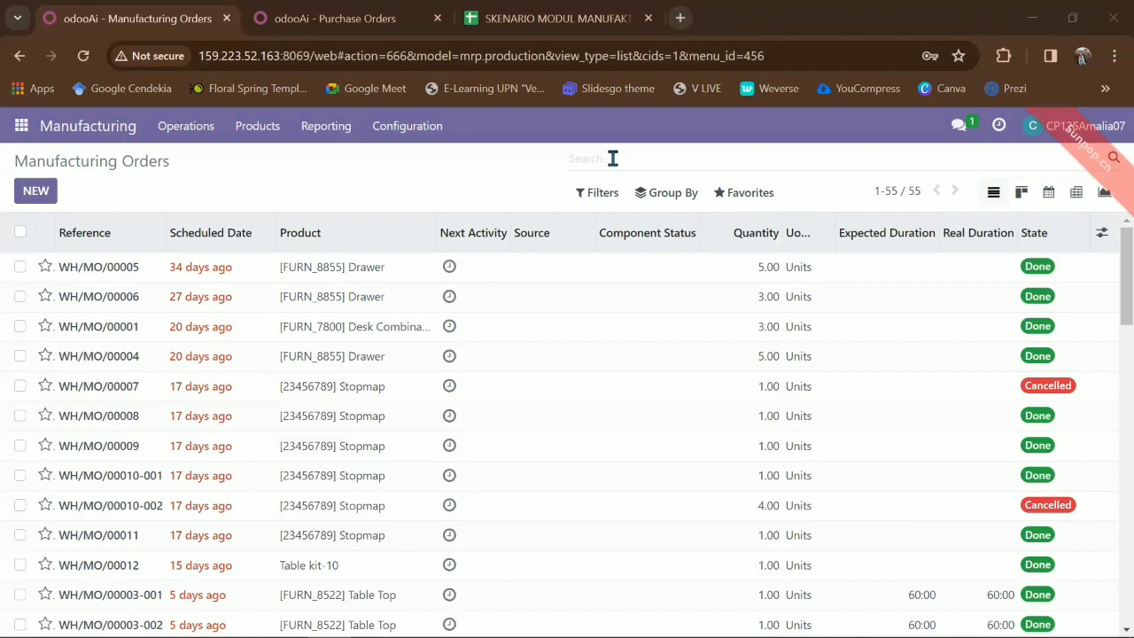
{"action": "left_click", "coordinate": [613, 157]}
{"action": "type", "text": "00"}
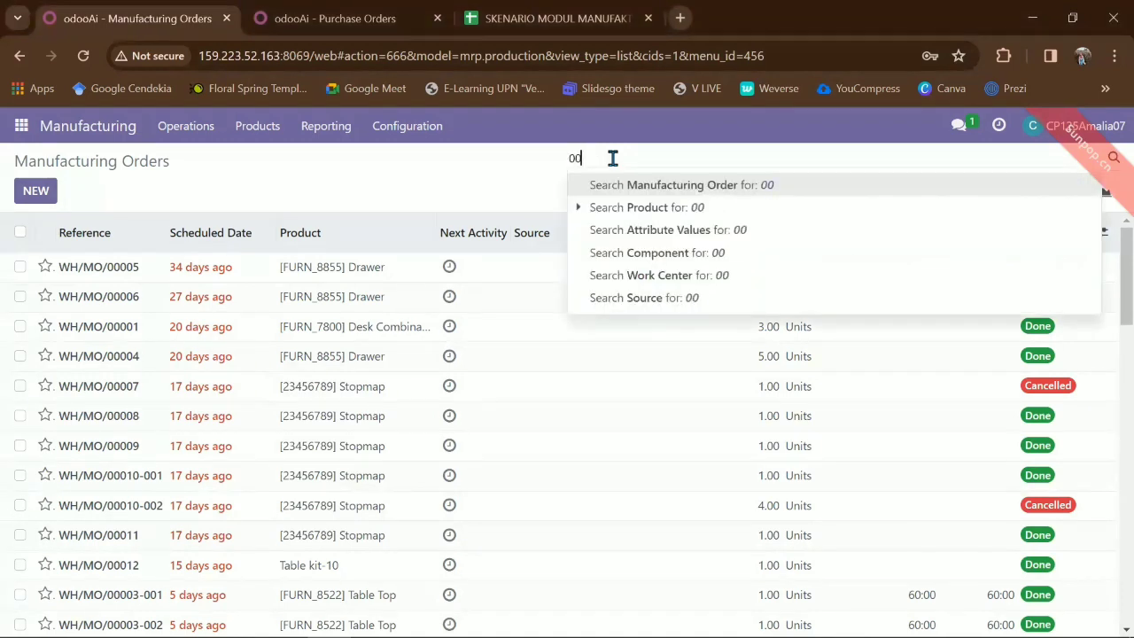
{"action": "type", "text": "020"}
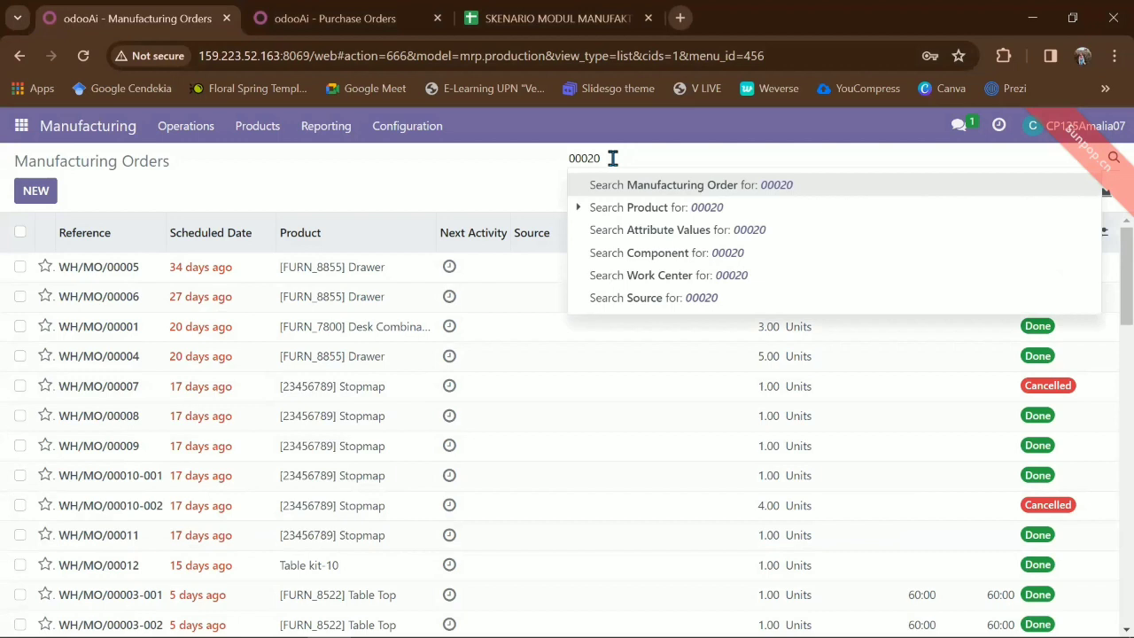
{"action": "key", "text": "Return"}
{"action": "type", "text": "0"}
{"action": "key", "text": "BackSpace"}
{"action": "type", "text": "00021"}
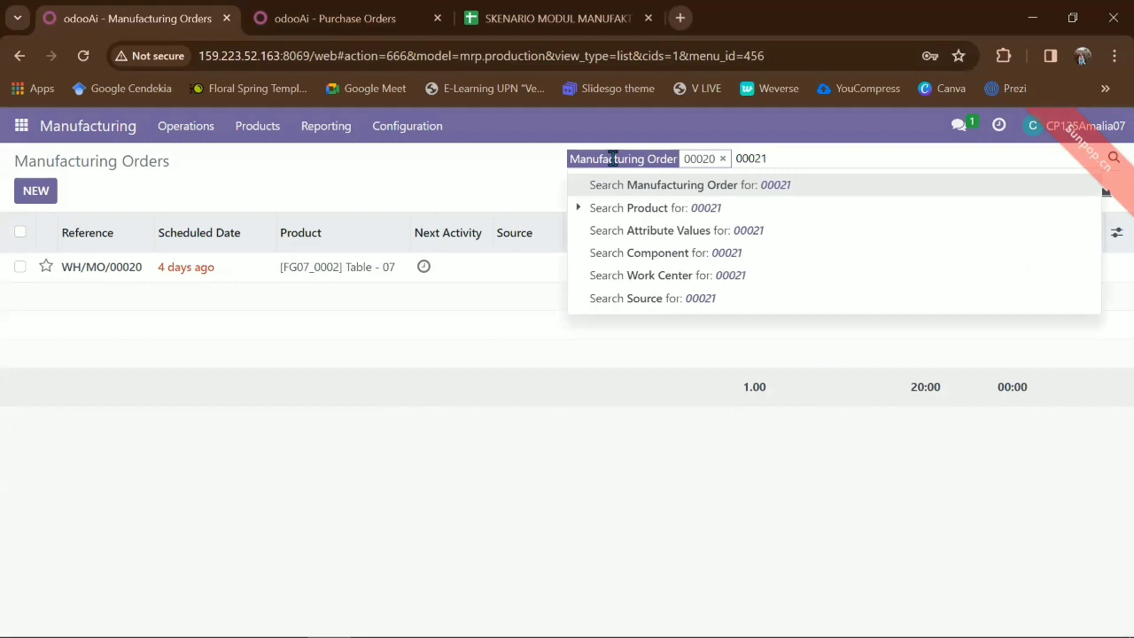
{"action": "key", "text": "Return"}
- Open manufacturing order WH/MO/00020 for Table - 07 and examine its component lines
{"action": "double_click", "coordinate": [126, 274]}
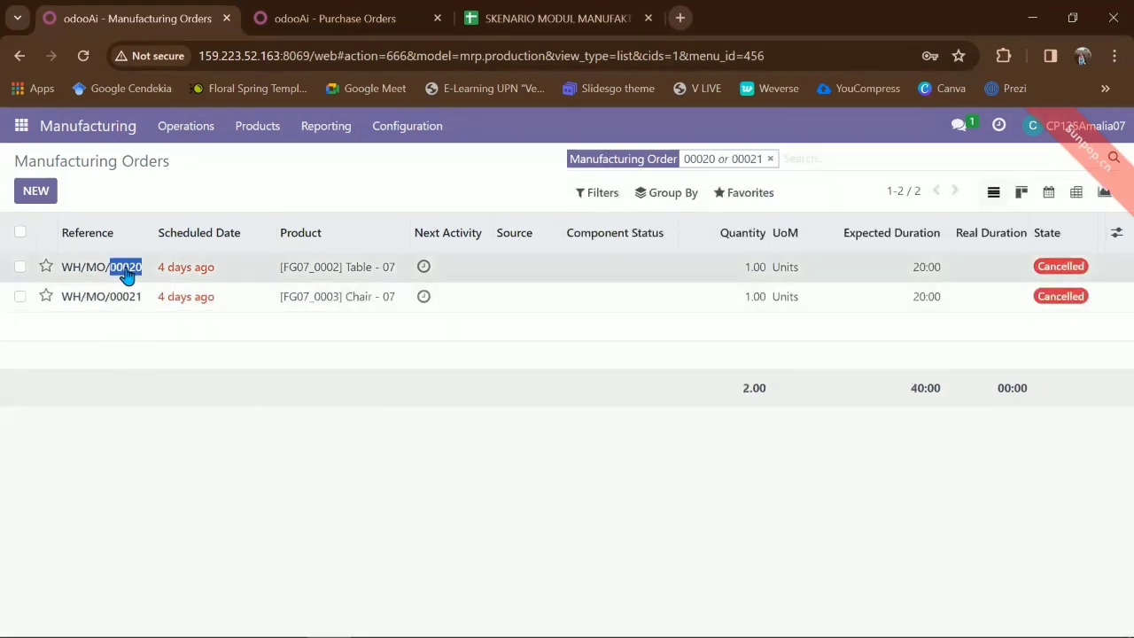
{"action": "left_click", "coordinate": [117, 268]}
{"action": "scroll", "coordinate": [330, 346], "scroll_direction": "down", "scroll_amount": 2}
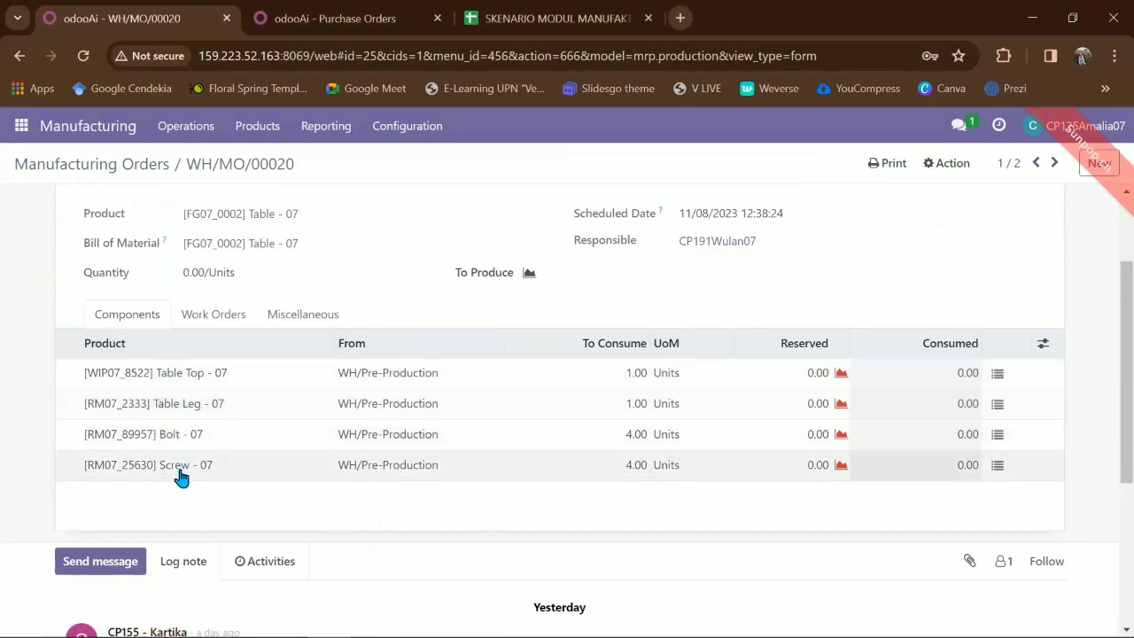
- Review the header details and status stages of manufacturing order WH/MO/00020
{"action": "scroll", "coordinate": [332, 291], "scroll_direction": "up", "scroll_amount": 1}
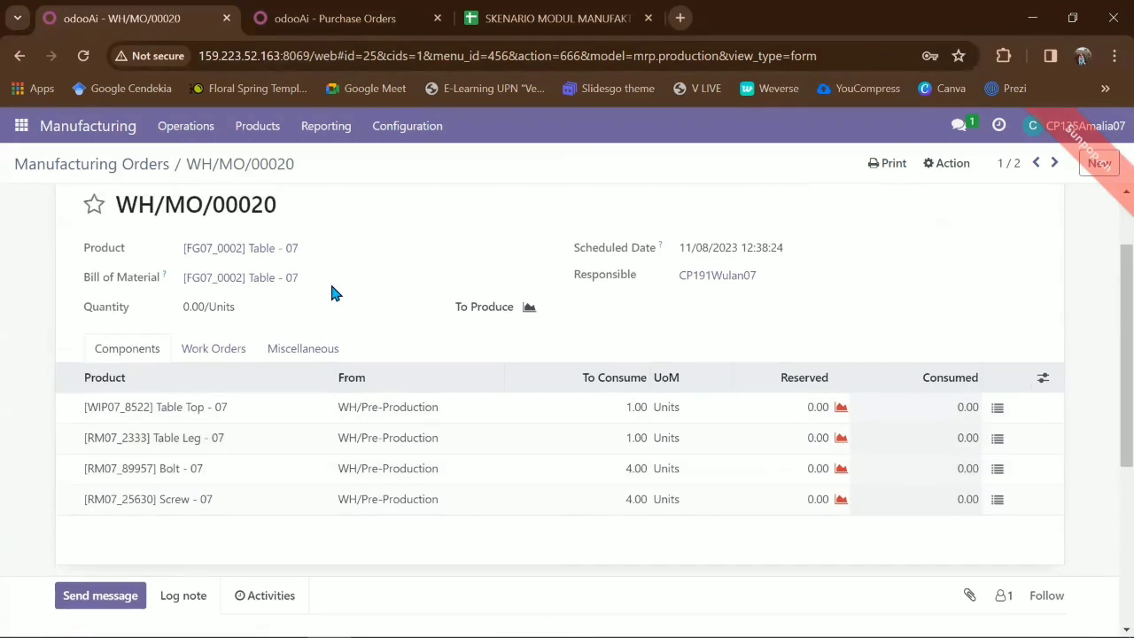
{"action": "scroll", "coordinate": [331, 292], "scroll_direction": "up", "scroll_amount": 1}
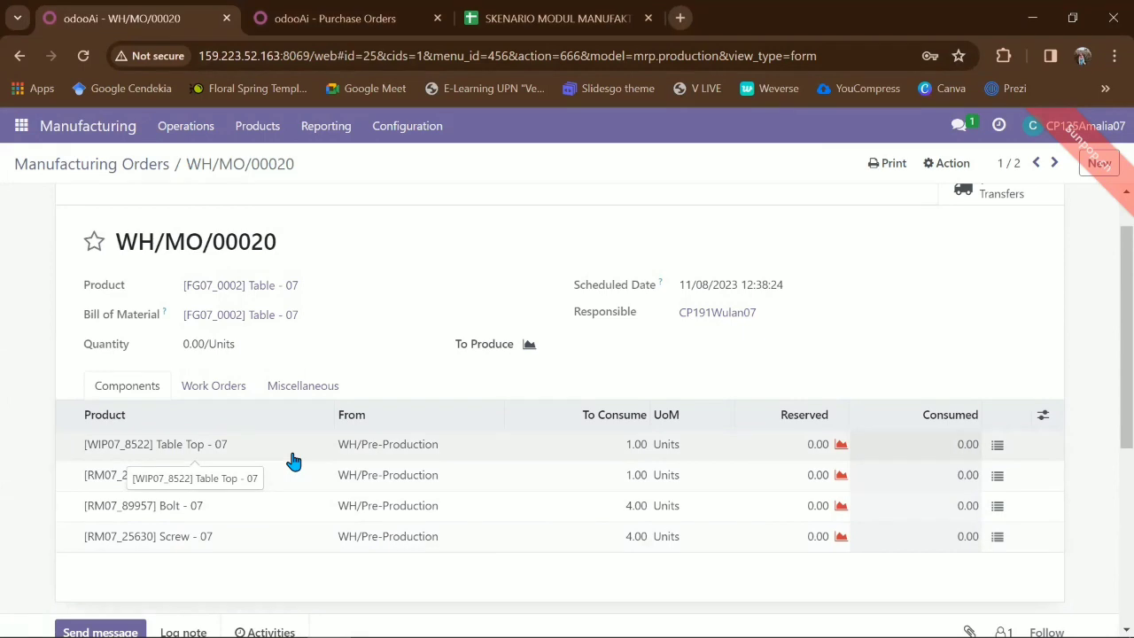
{"action": "scroll", "coordinate": [294, 461], "scroll_direction": "up", "scroll_amount": 1}
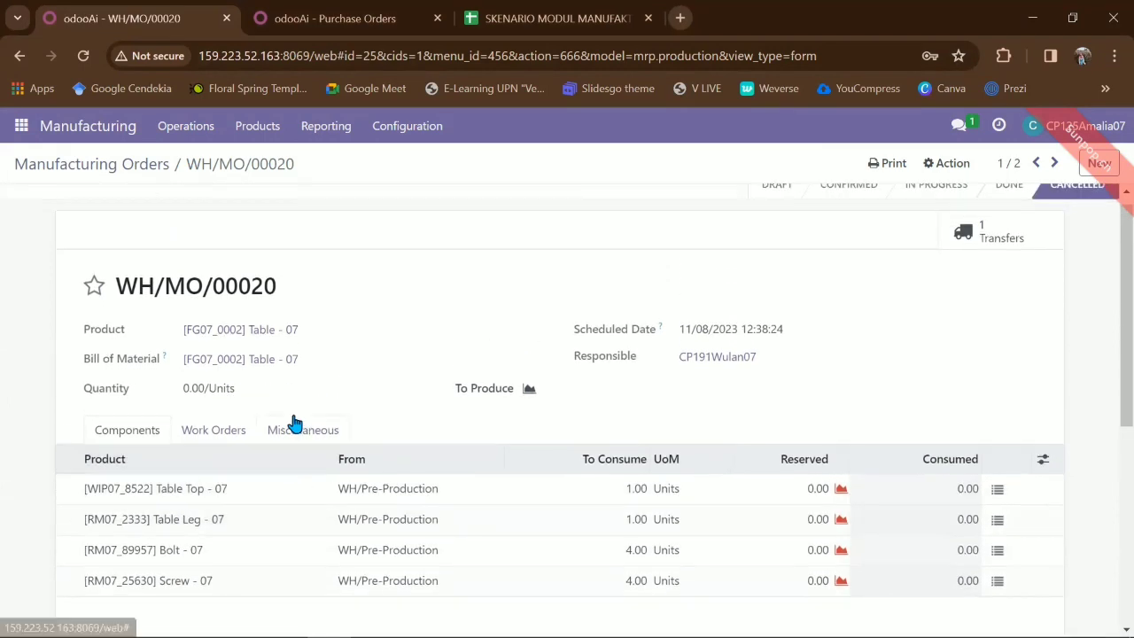
{"action": "scroll", "coordinate": [294, 422], "scroll_direction": "up", "scroll_amount": 1}
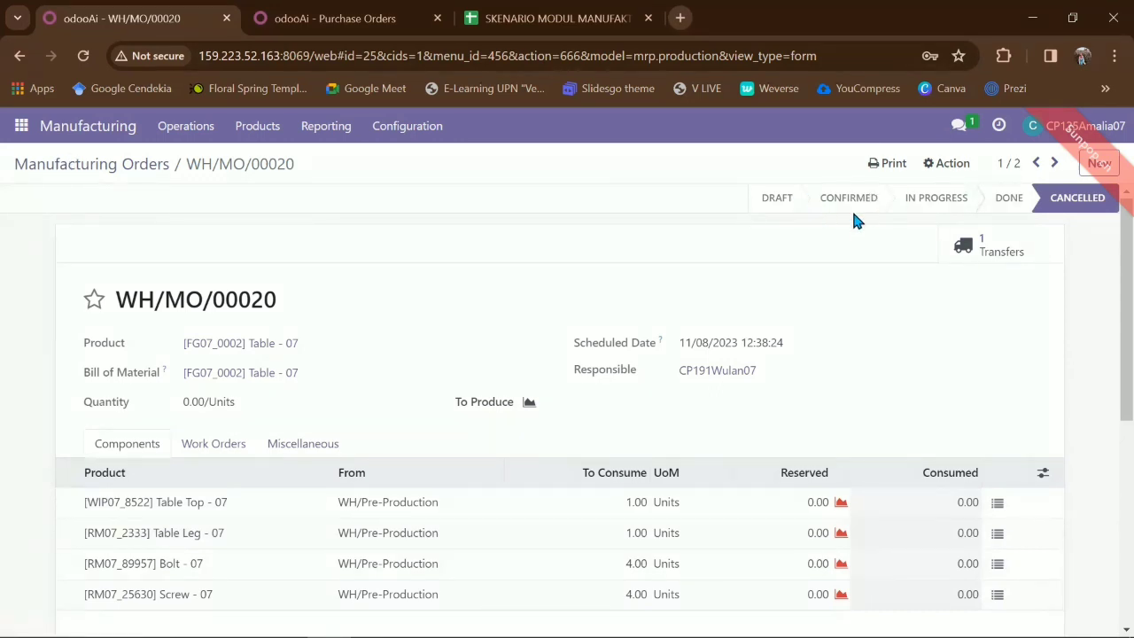
{"action": "mouse_move", "coordinate": [863, 204]}
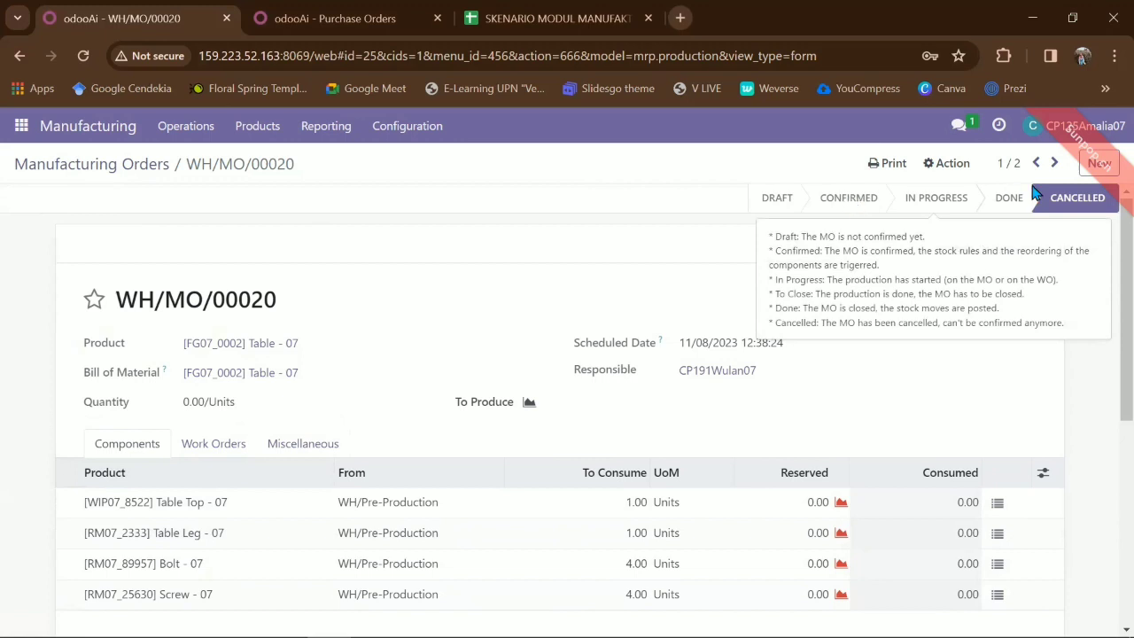
{"action": "scroll", "coordinate": [400, 429], "scroll_direction": "down", "scroll_amount": 1}
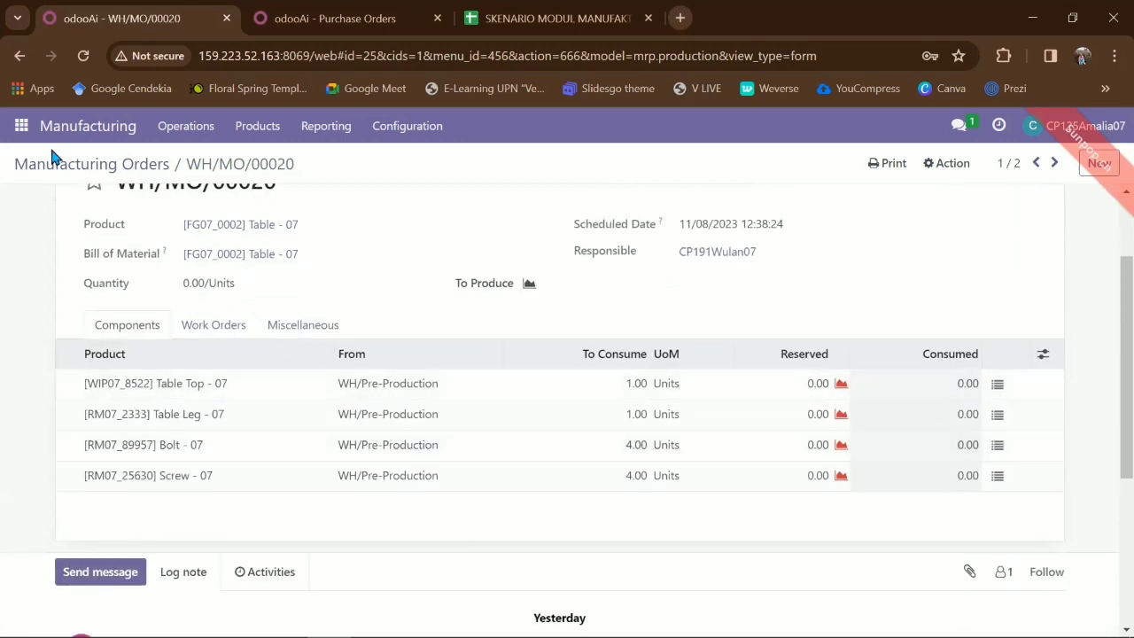
- Go back to the filtered orders list and open WH/MO/00021 for Chair - 07 to examine its components and status
{"action": "left_click", "coordinate": [55, 164]}
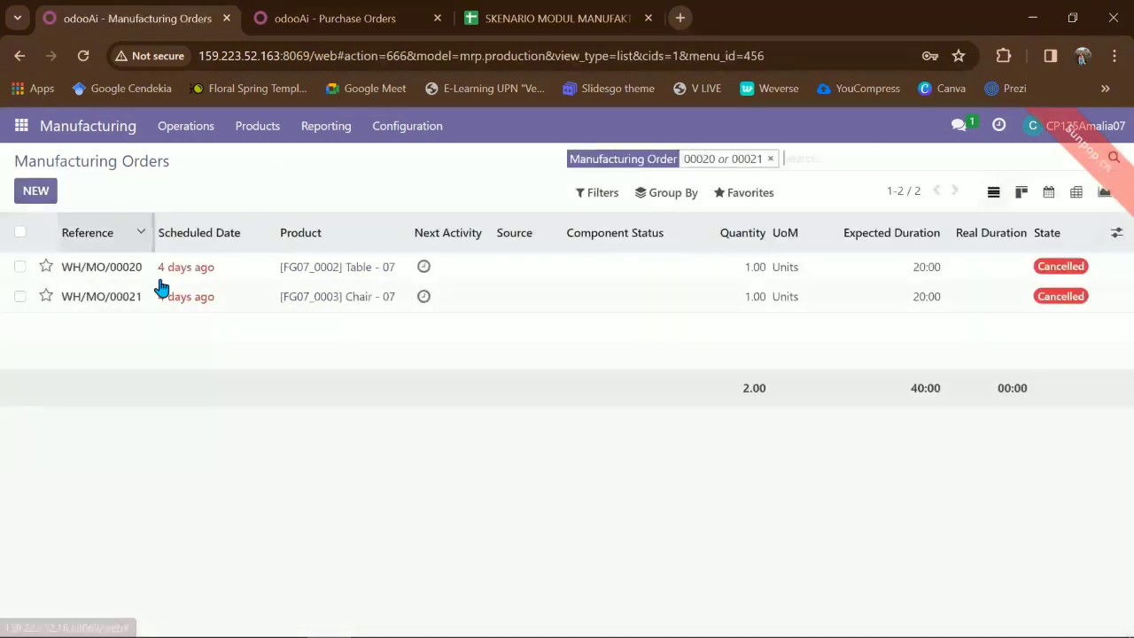
{"action": "left_click", "coordinate": [105, 301]}
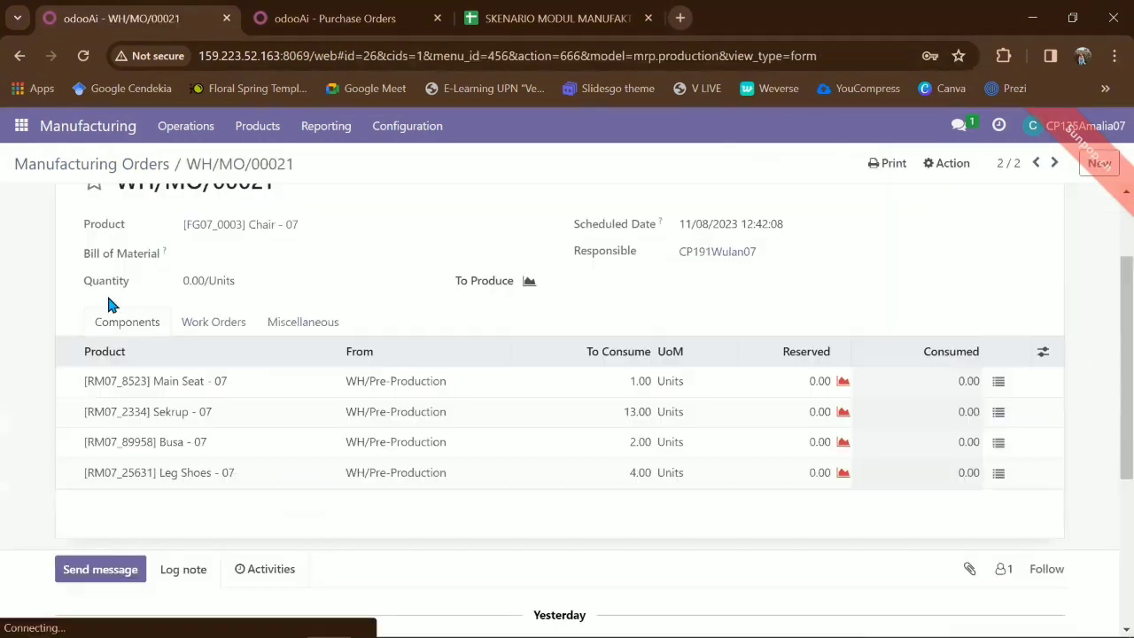
{"action": "scroll", "coordinate": [302, 293], "scroll_direction": "down", "scroll_amount": 1}
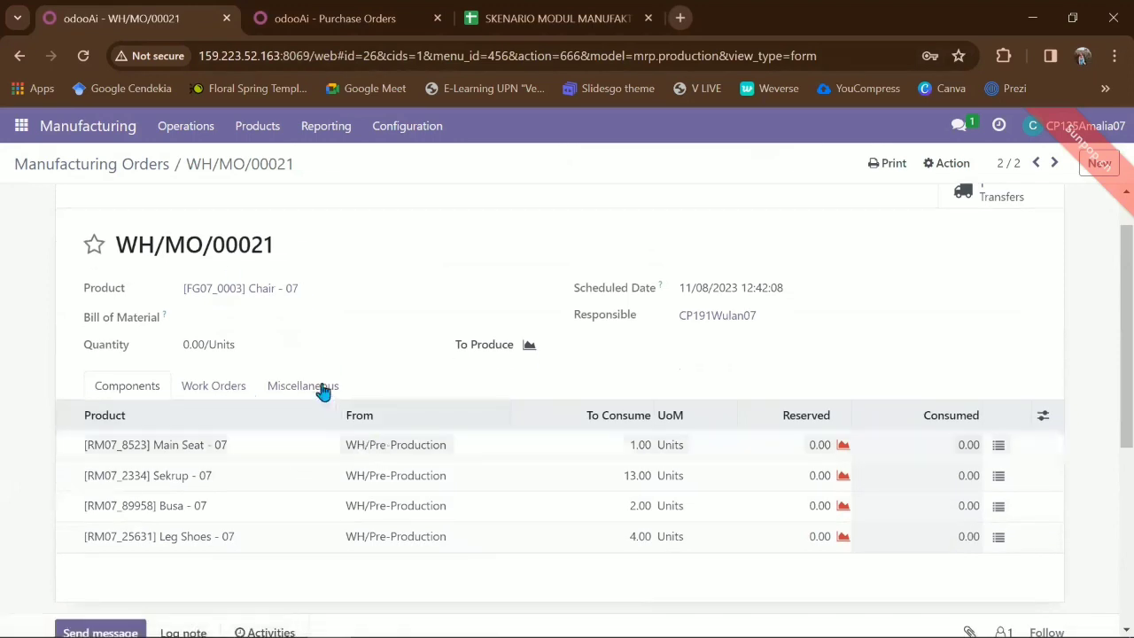
{"action": "scroll", "coordinate": [324, 391], "scroll_direction": "up", "scroll_amount": 1}
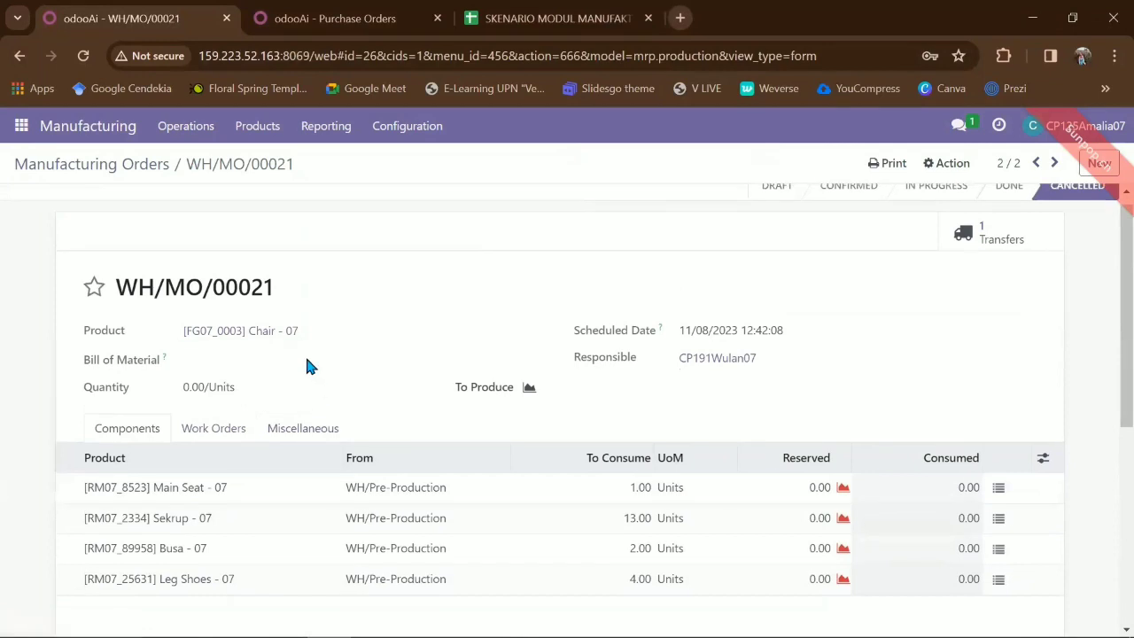
{"action": "scroll", "coordinate": [309, 366], "scroll_direction": "up", "scroll_amount": 1}
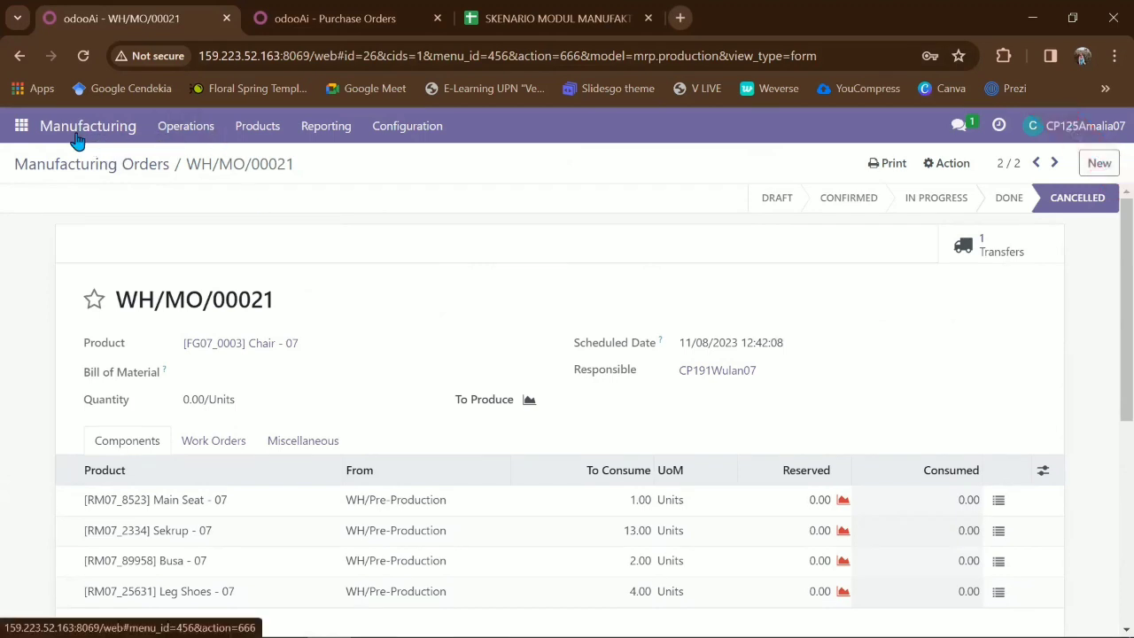
- Open the Manufacturing Orders report in the Manufacturing app and set its measure to Quantity To Produce
{"action": "left_click", "coordinate": [21, 128]}
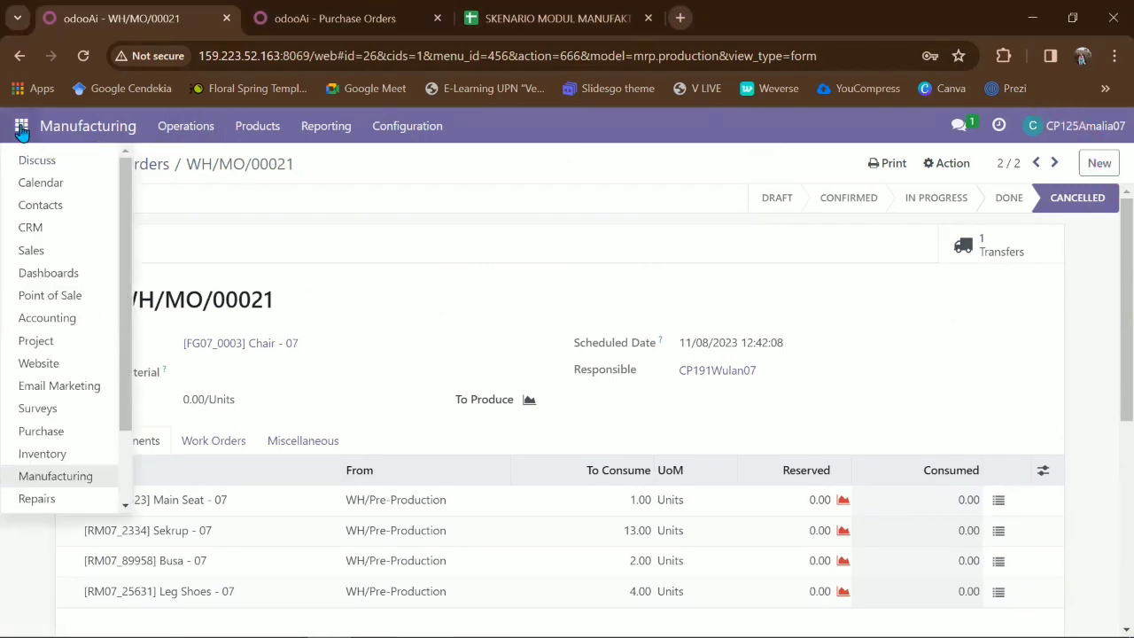
{"action": "left_click", "coordinate": [56, 486]}
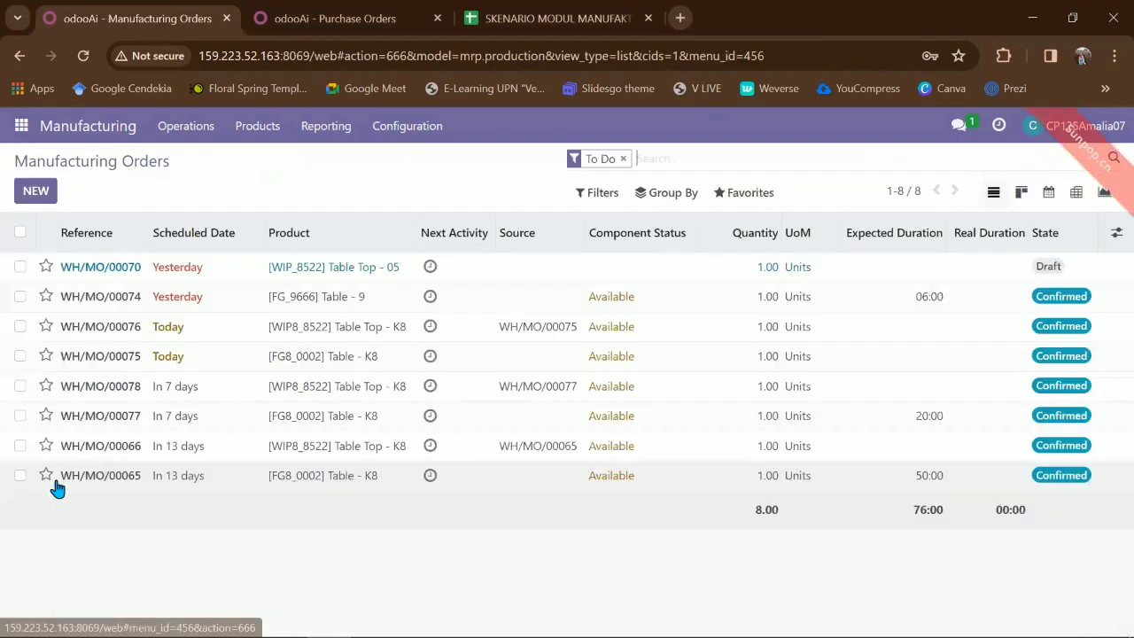
{"action": "left_click", "coordinate": [336, 137]}
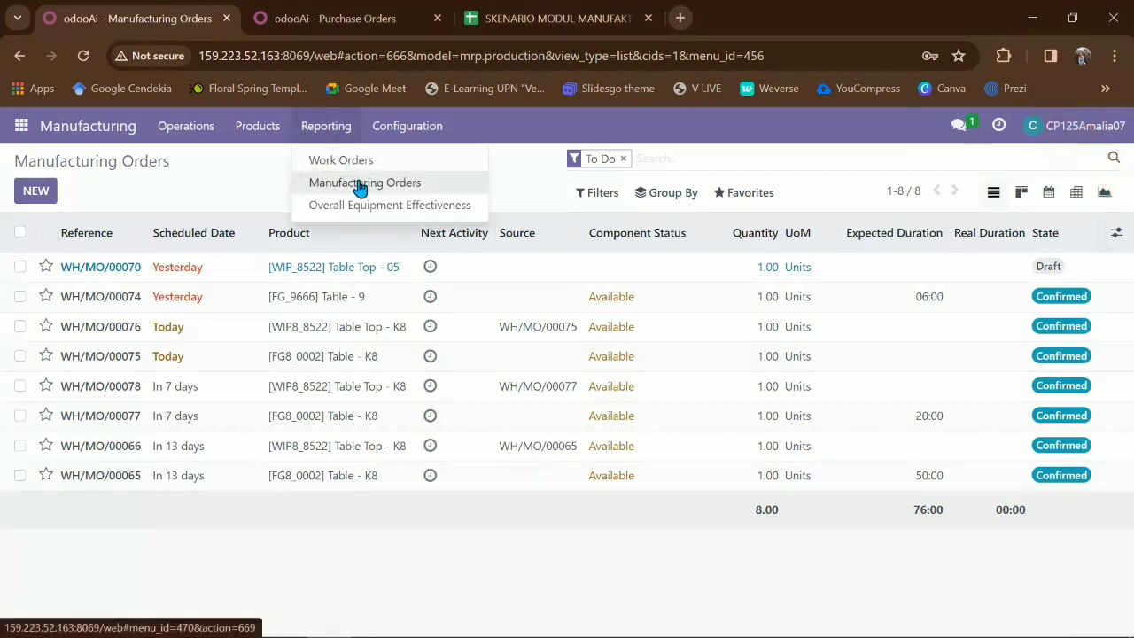
{"action": "left_click", "coordinate": [360, 190]}
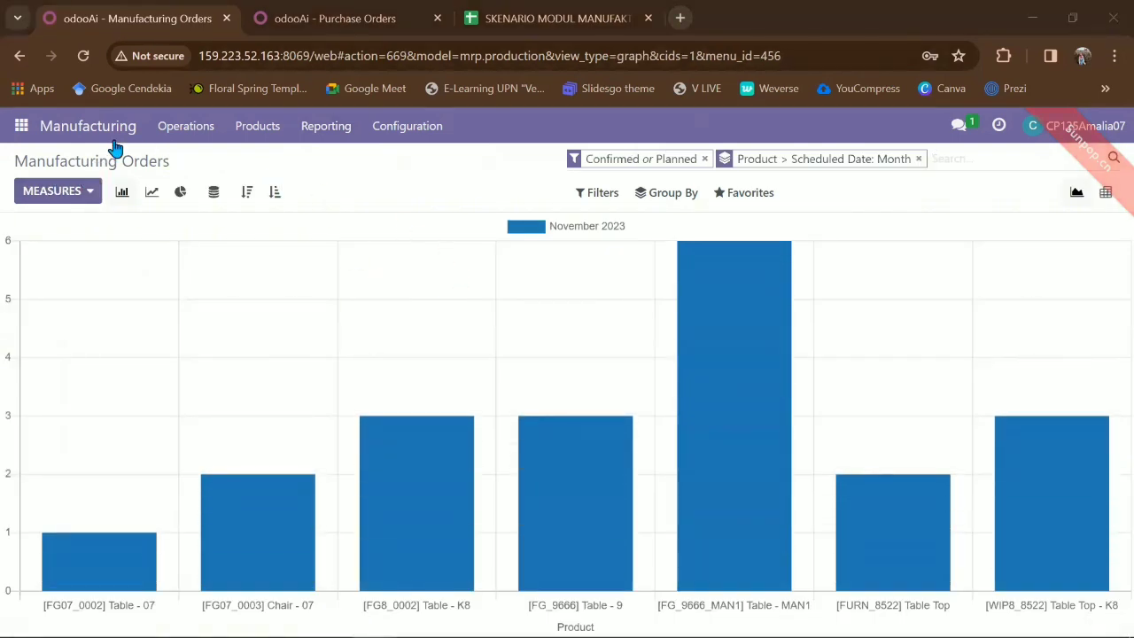
{"action": "left_click", "coordinate": [86, 196]}
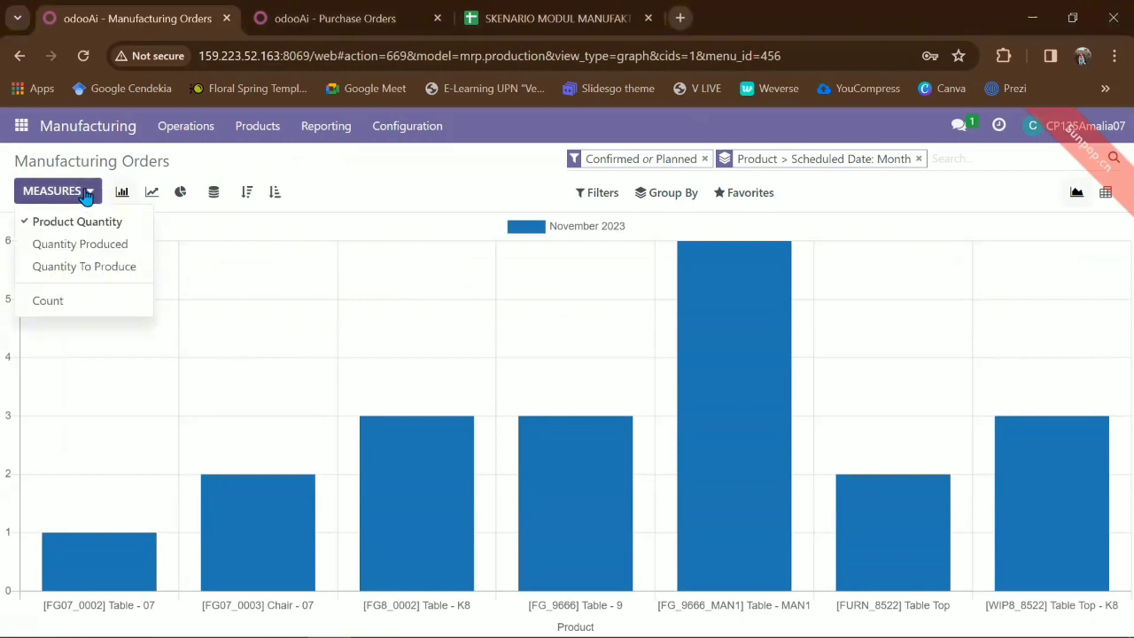
{"action": "left_click", "coordinate": [80, 267]}
{"action": "left_click", "coordinate": [210, 286]}
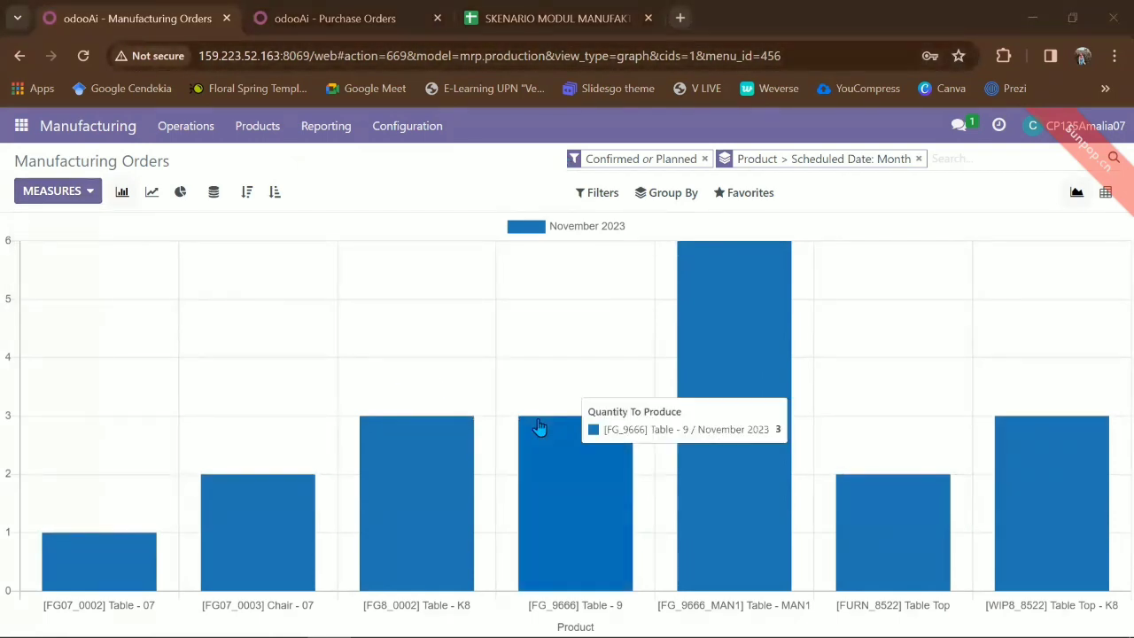
- View the manufacturing orders report as a line chart and a pie chart, ending on the bar chart
{"action": "left_click", "coordinate": [122, 198]}
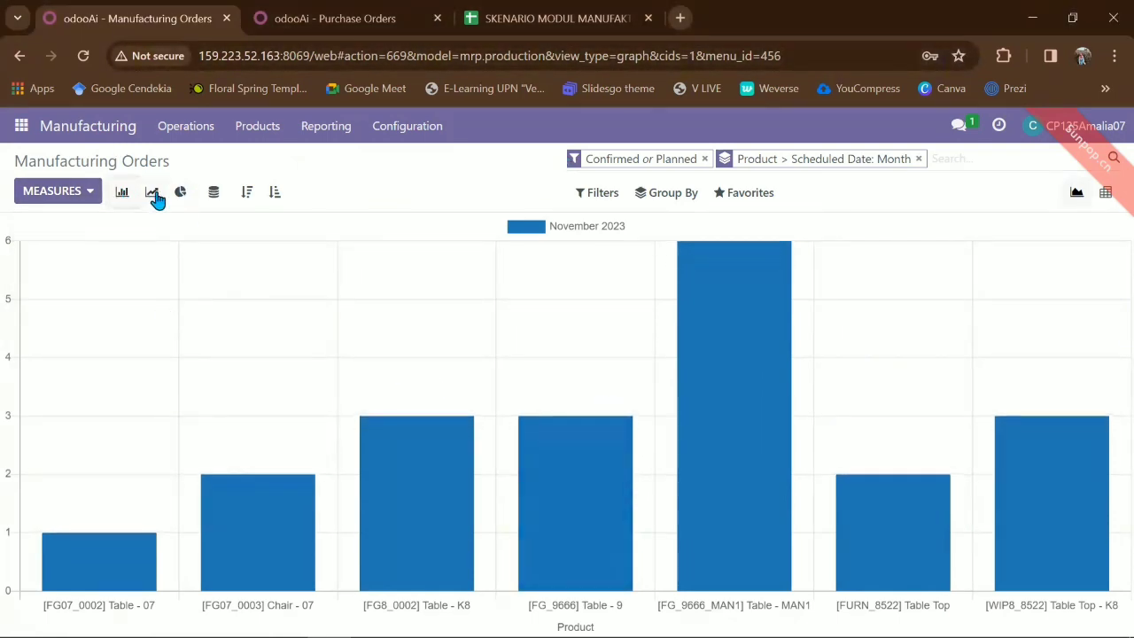
{"action": "left_click", "coordinate": [153, 195]}
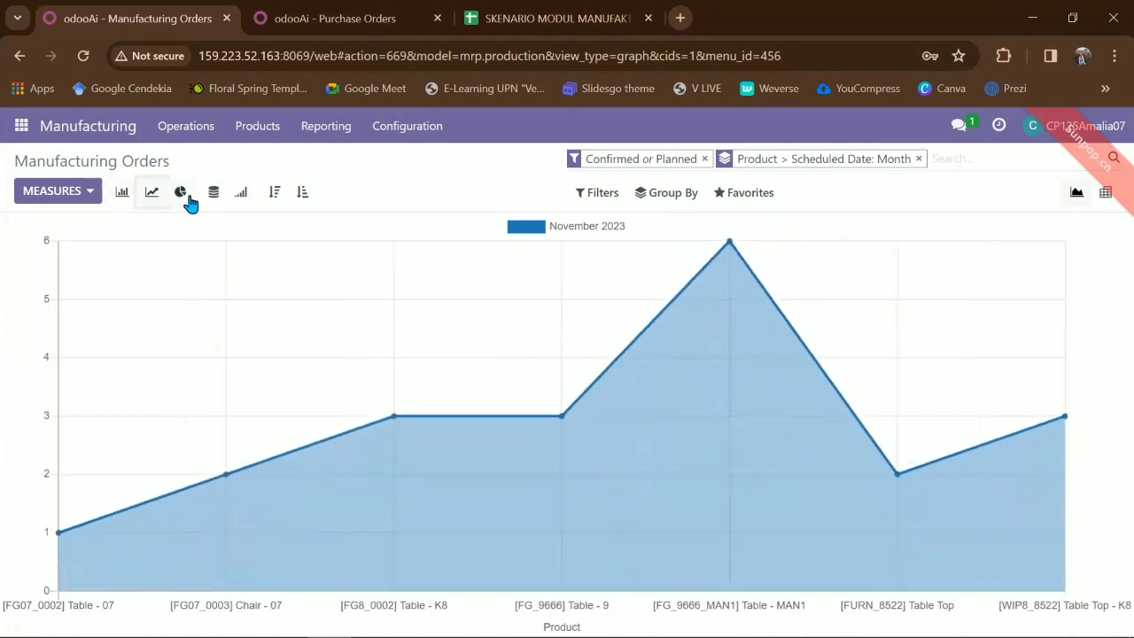
{"action": "left_click", "coordinate": [182, 197]}
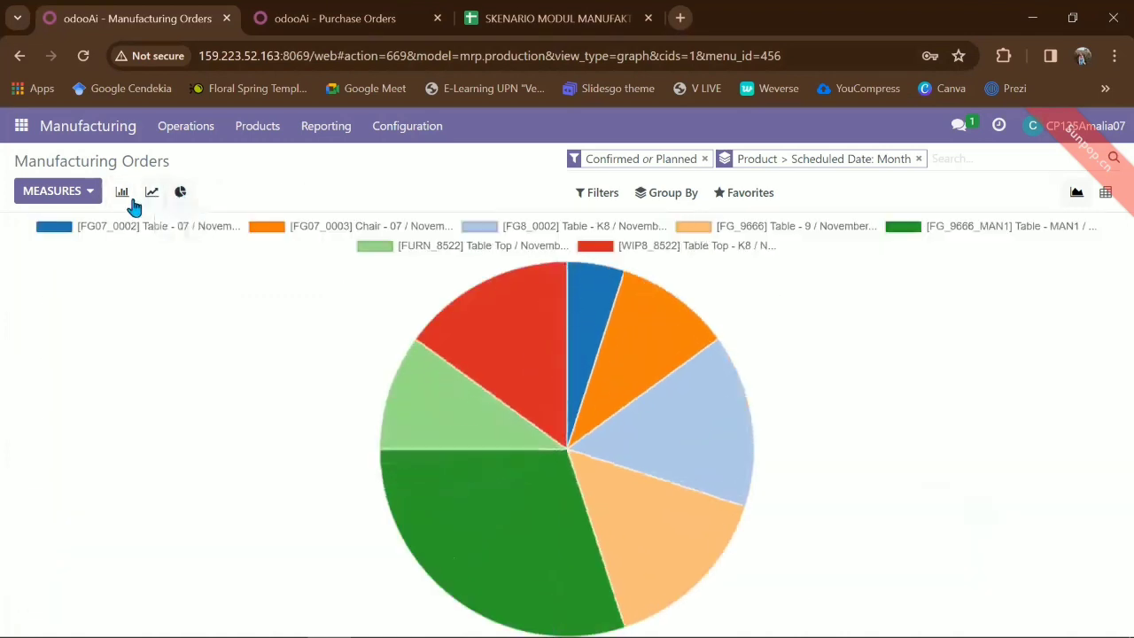
{"action": "left_click", "coordinate": [122, 197]}
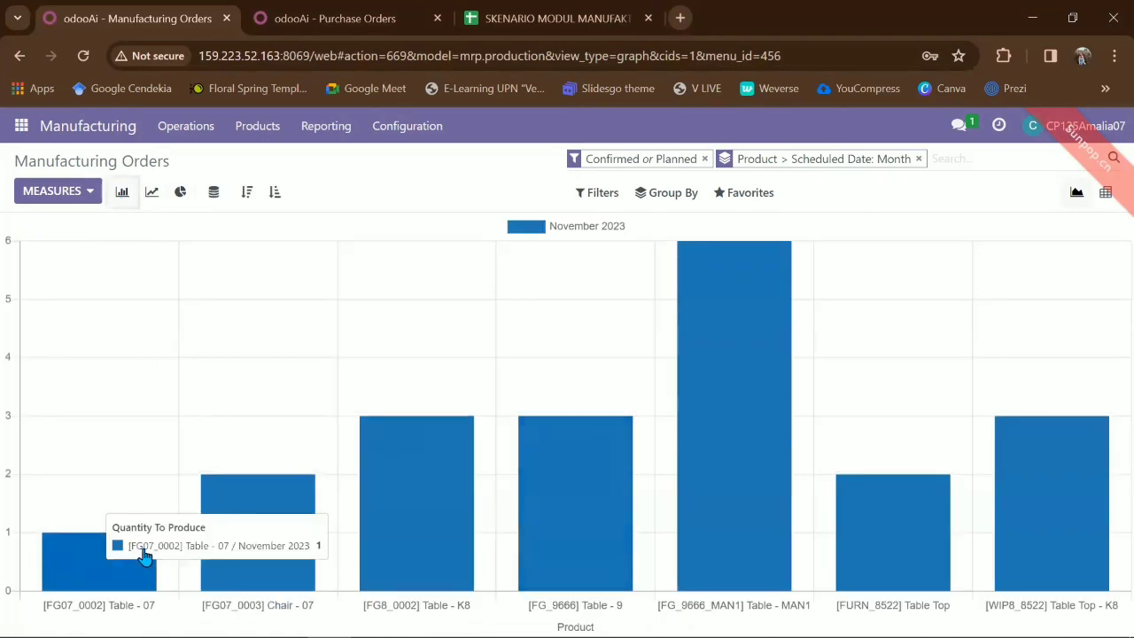
- Open order WH/MO/00017 from the Chair - 07 bar, examine its details, and return to the report graph
{"action": "mouse_move", "coordinate": [286, 532]}
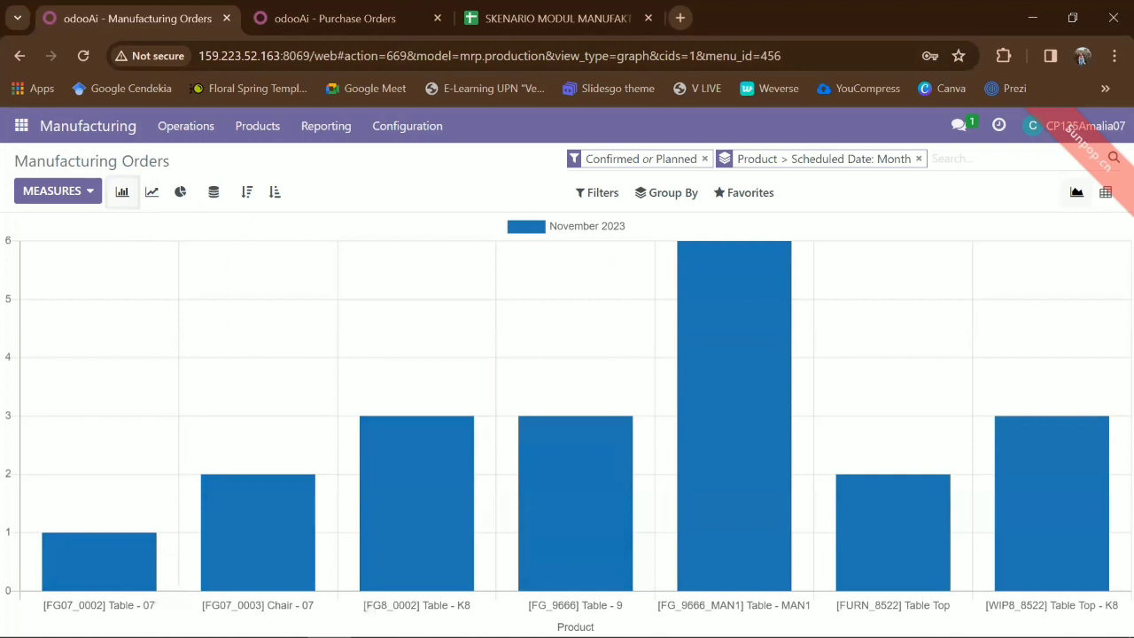
{"action": "mouse_move", "coordinate": [233, 517]}
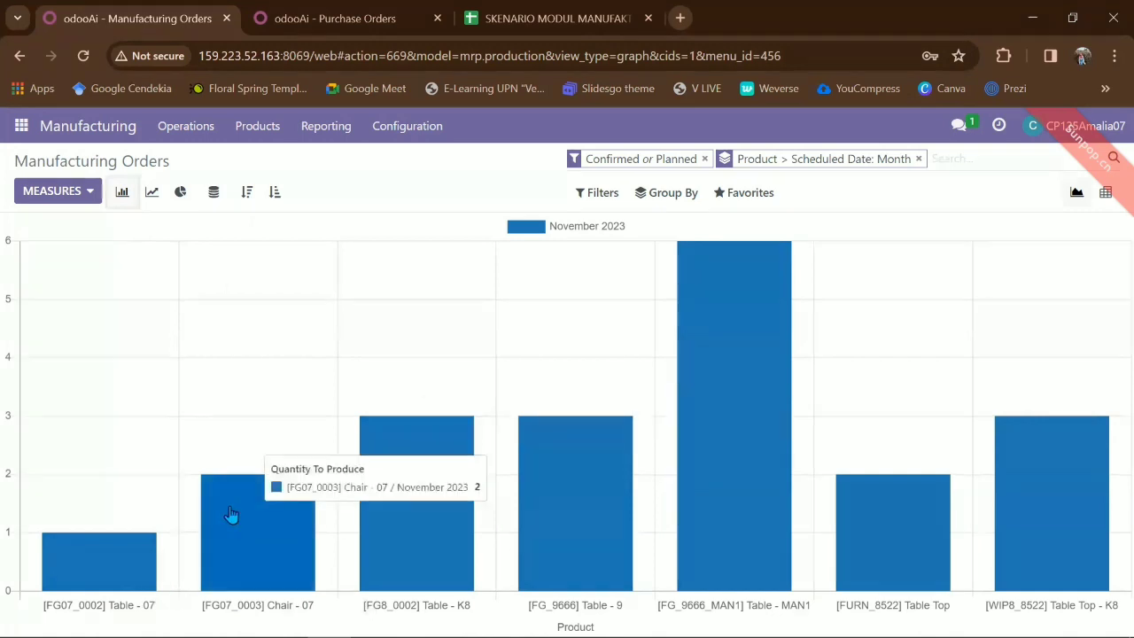
{"action": "left_click", "coordinate": [273, 526]}
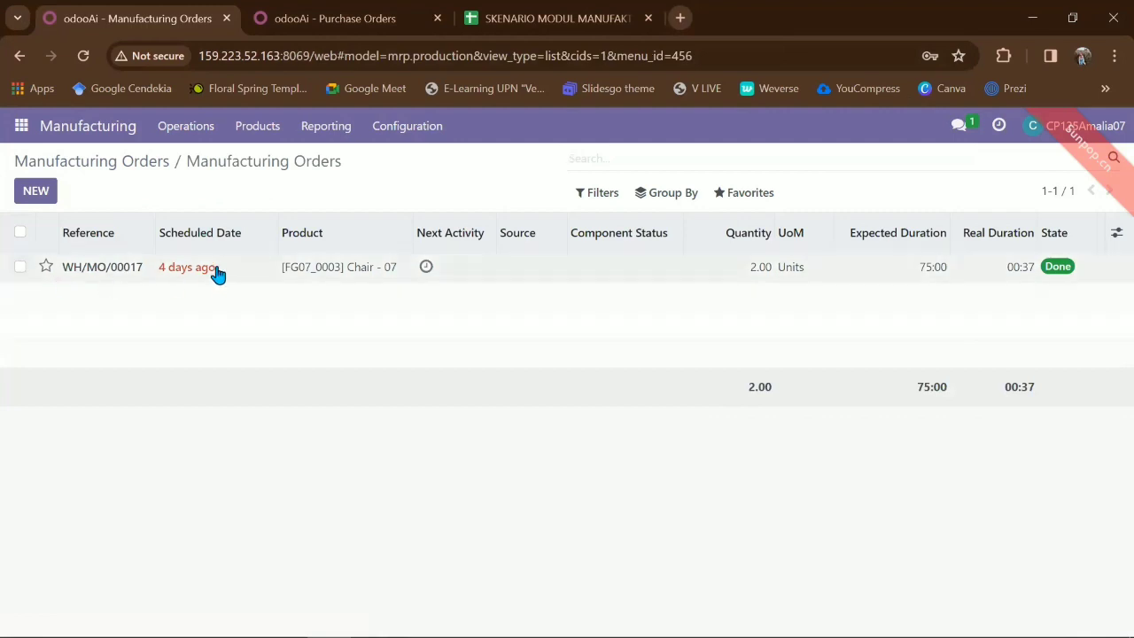
{"action": "double_click", "coordinate": [377, 271]}
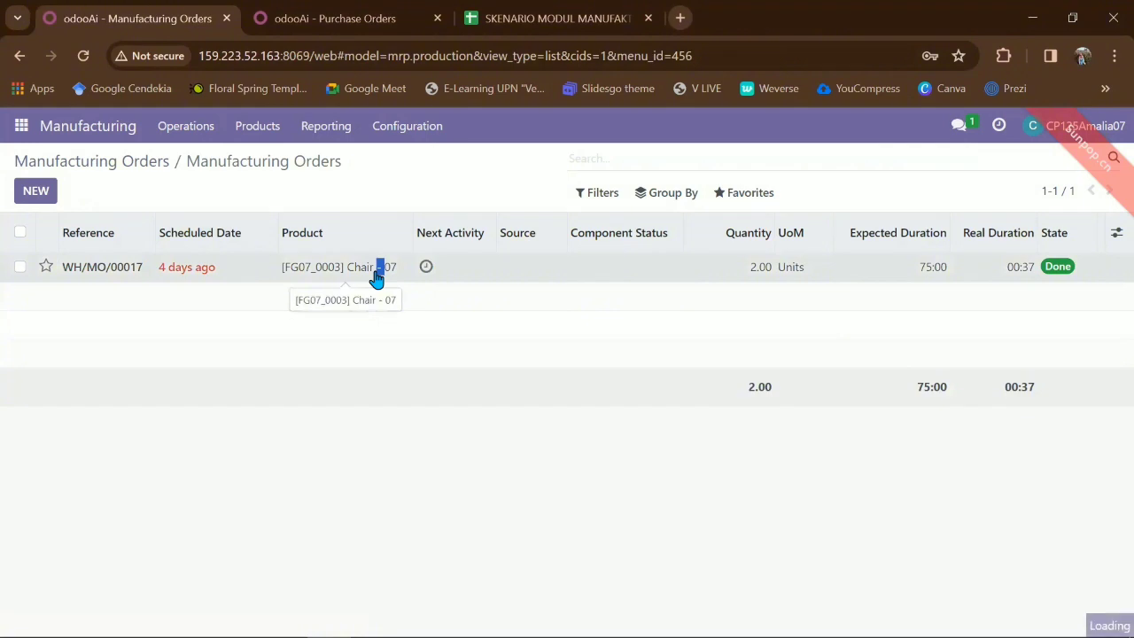
{"action": "scroll", "coordinate": [547, 400], "scroll_direction": "down", "scroll_amount": 2}
{"action": "scroll", "coordinate": [546, 400], "scroll_direction": "up", "scroll_amount": 2}
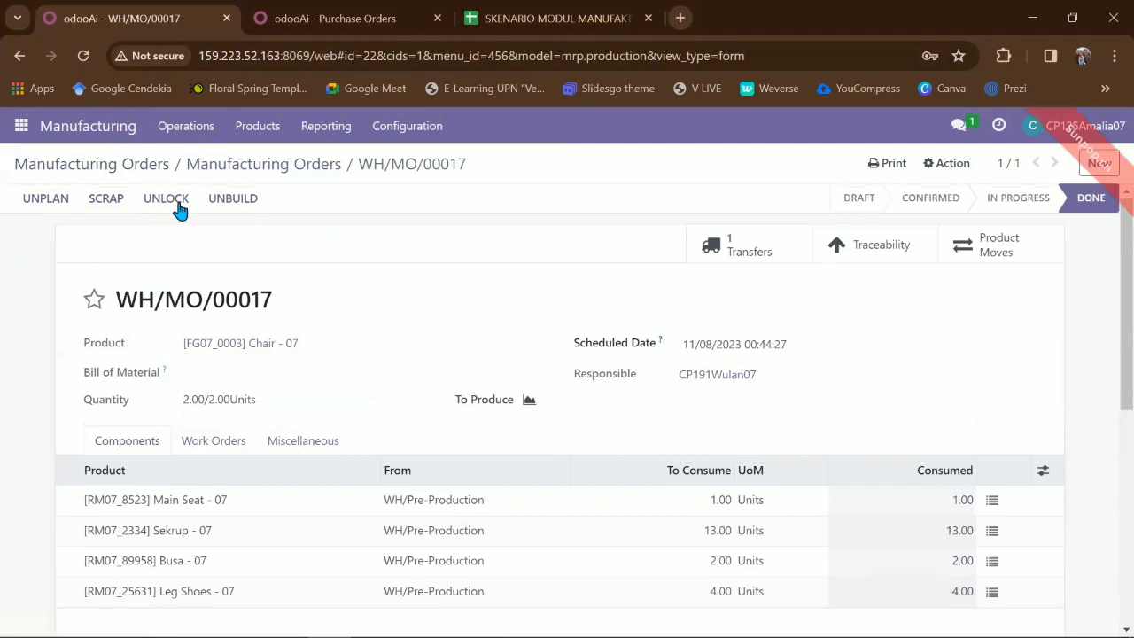
{"action": "left_click", "coordinate": [281, 168]}
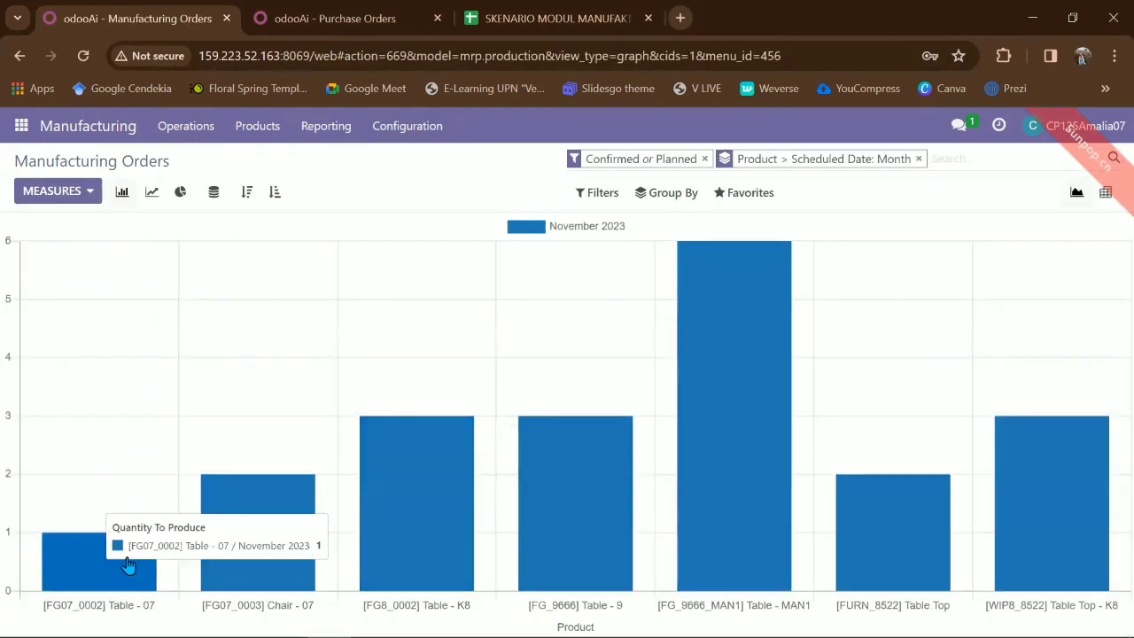
- Open order WH/MO/00016 from the Table - 07 bar, examine its components and history, and return to the report graph
{"action": "left_click", "coordinate": [128, 565]}
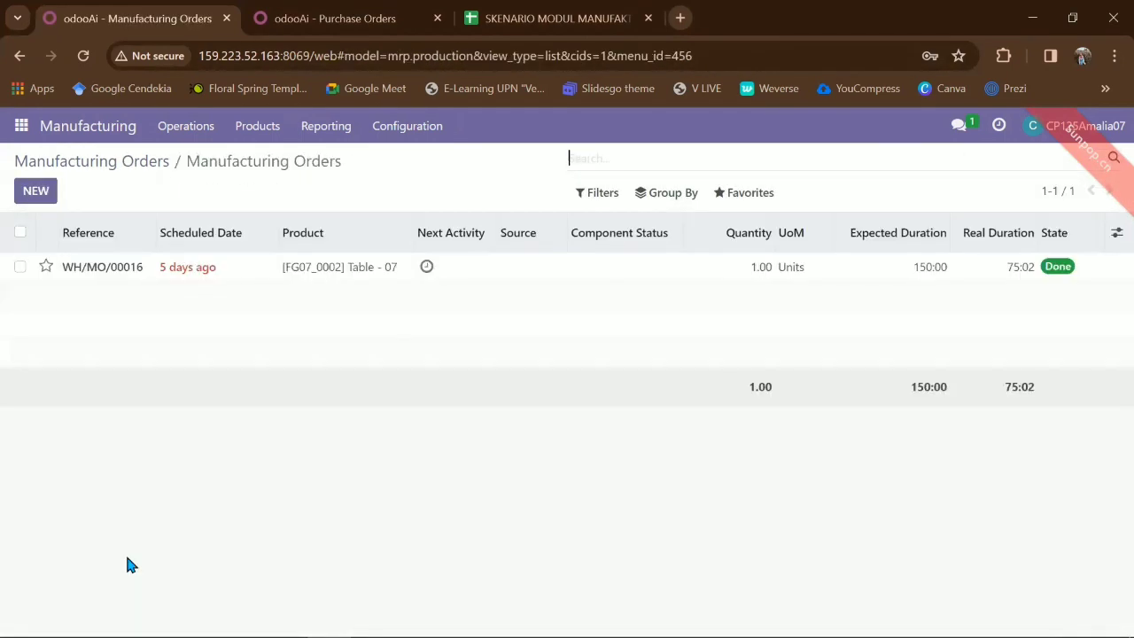
{"action": "left_click", "coordinate": [122, 270]}
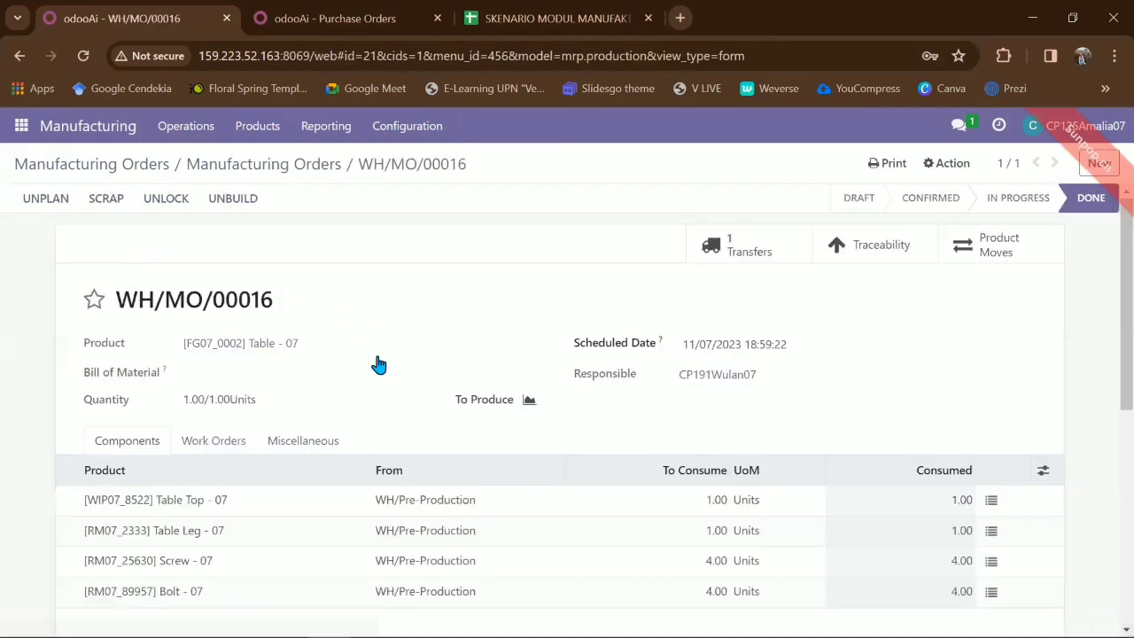
{"action": "scroll", "coordinate": [378, 364], "scroll_direction": "down", "scroll_amount": 4}
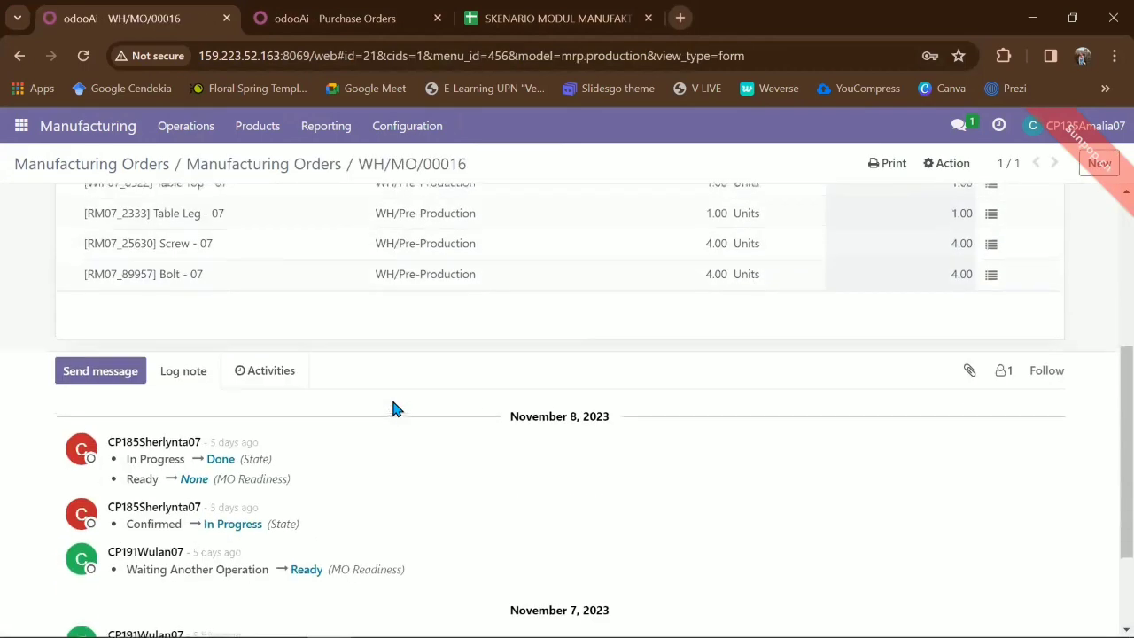
{"action": "scroll", "coordinate": [394, 408], "scroll_direction": "up", "scroll_amount": 5}
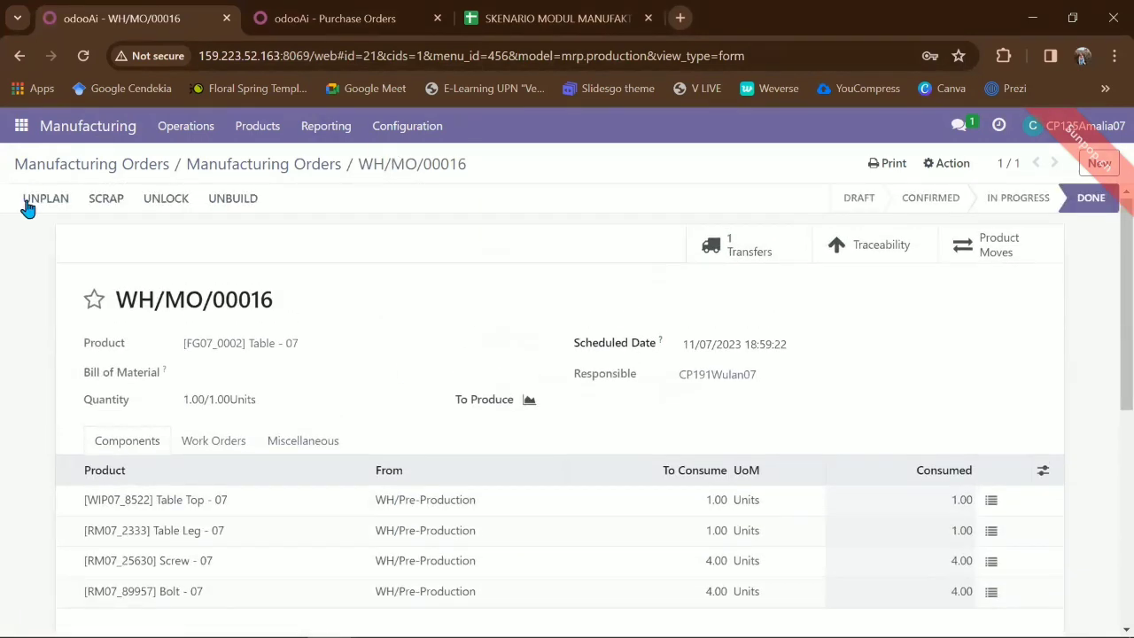
{"action": "left_click", "coordinate": [254, 170]}
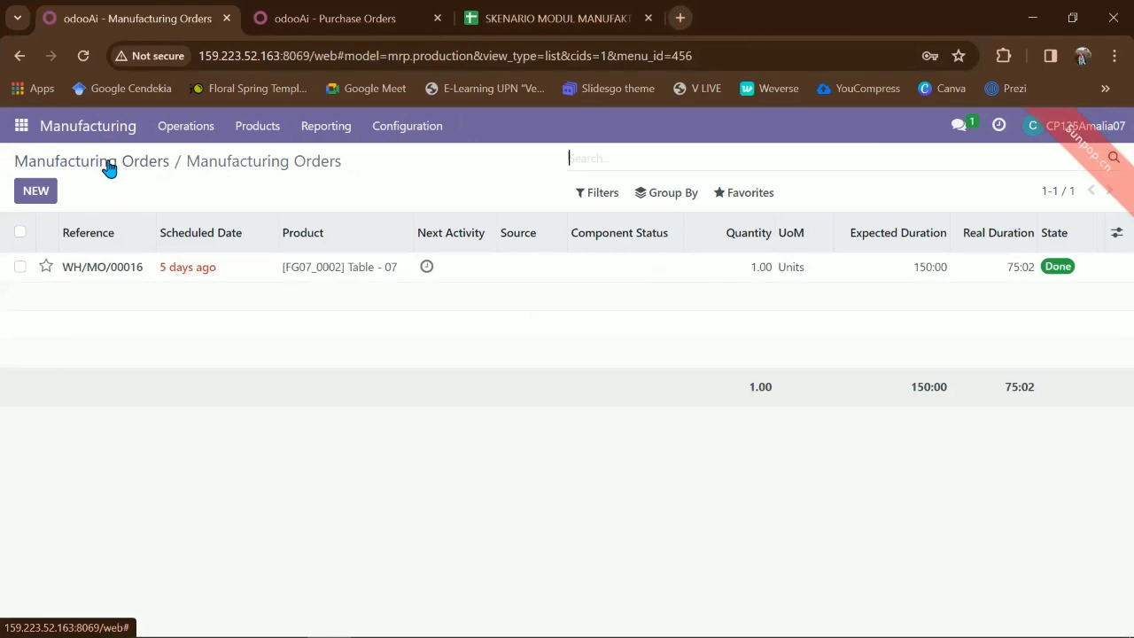
{"action": "left_click", "coordinate": [108, 168]}
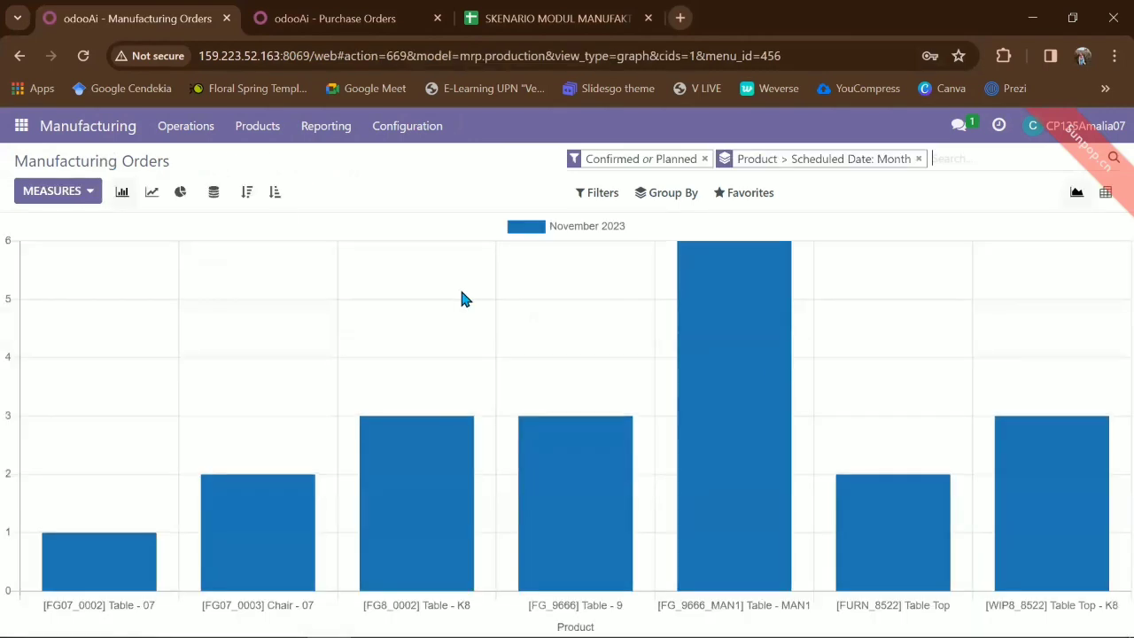